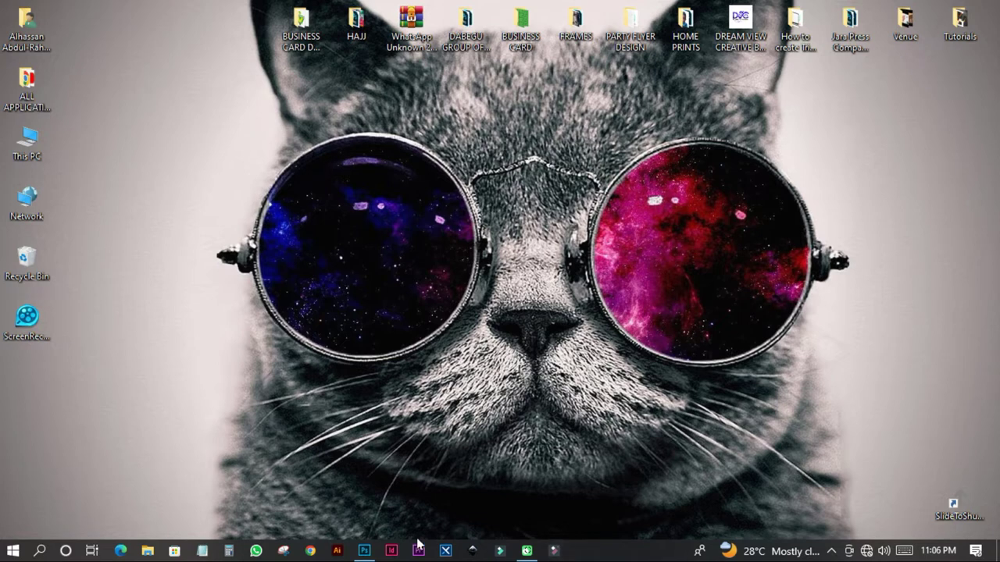
Start Adobe Photoshop from its taskbar icon.
click(363, 550)
key(space)
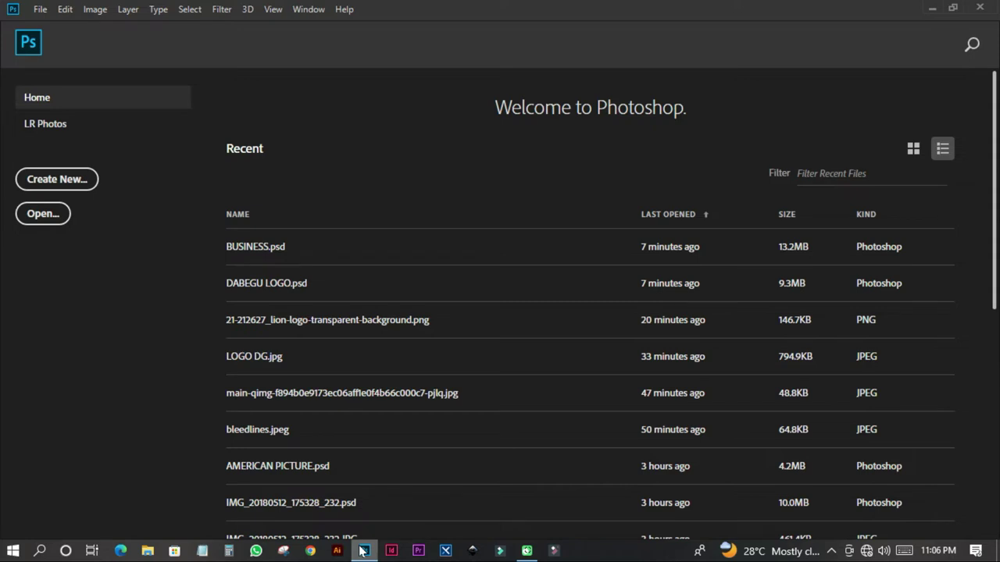
Open the New Document dialog with Create New from the Home screen.
click(77, 181)
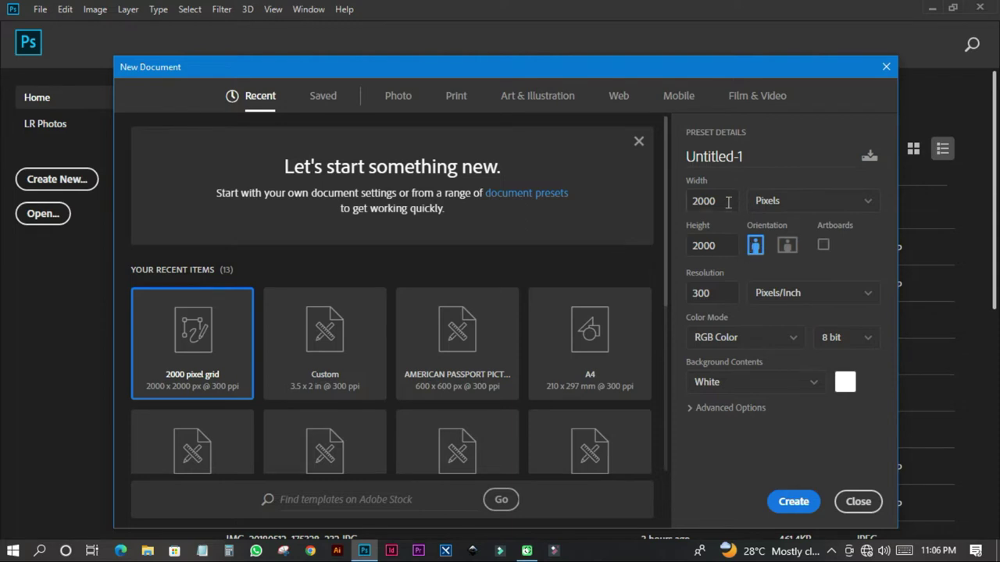
Create a landscape document named BUSINESS CARD, 3.5 × 2 inches in size.
drag(745, 156, 682, 160)
text(BU)
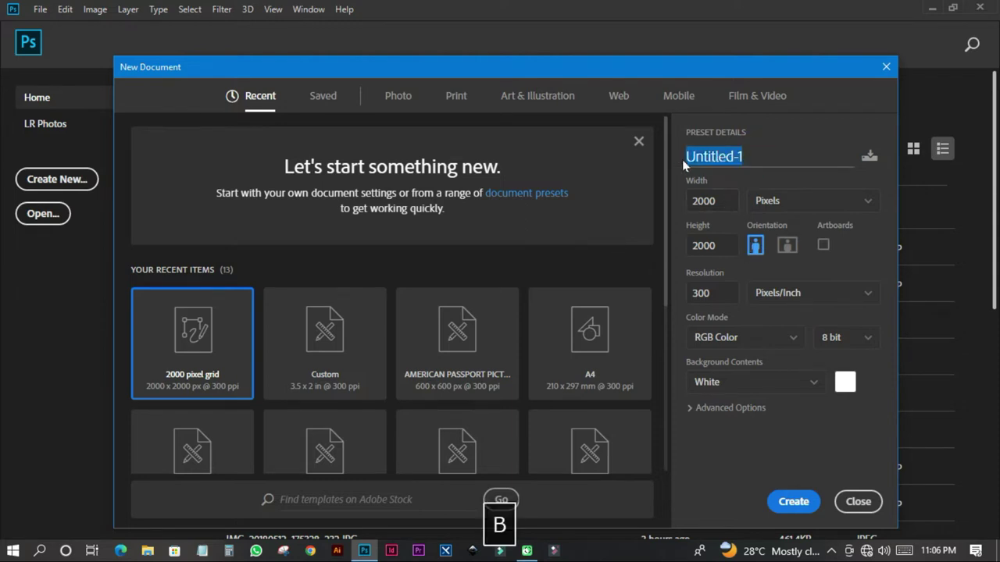
text(SIN)
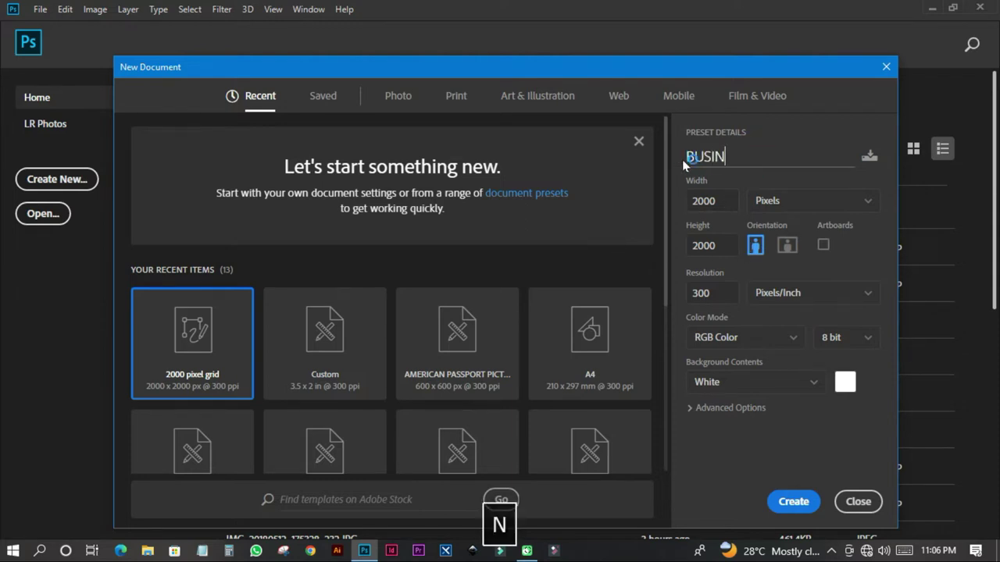
text(ESS CA)
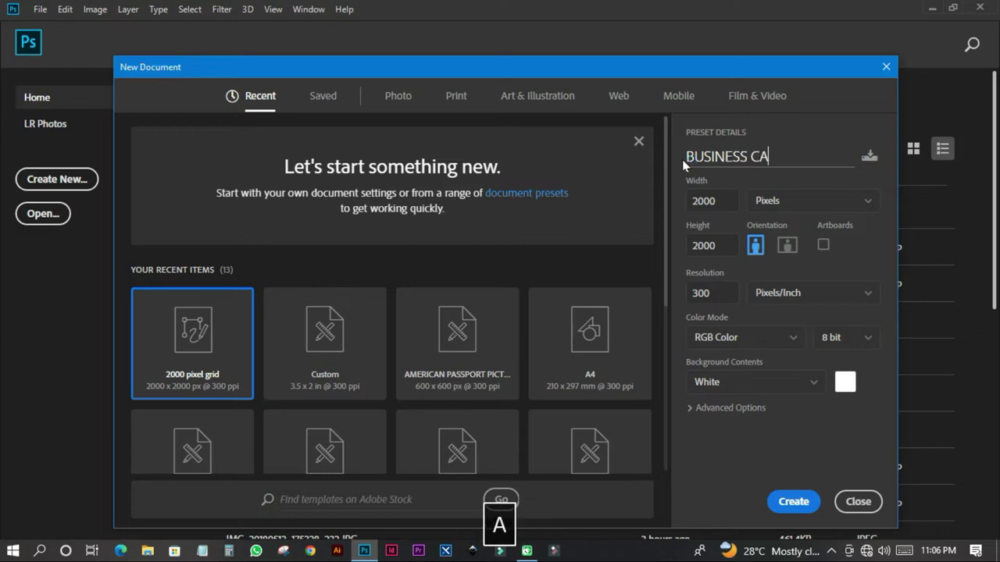
text(RD)
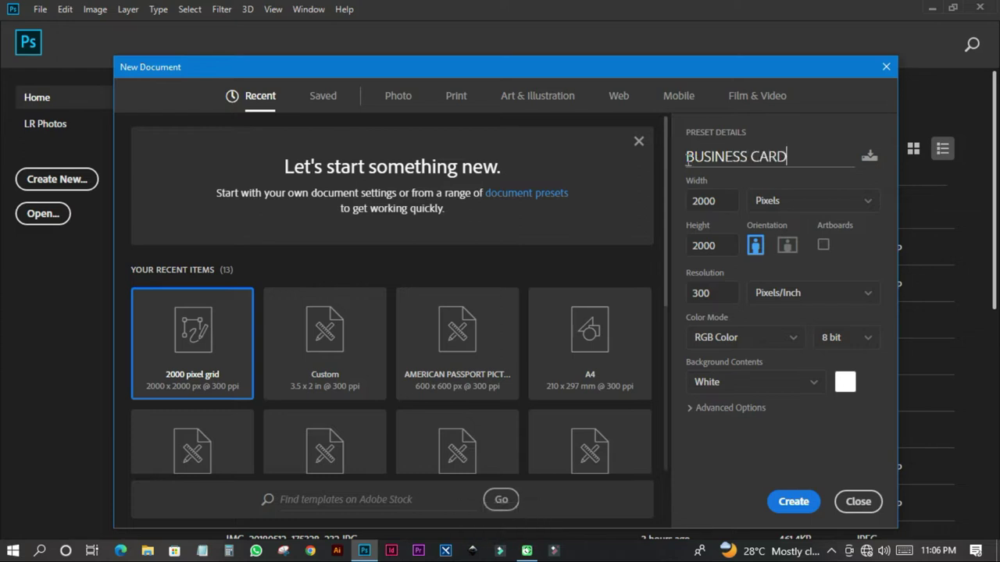
click(711, 197)
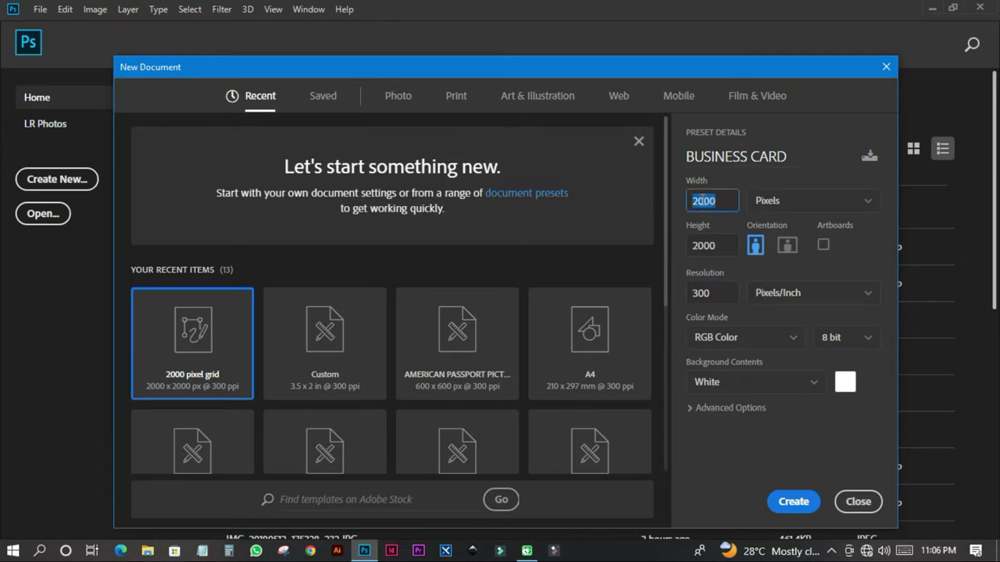
click(770, 202)
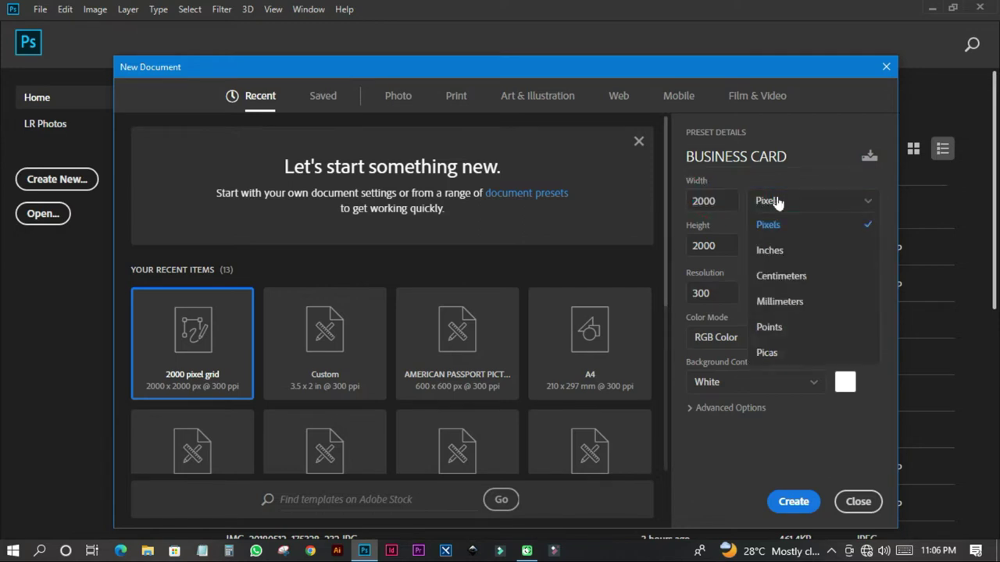
click(772, 250)
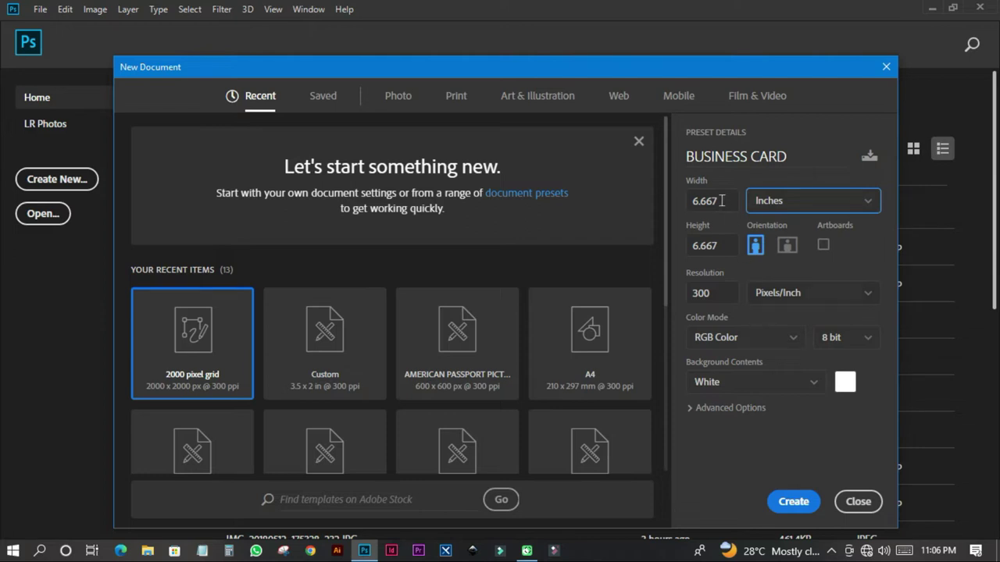
drag(720, 200, 681, 204)
text(3)
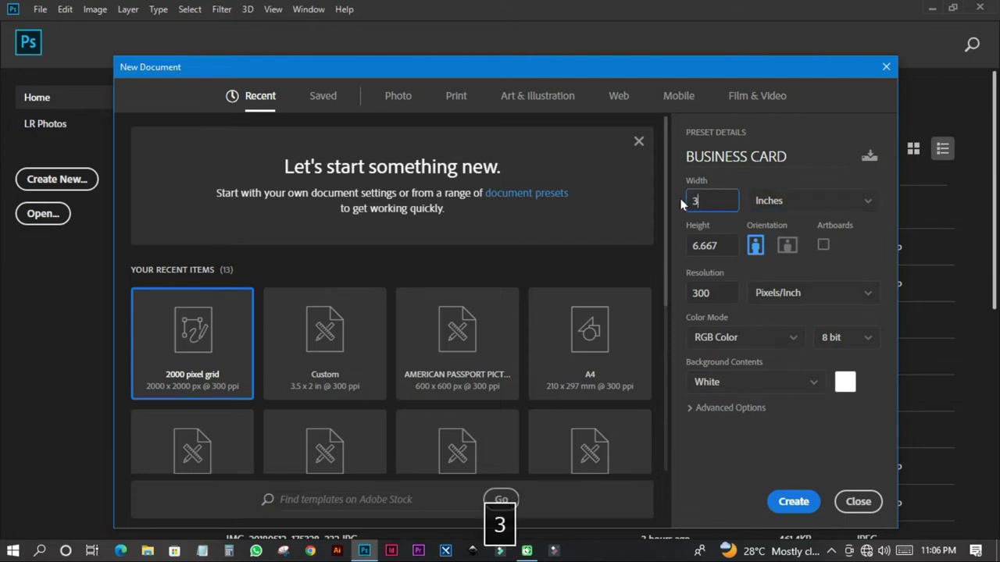
text(.5)
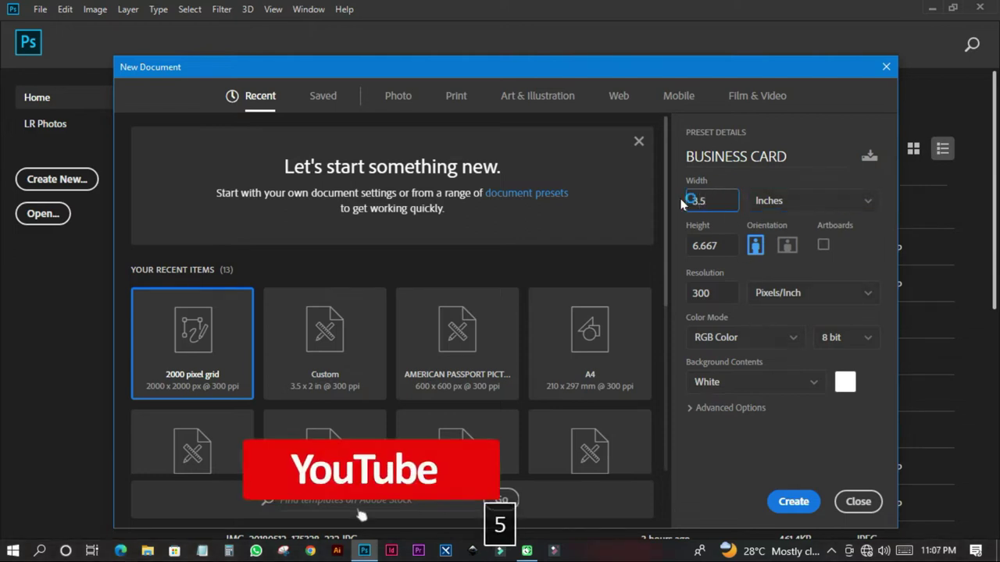
drag(728, 247, 649, 251)
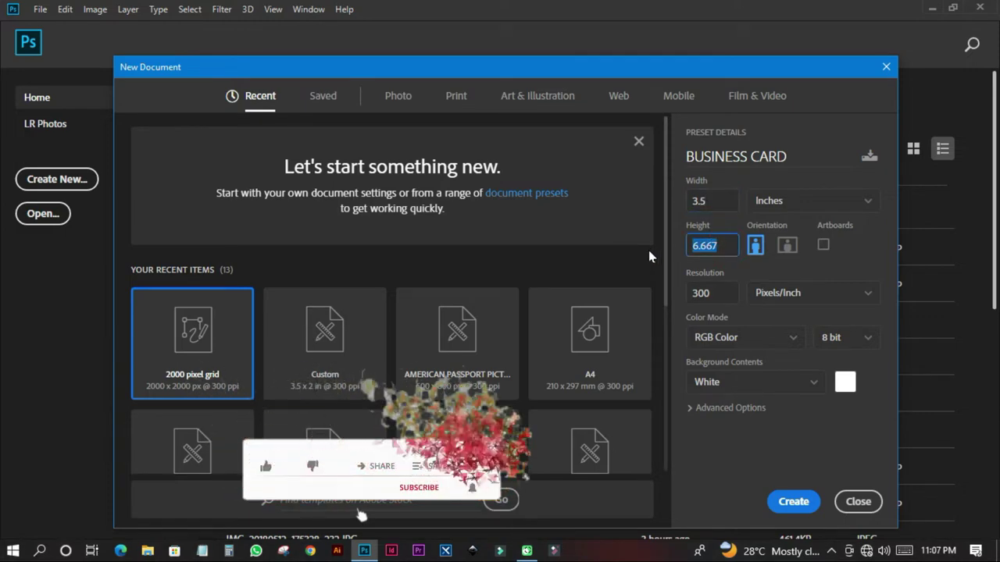
text(2)
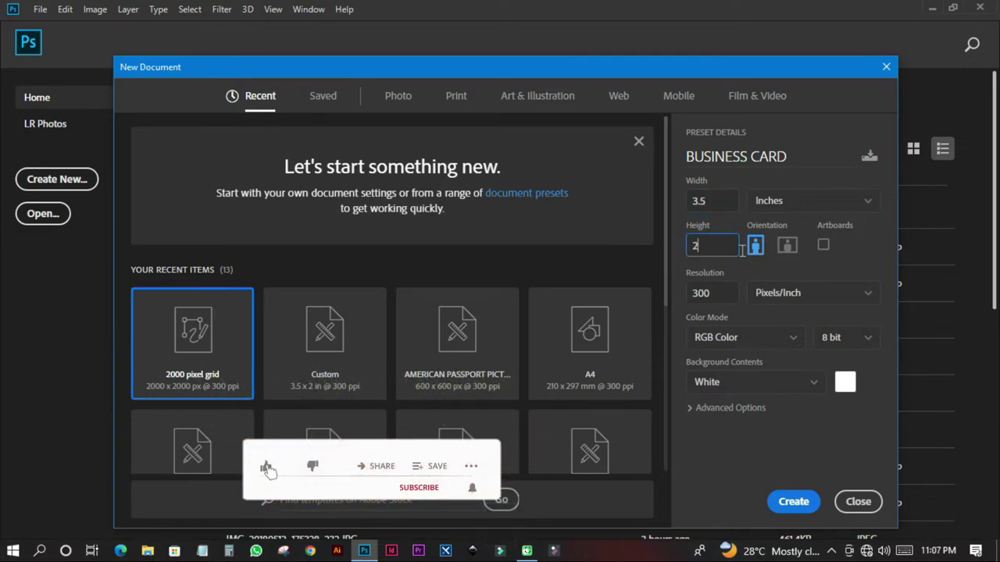
click(787, 245)
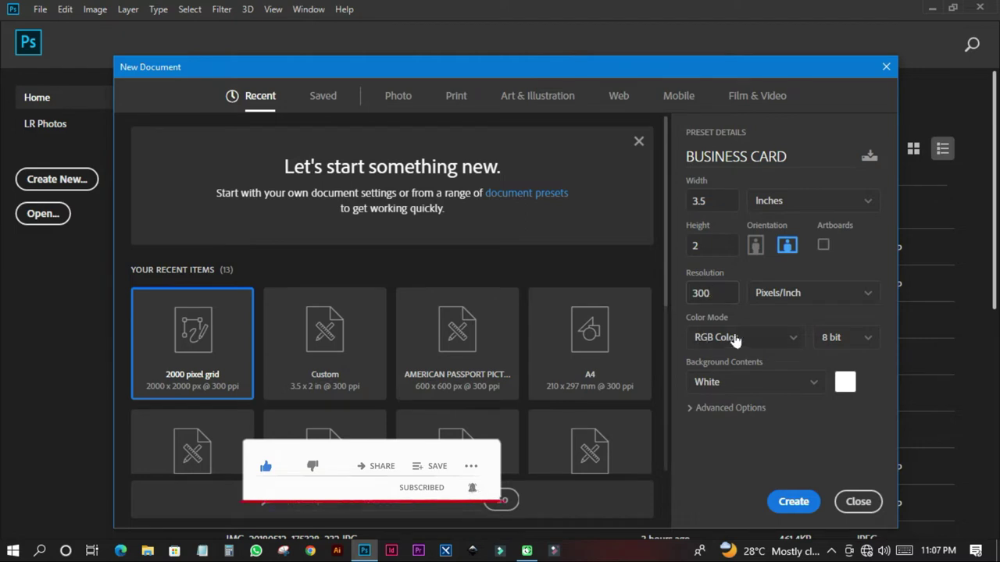
click(791, 502)
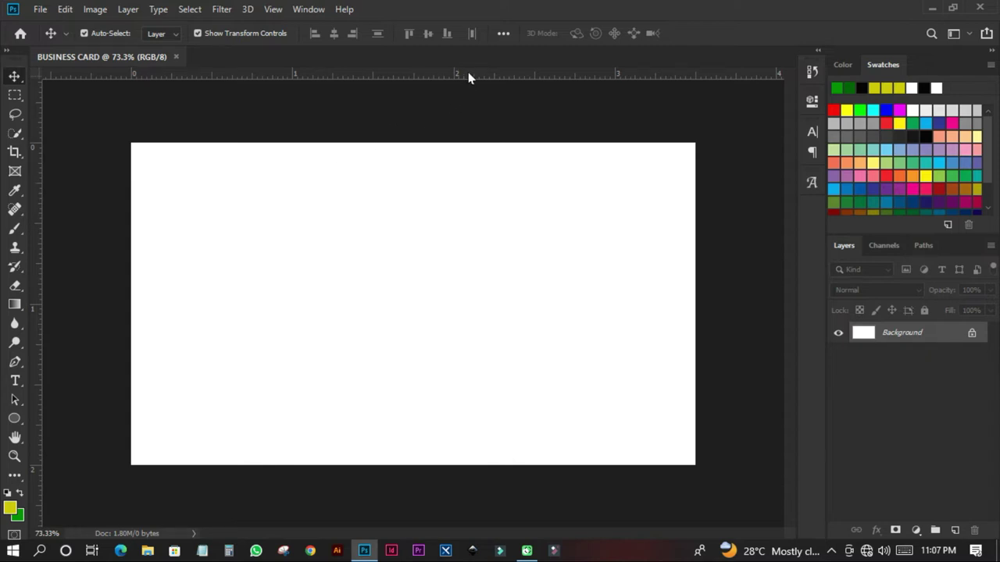
Drag ruler guides onto the card's top, bottom, left and right edges.
drag(468, 74, 464, 143)
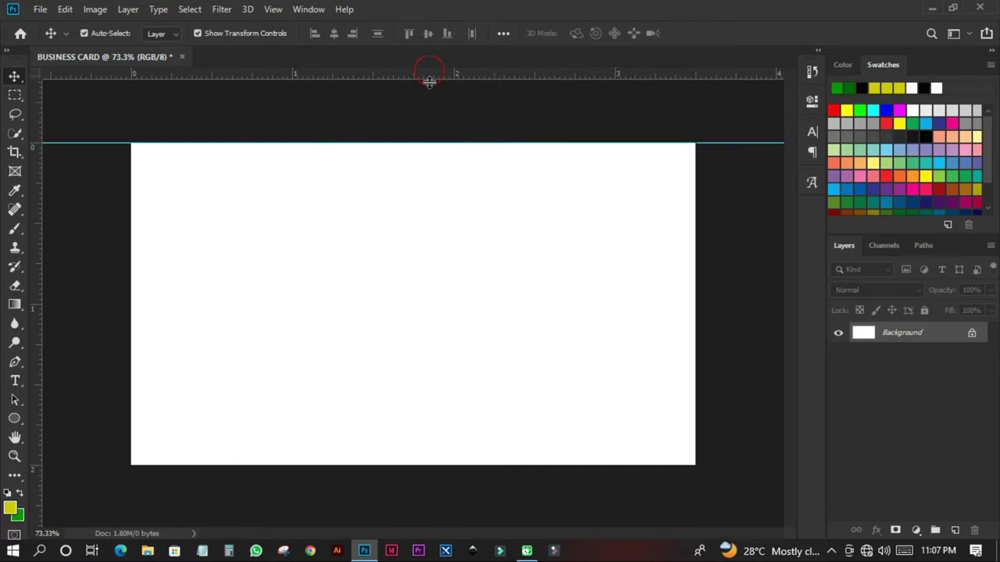
drag(429, 78, 392, 465)
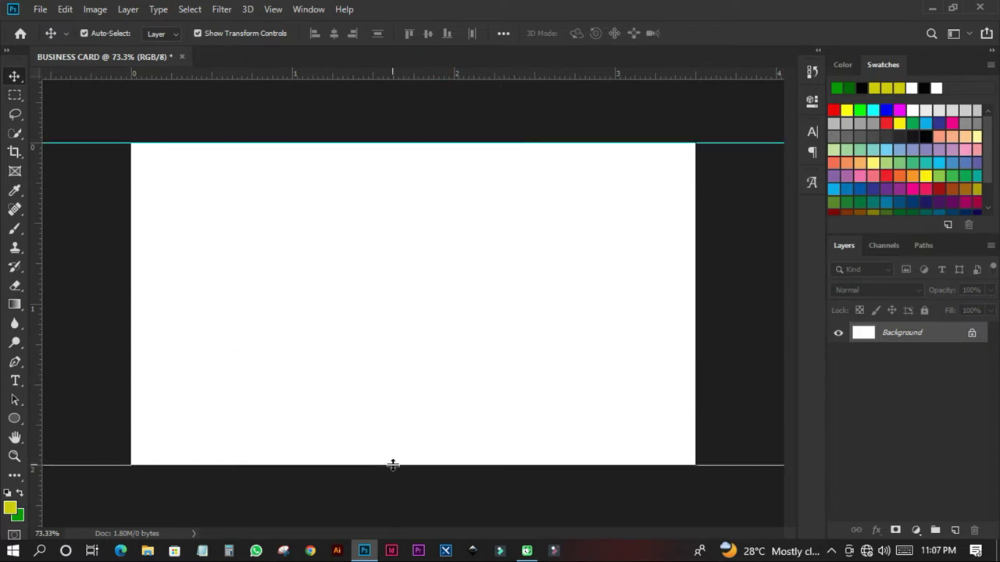
drag(36, 286, 129, 298)
drag(38, 290, 694, 391)
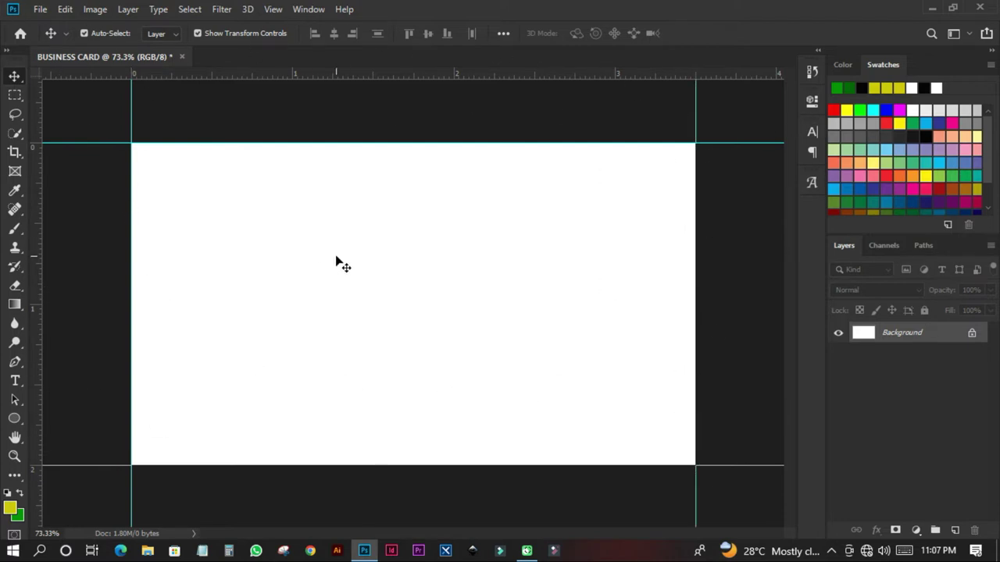
drag(20, 420, 52, 422)
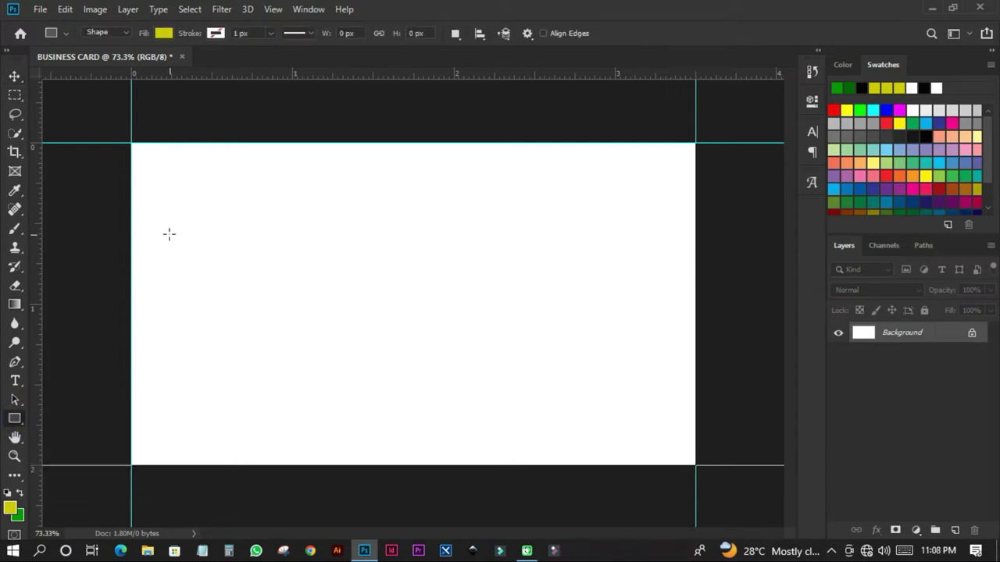
Draw a small rectangle near the card's left edge and fill it ff0000 red.
drag(136, 223, 181, 258)
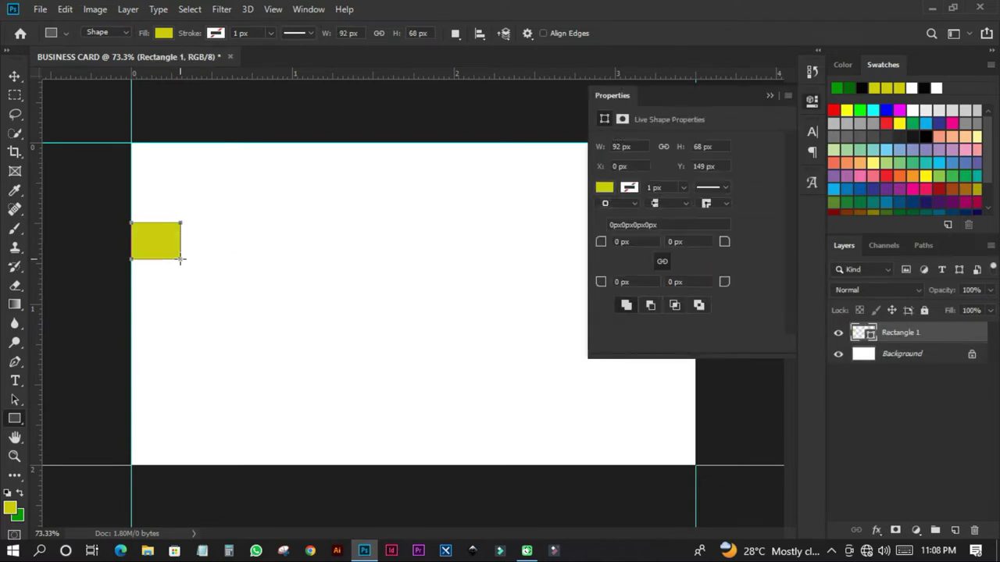
double_click(863, 333)
text(ff0000)
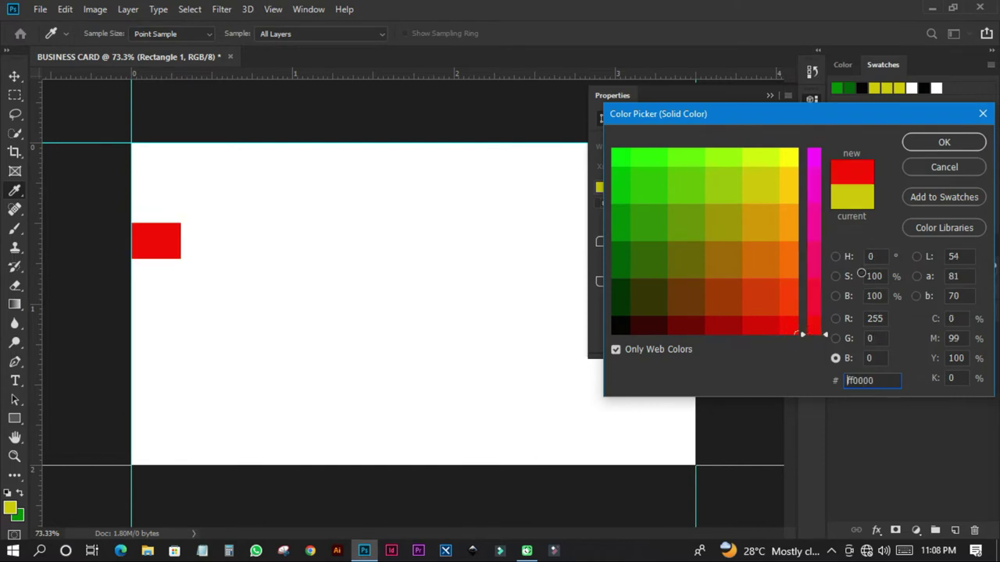
click(941, 142)
click(15, 75)
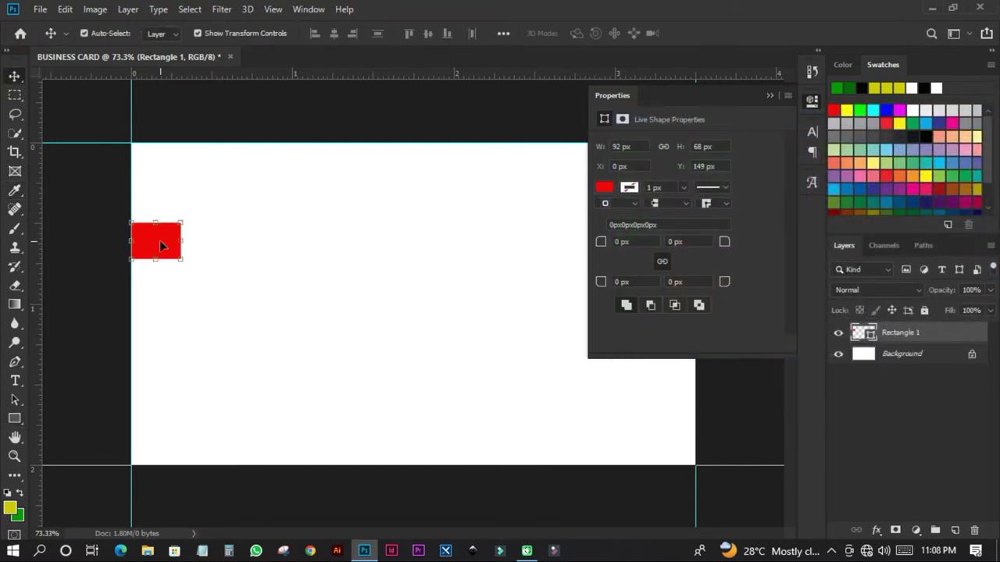
Resize the red rectangle to 0.11 in wide with Free Transform.
key(ctrl+t)
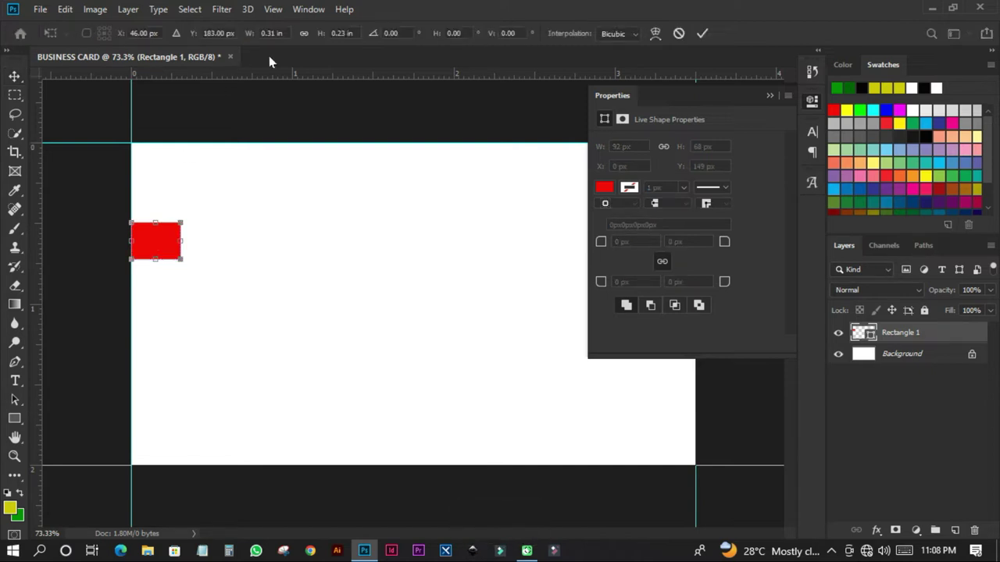
click(286, 33)
text(0)
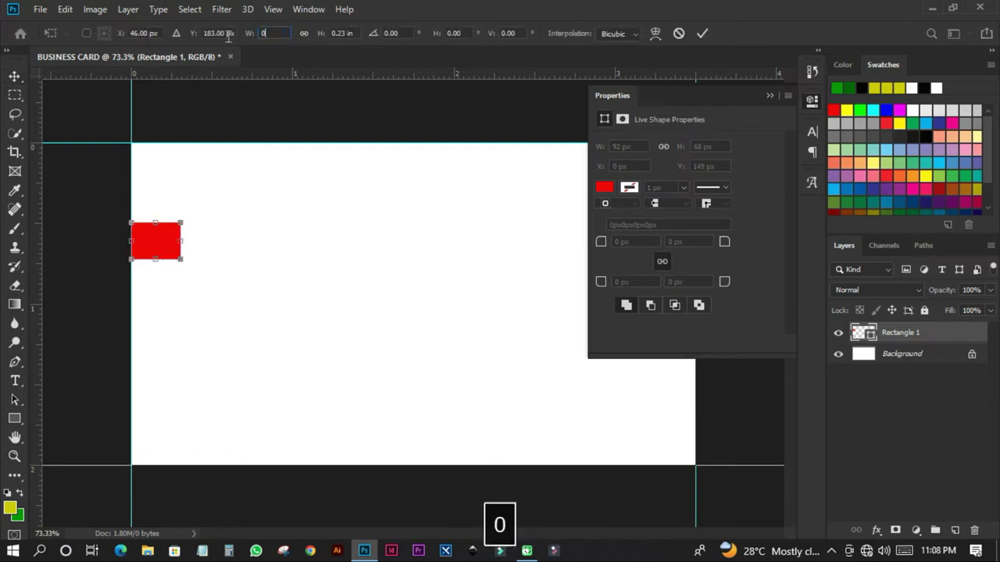
text(.11)
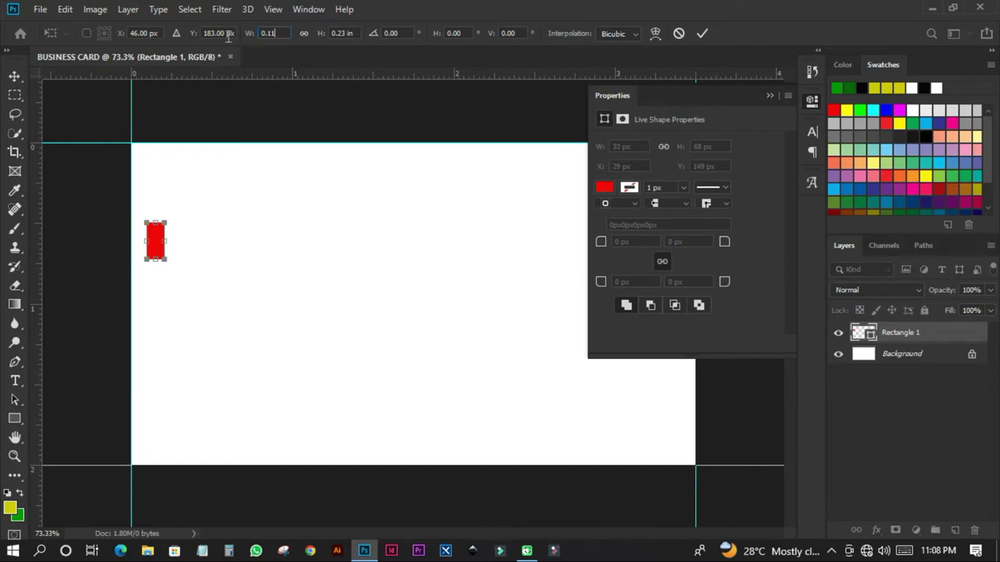
text( IN)
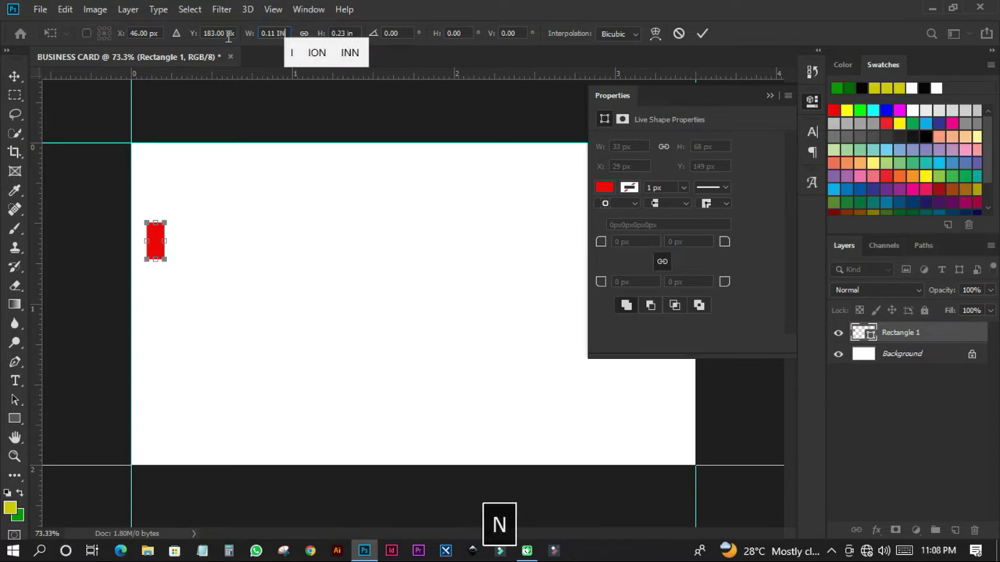
key(Tab)
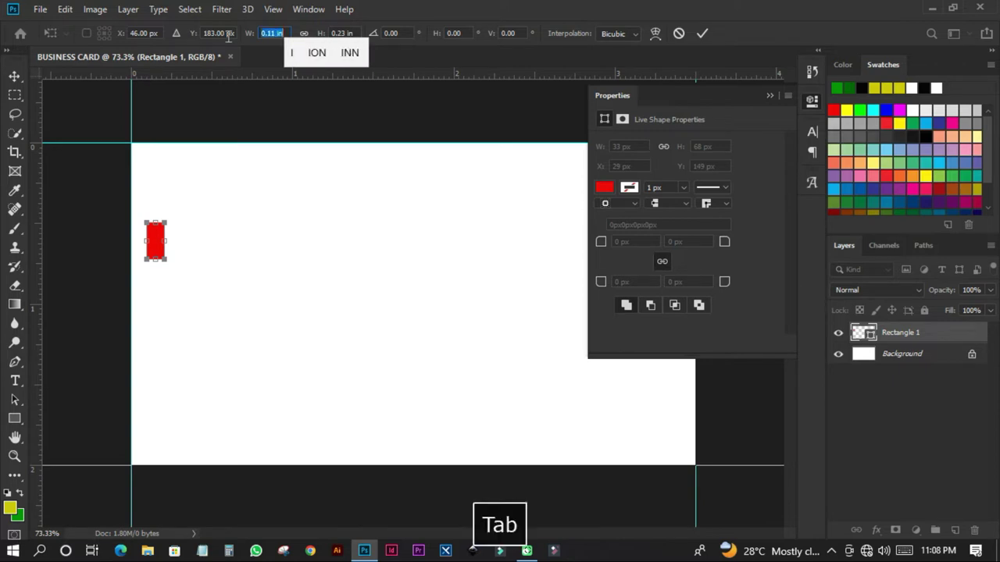
click(702, 33)
click(250, 123)
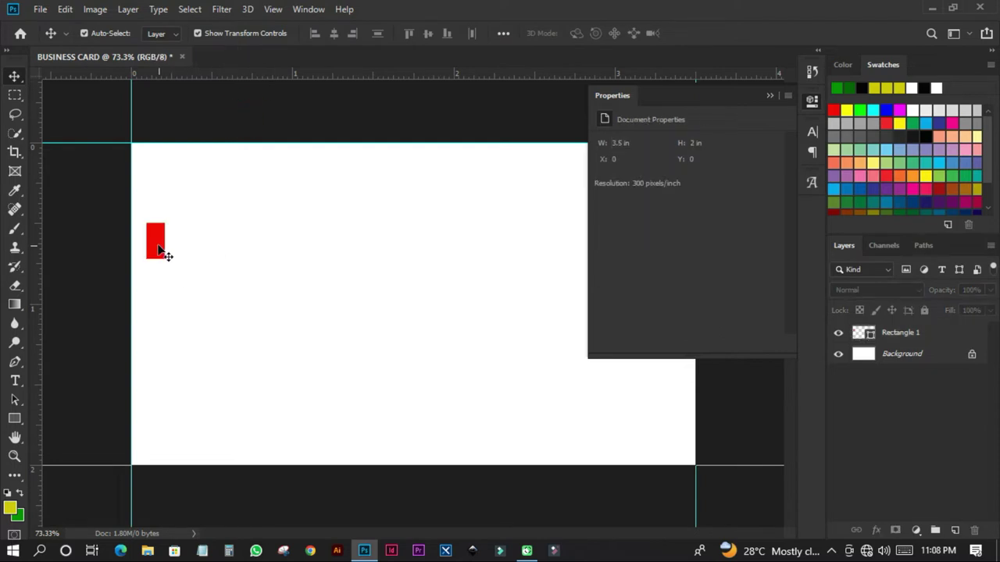
Use the red spacer to add vertical guides 0.11 in inside the left and right edges.
drag(160, 250, 144, 250)
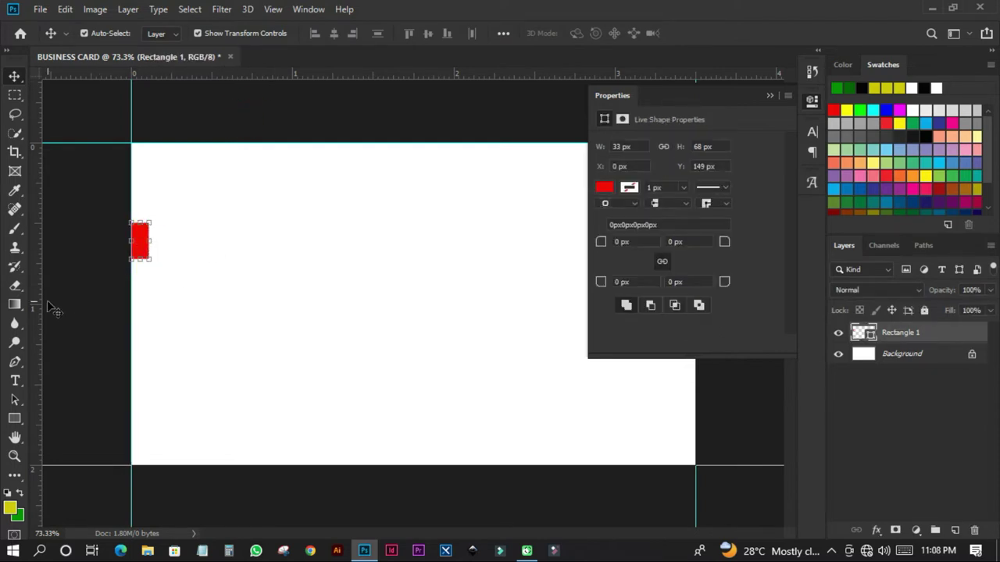
drag(36, 294, 151, 304)
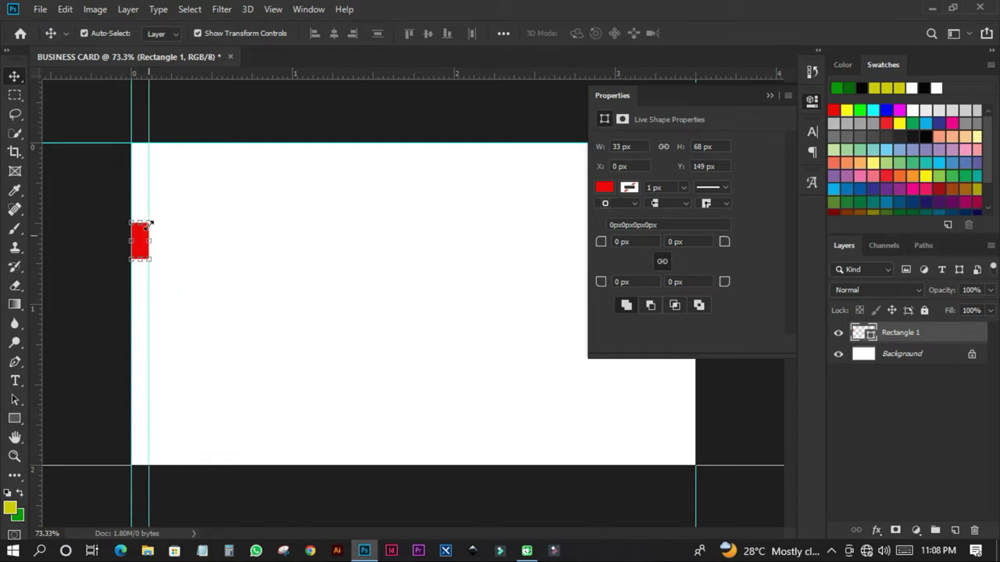
click(811, 99)
click(196, 256)
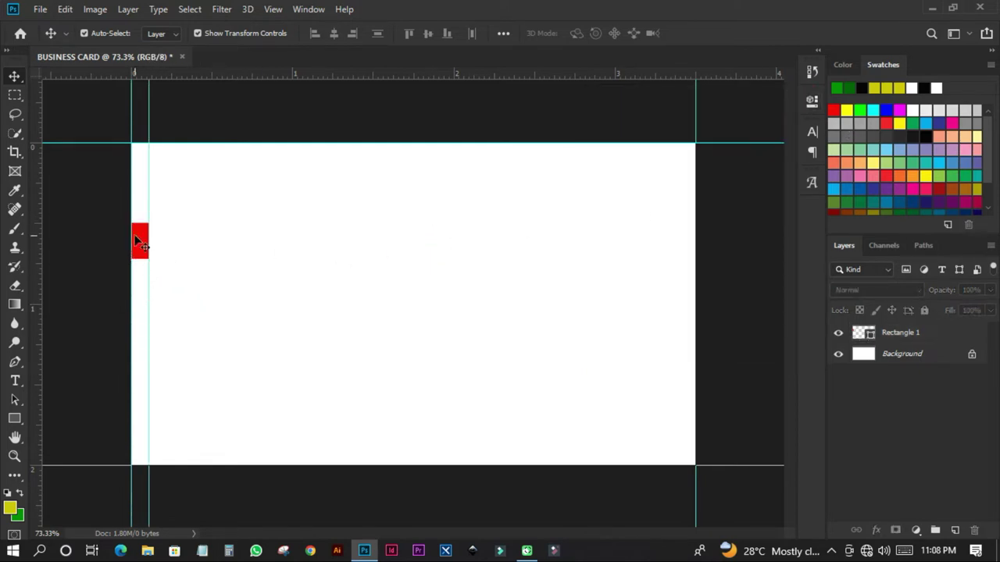
drag(141, 244, 682, 284)
drag(33, 294, 677, 340)
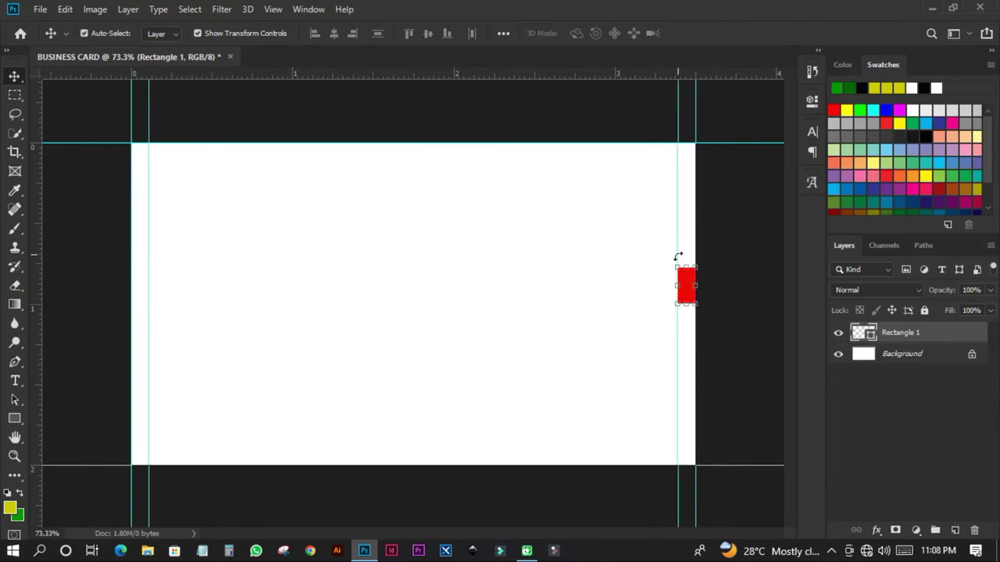
click(758, 331)
Rotate the spacer 90° clockwise at the top edge and add a guide below it.
drag(691, 285, 429, 168)
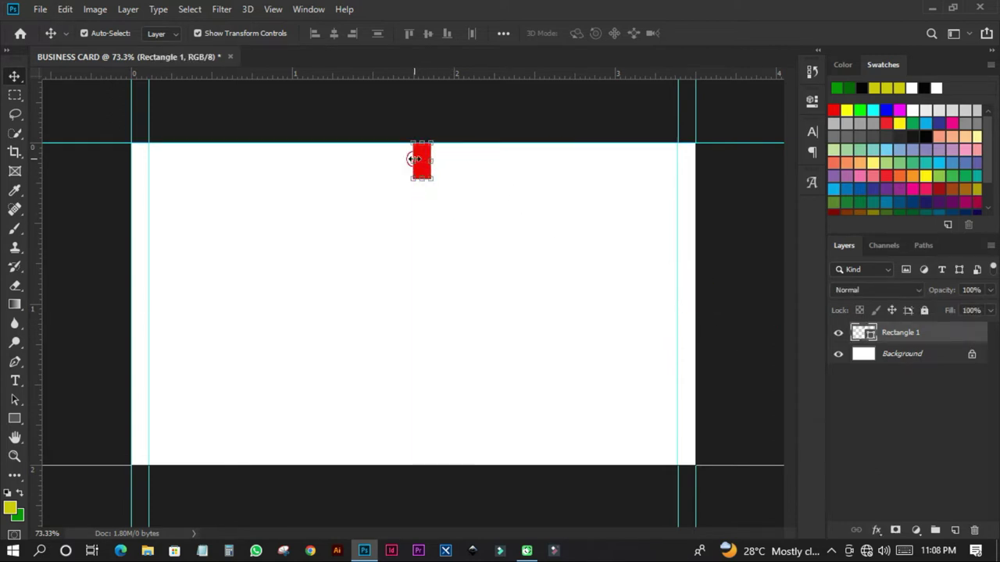
key(ctrl+t)
right_click(420, 160)
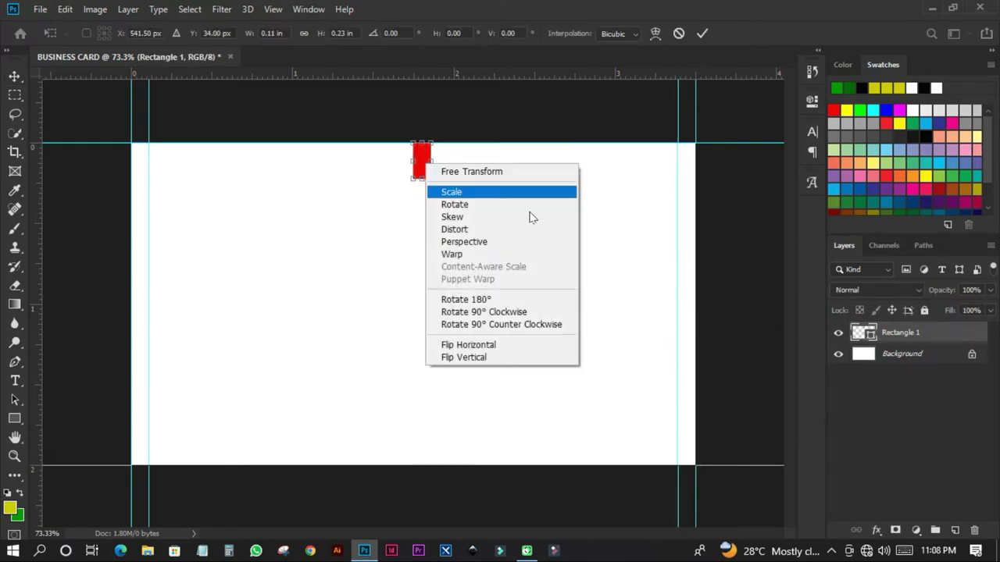
click(486, 313)
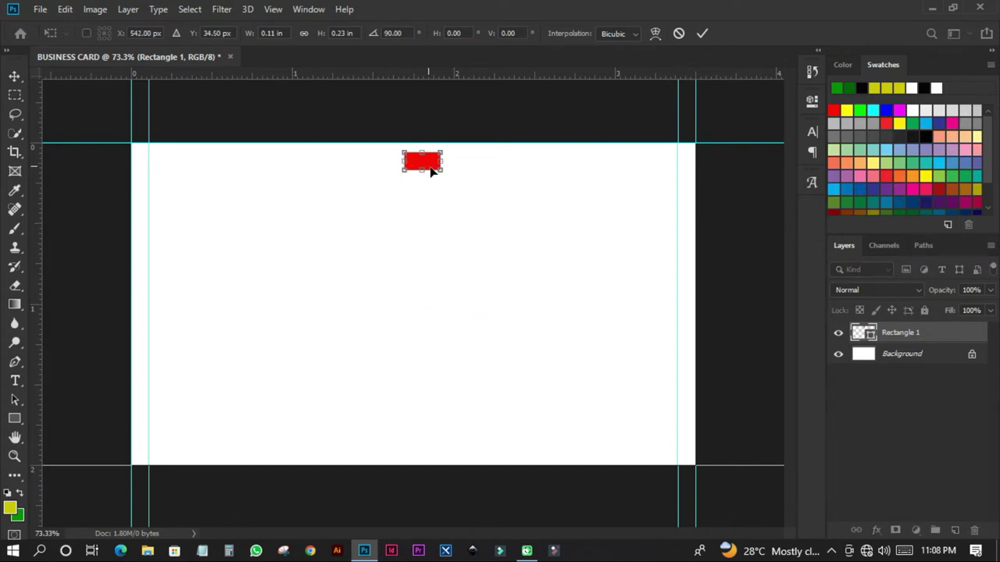
drag(431, 171, 428, 161)
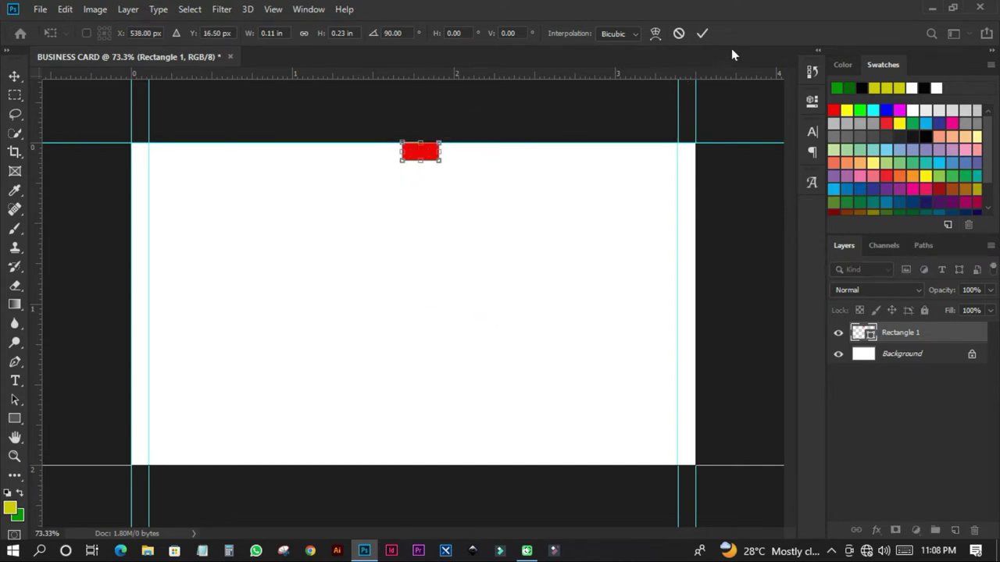
click(703, 33)
drag(444, 77, 416, 462)
Place the spacer at the bottom edge, add a guide above it, plus a second top guide.
drag(400, 75, 405, 453)
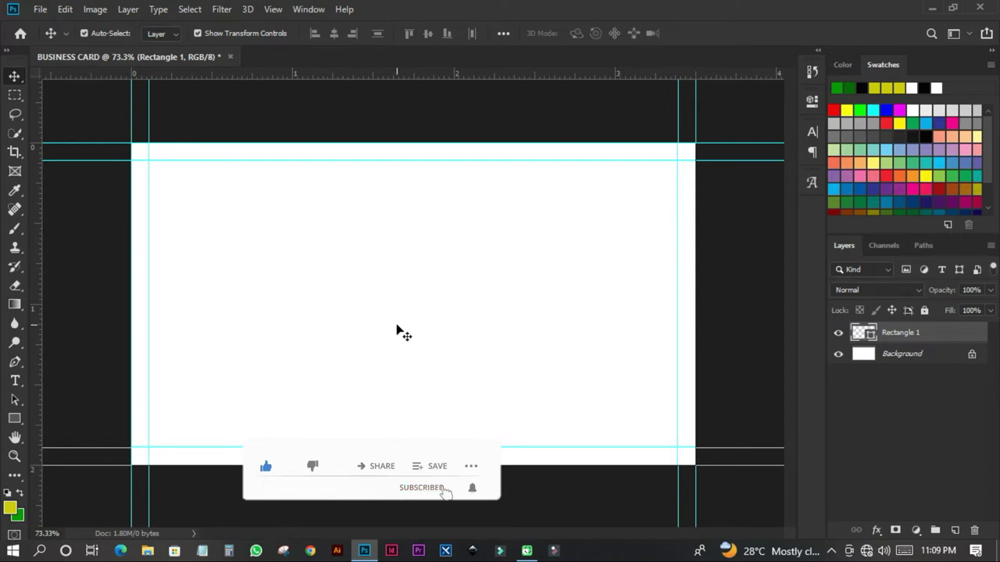
click(466, 327)
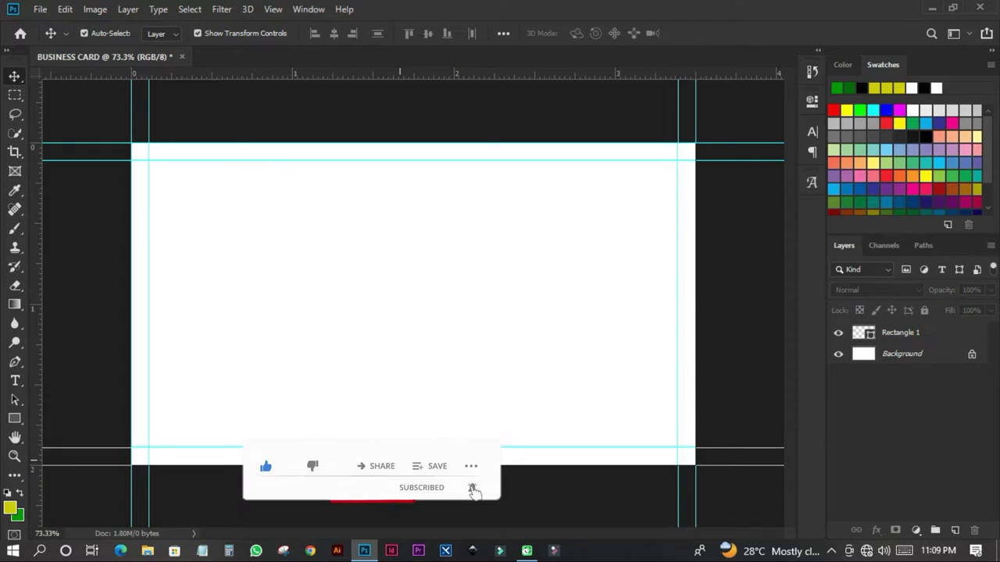
drag(383, 484, 414, 431)
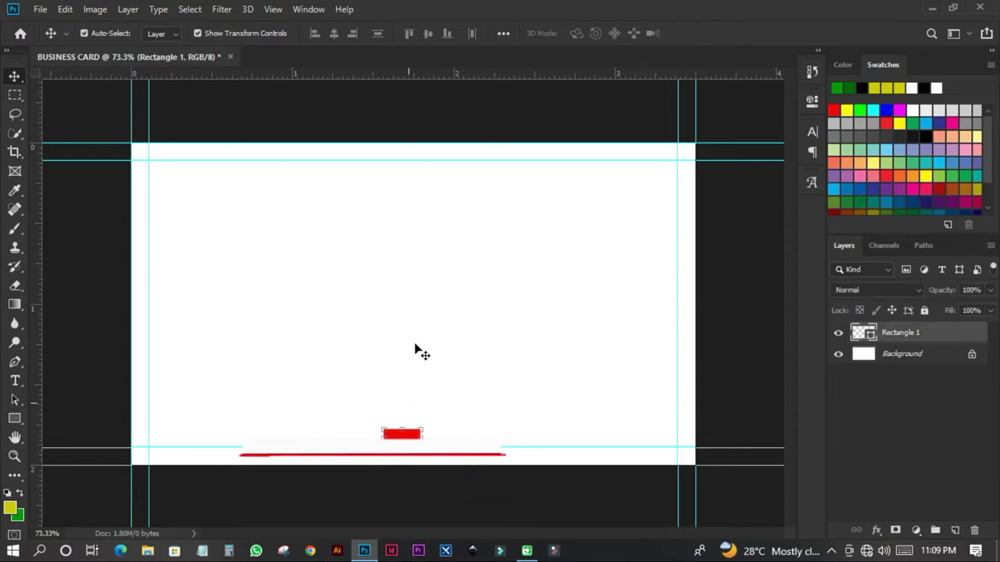
drag(422, 73, 423, 173)
click(414, 321)
drag(424, 76, 173, 289)
click(429, 257)
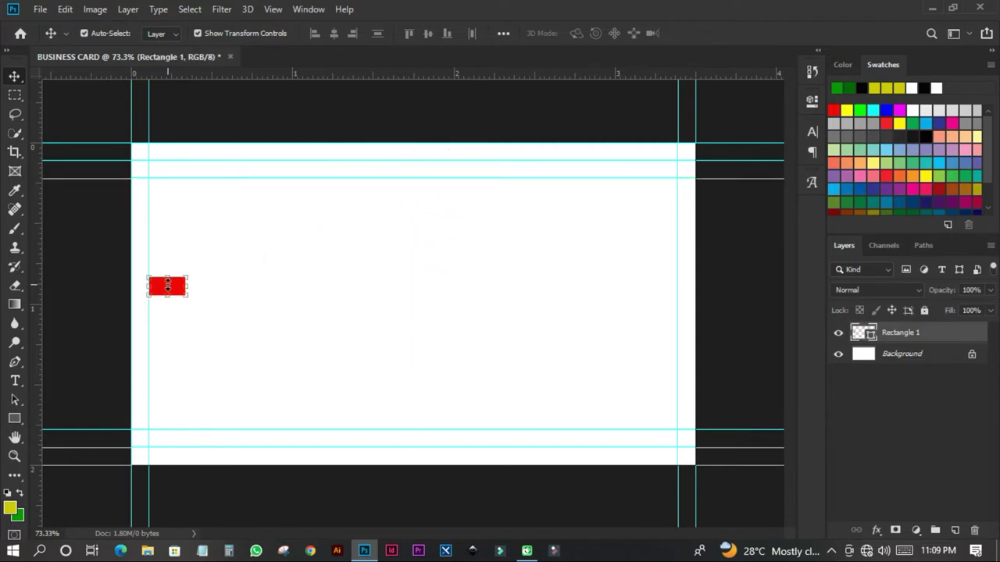
Rotate the spacer upright again and set it against the left margin guide.
key(ctrl+t)
right_click(182, 294)
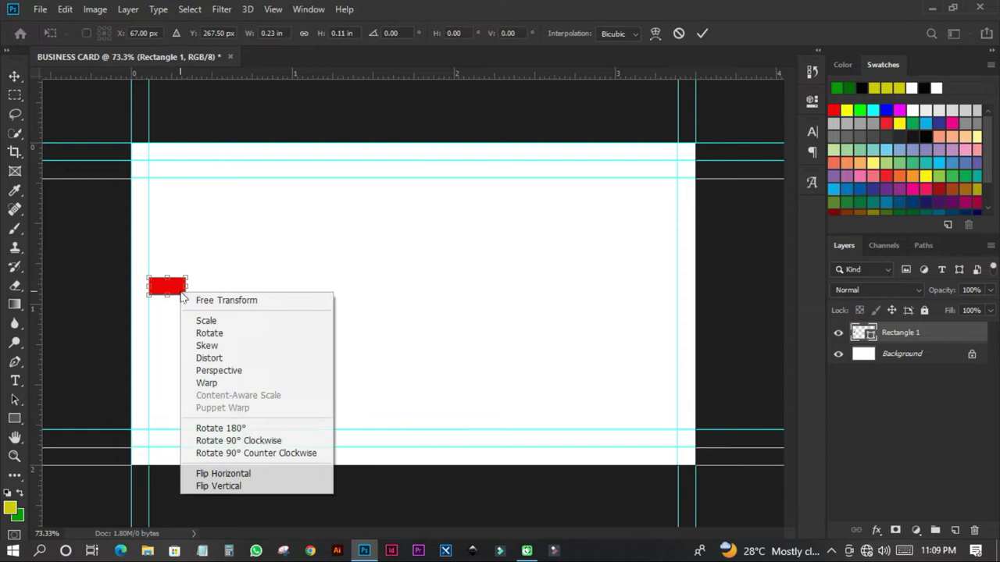
click(246, 441)
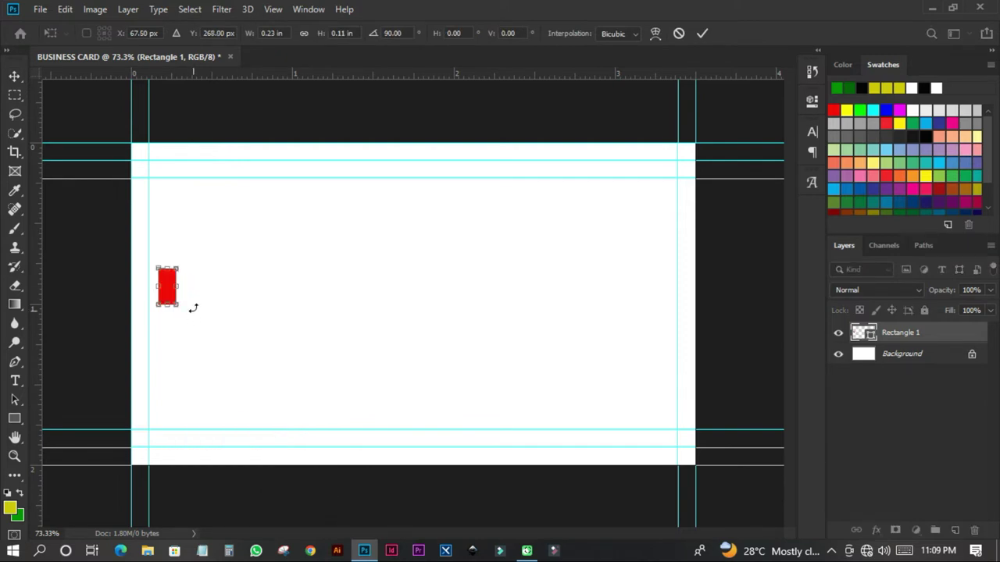
click(701, 33)
drag(175, 289, 151, 289)
click(250, 290)
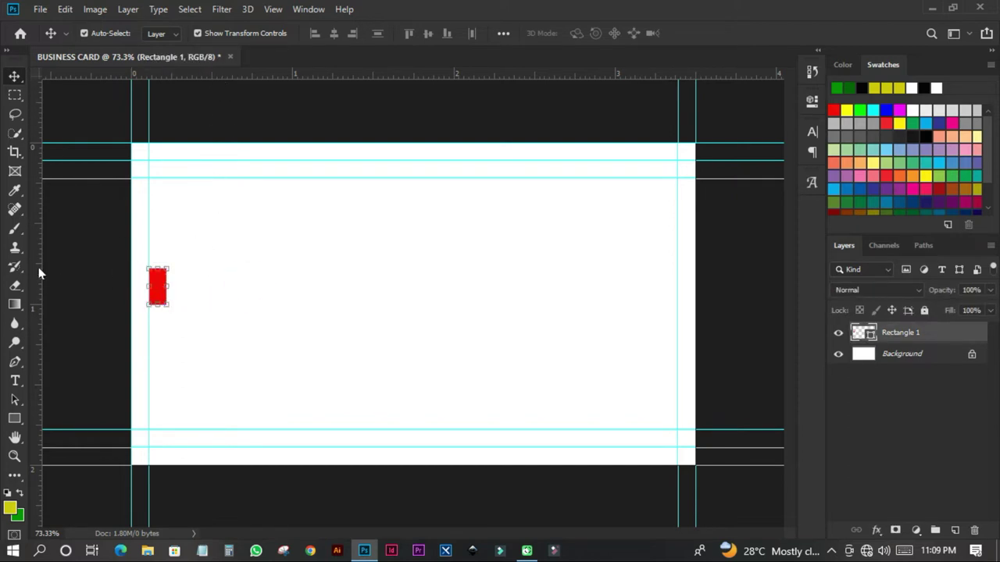
Add inner vertical guides on the left and right, then delete the red spacer.
drag(39, 272, 666, 311)
click(265, 331)
drag(37, 311, 656, 381)
click(539, 307)
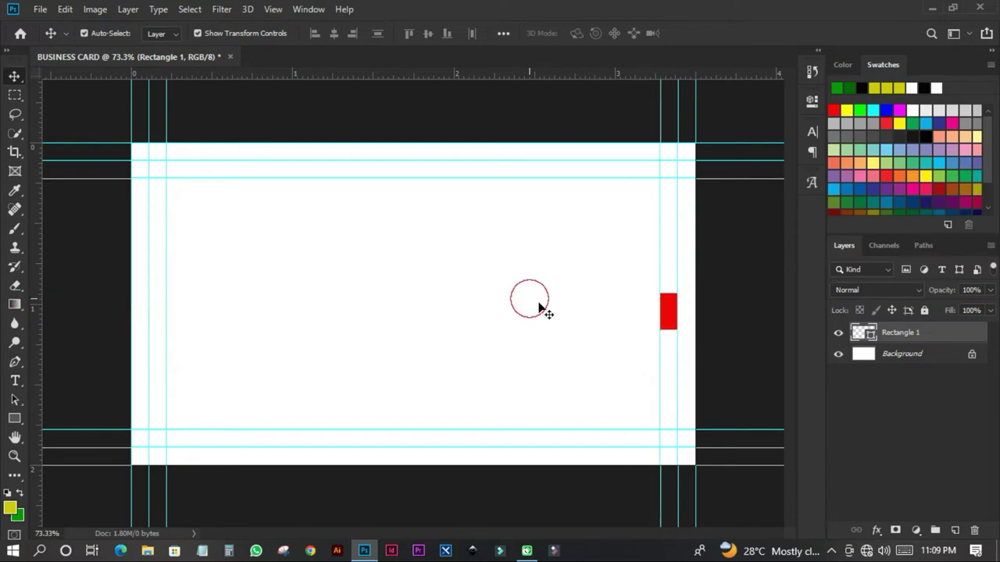
drag(674, 328, 404, 273)
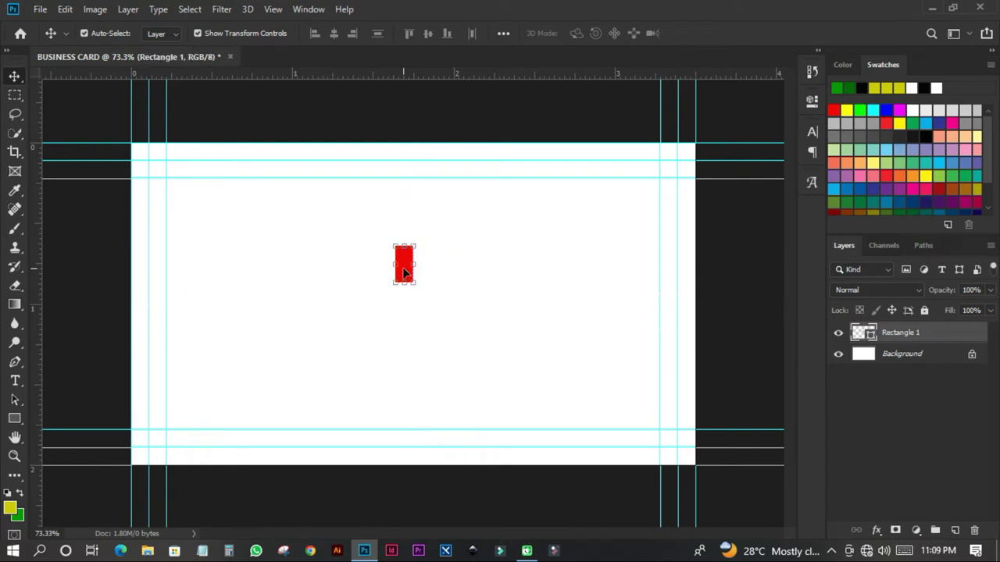
key(Delete)
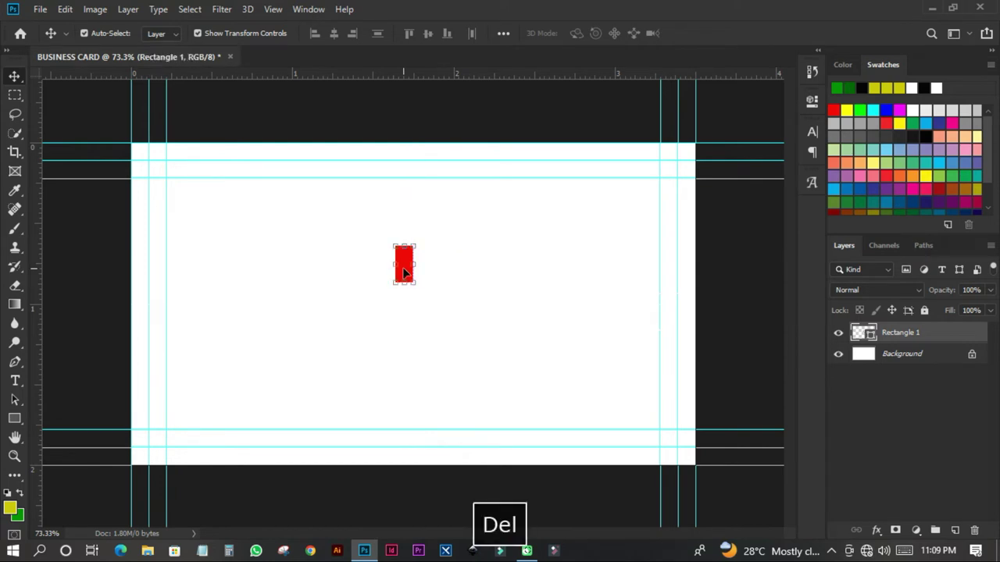
click(15, 418)
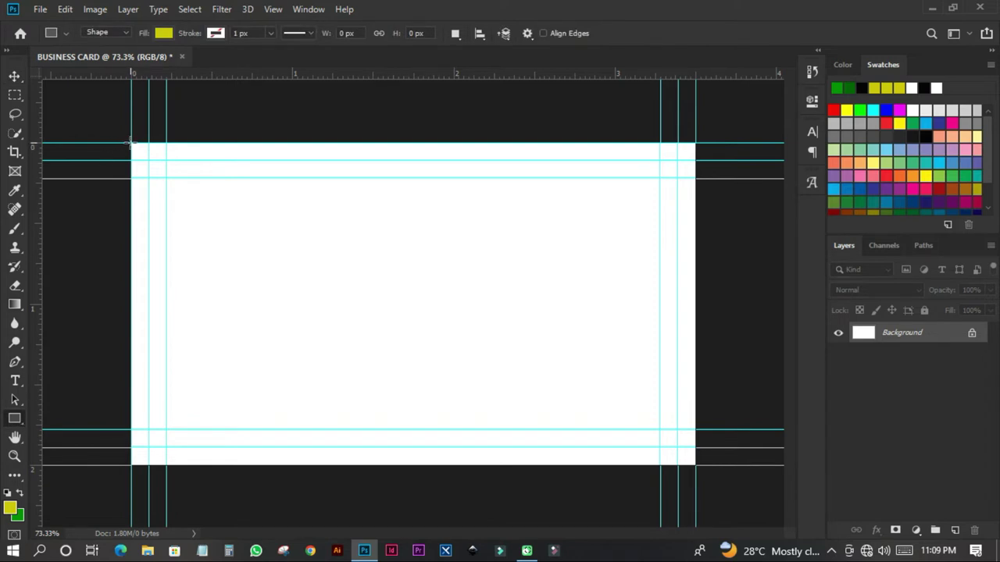
Draw an ff0000 red rectangle over the whole card and duplicate its layer.
drag(131, 142, 695, 465)
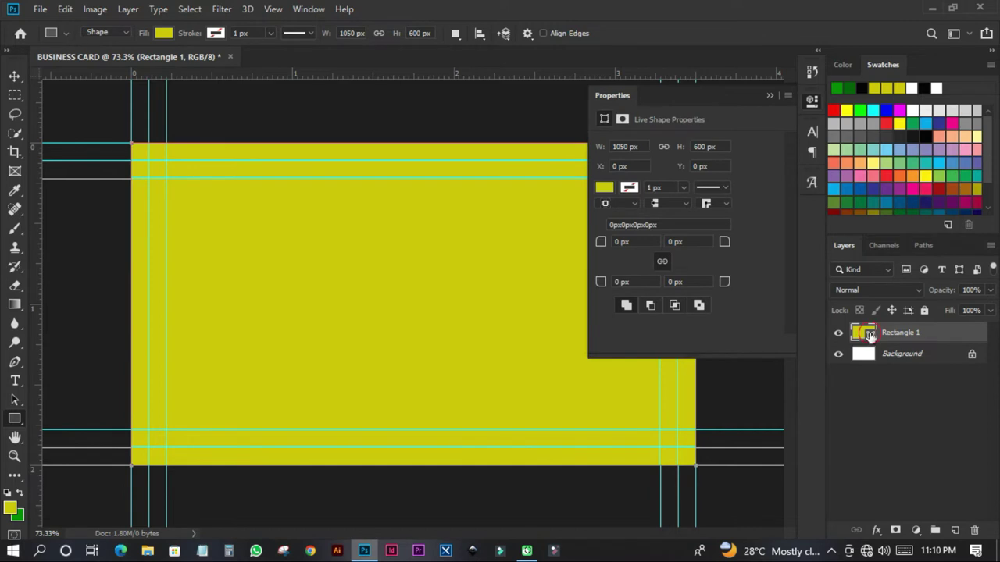
double_click(870, 336)
text(ff0000)
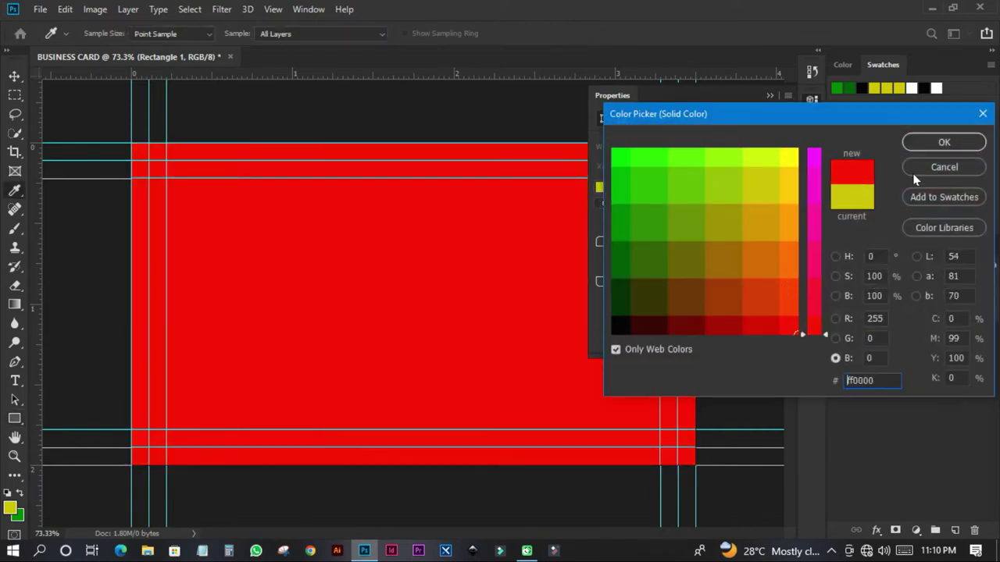
click(937, 140)
click(814, 99)
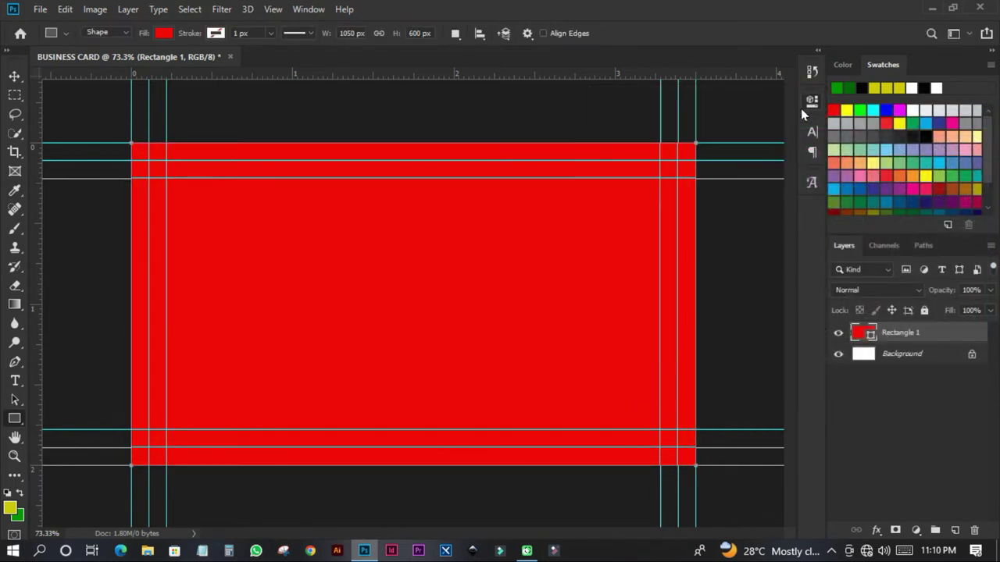
click(14, 76)
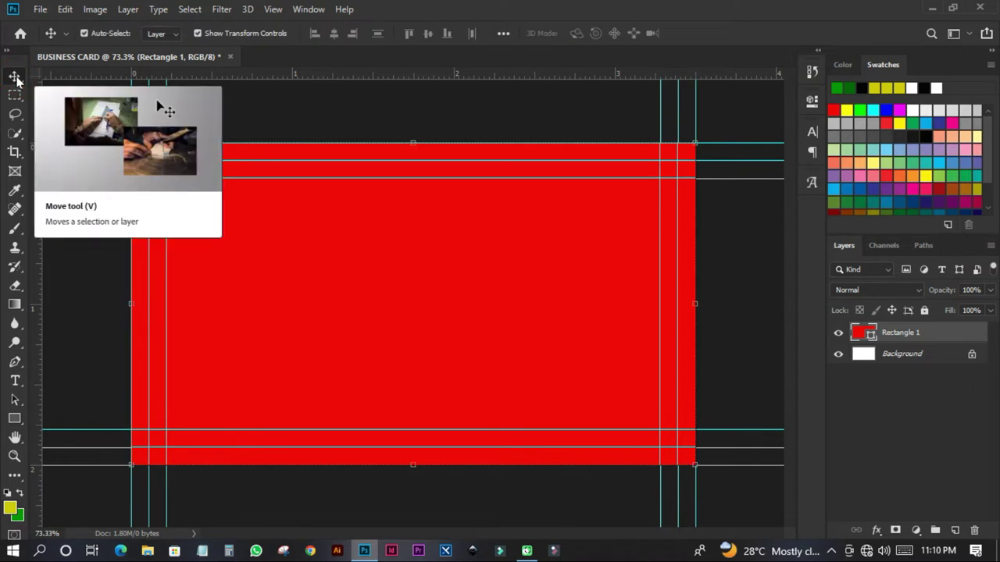
drag(916, 336, 955, 530)
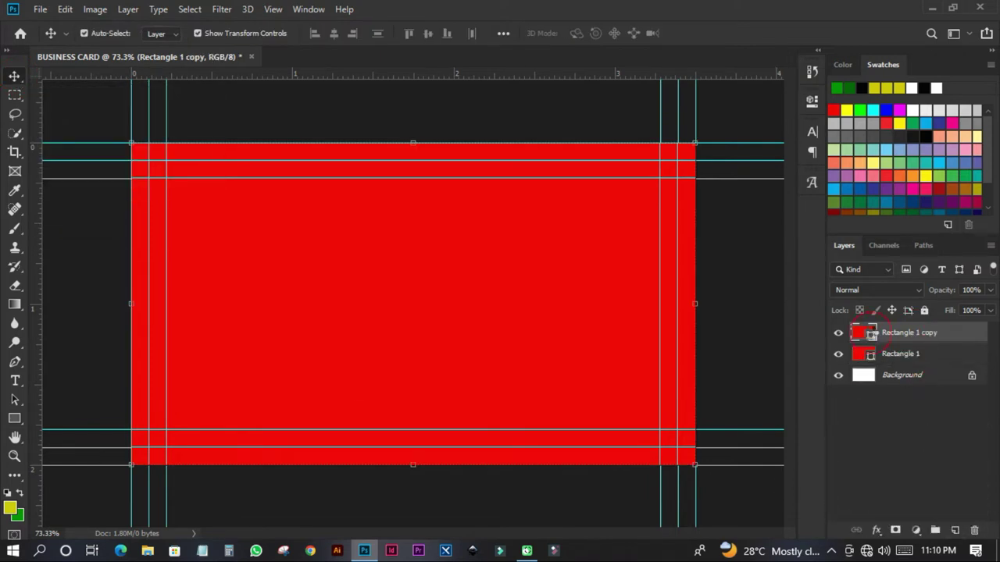
Recolour Rectangle 1 copy to 663300 brown and shrink it to the outer inset guides.
double_click(870, 334)
click(693, 310)
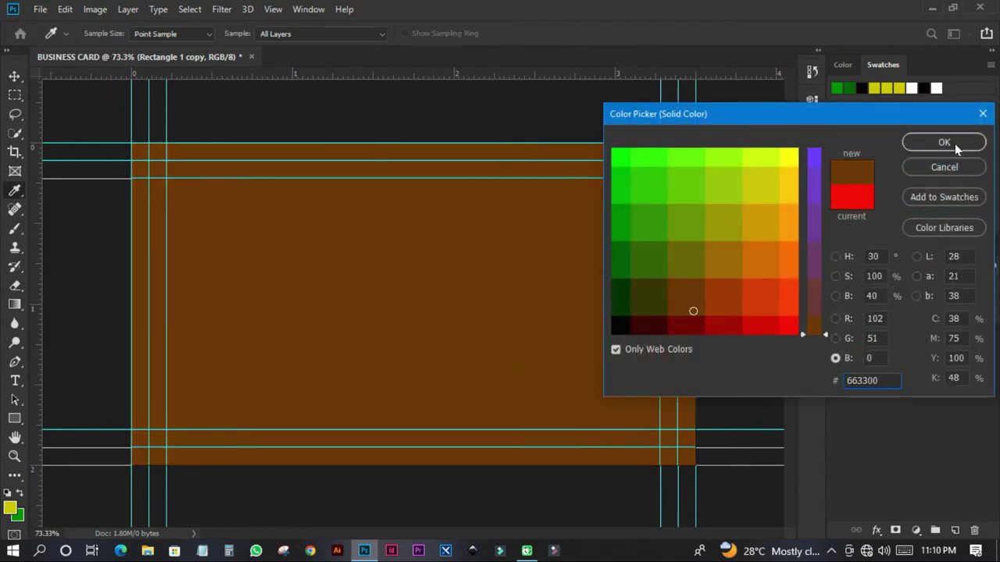
click(954, 144)
drag(416, 143, 414, 160)
drag(414, 466, 414, 448)
drag(132, 302, 148, 302)
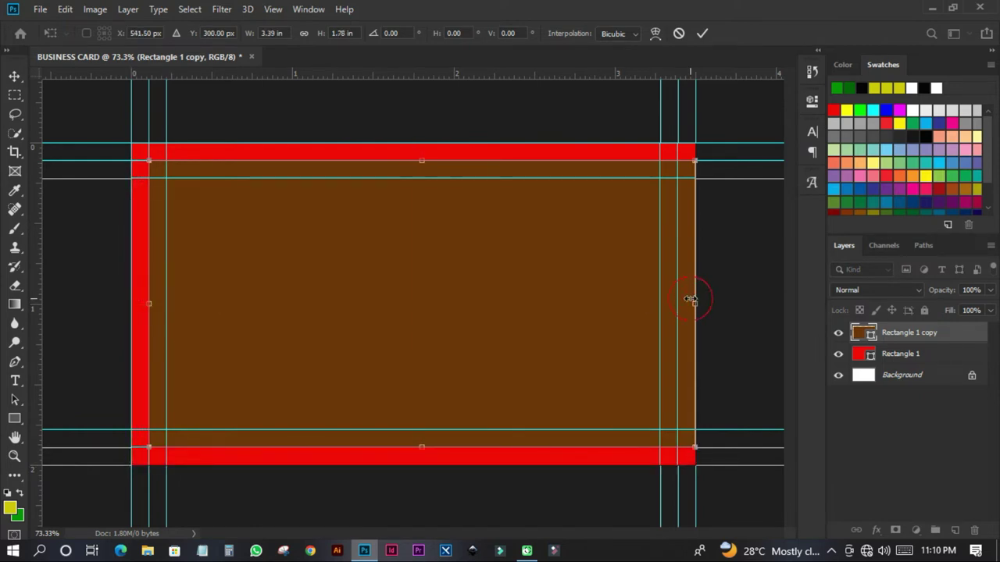
drag(692, 300, 677, 301)
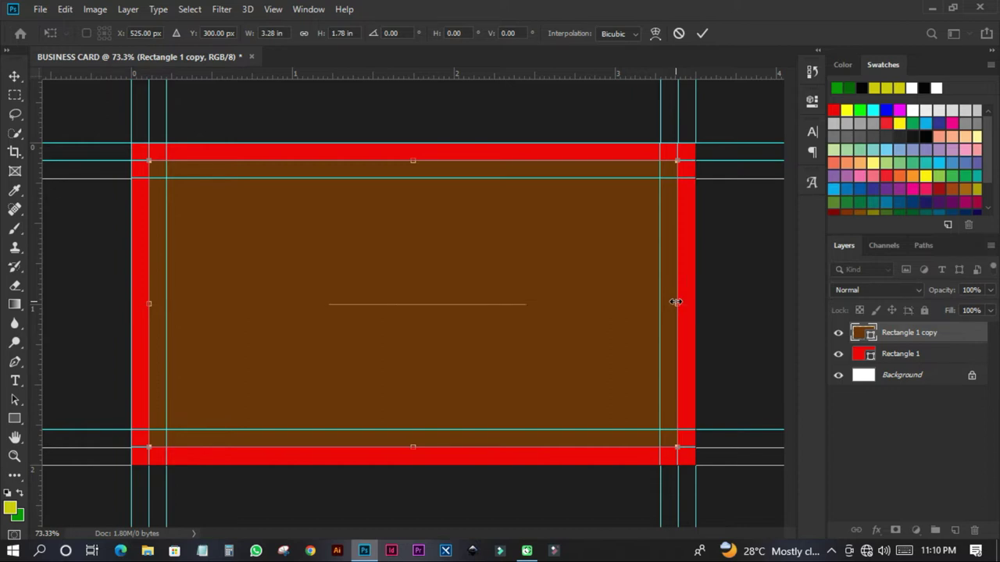
click(702, 33)
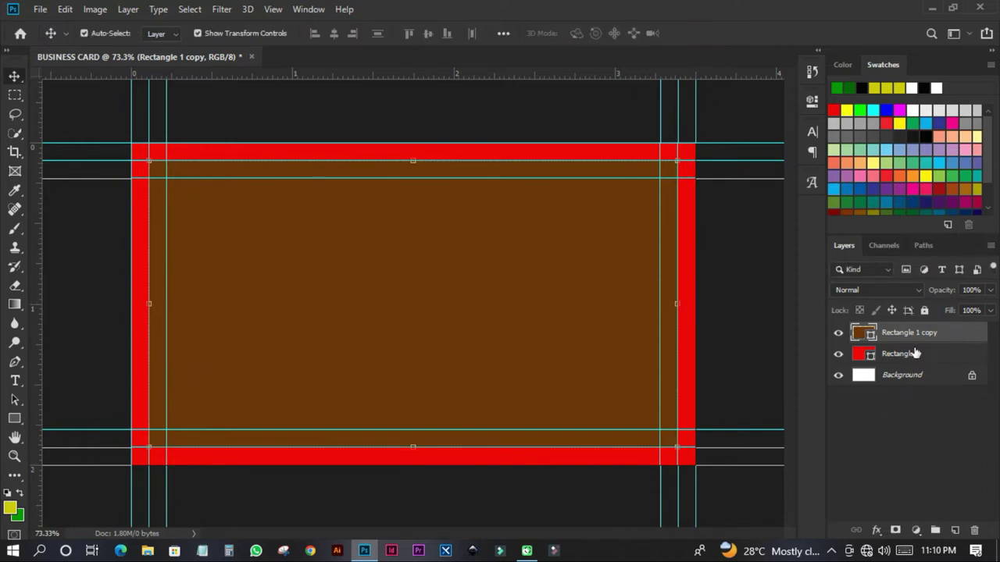
Duplicate the brown layer, make it white, and fit it to the inner guides.
drag(924, 337, 954, 530)
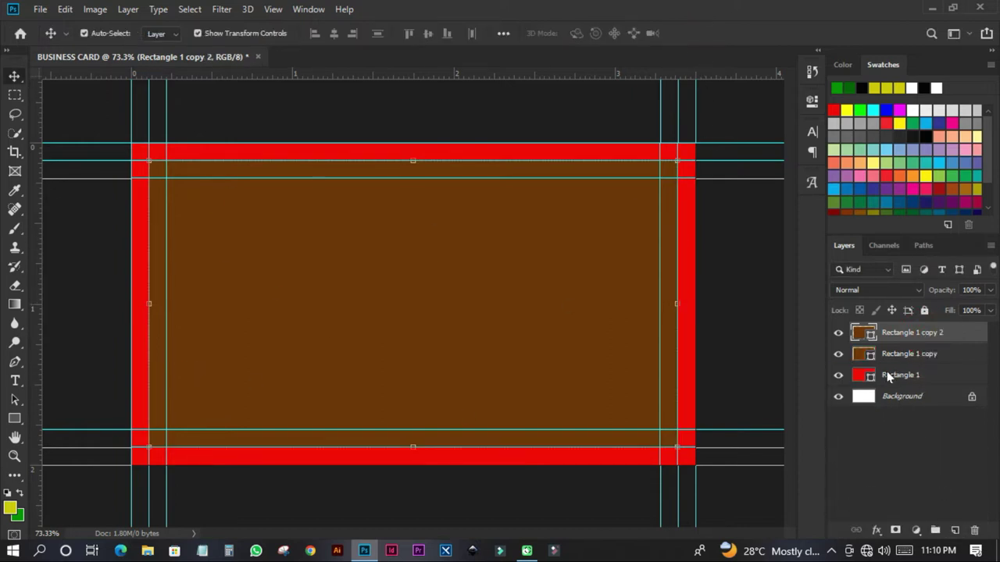
double_click(869, 335)
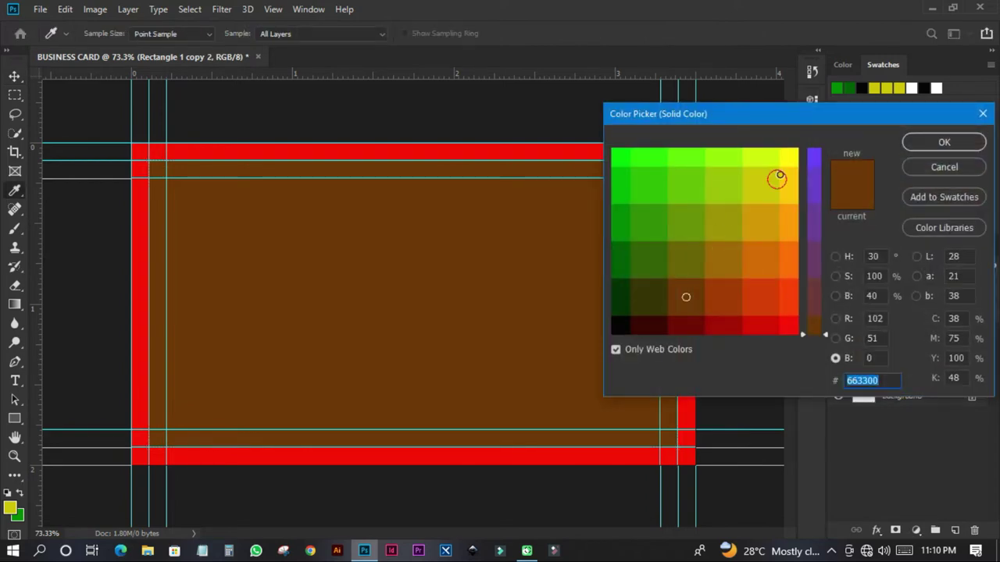
click(777, 174)
drag(816, 168, 843, 128)
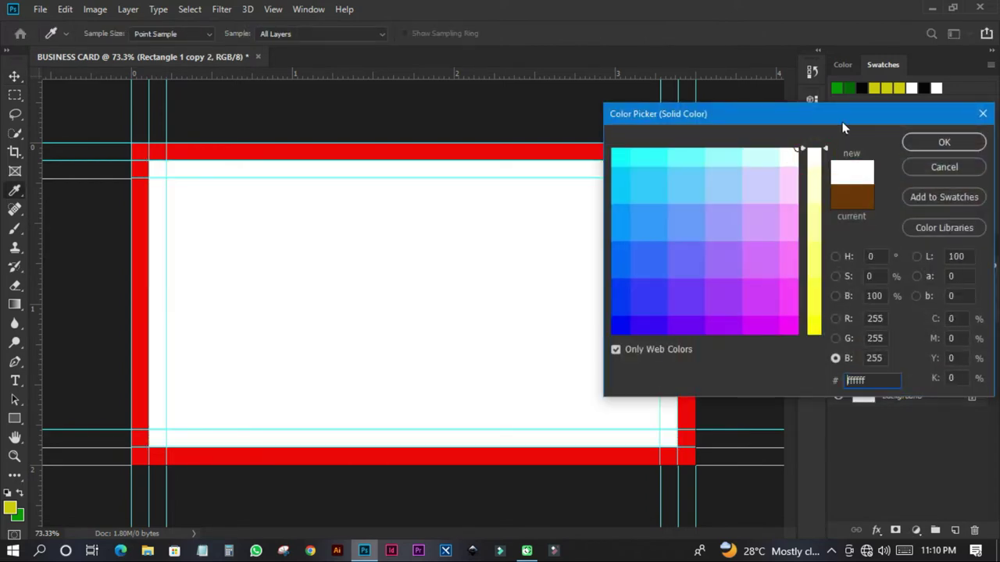
click(926, 142)
drag(676, 305, 658, 307)
drag(403, 161, 403, 178)
drag(150, 315, 167, 316)
drag(417, 446, 437, 426)
click(702, 33)
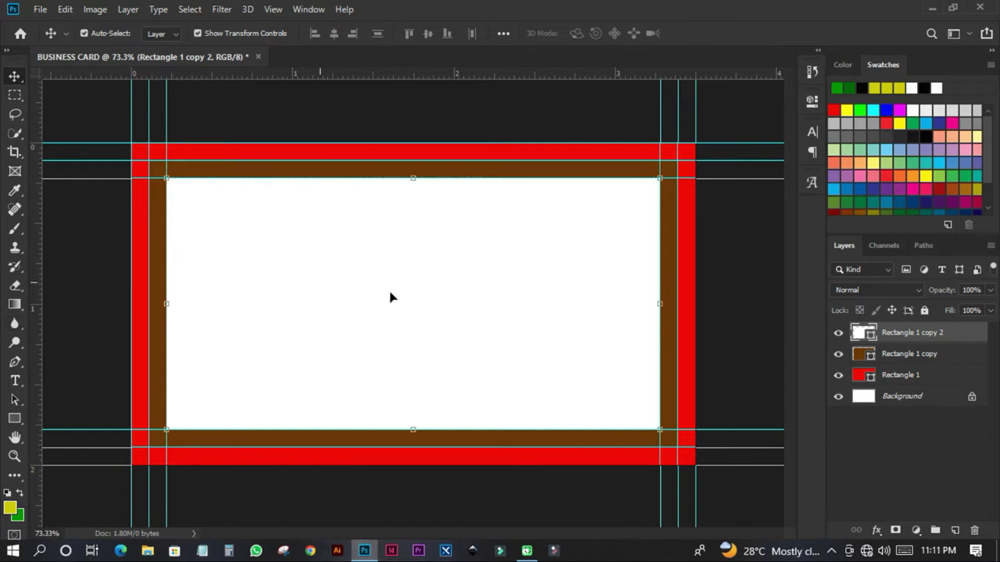
Hide and delete the white, brown and red rectangle layers.
click(838, 334)
click(838, 354)
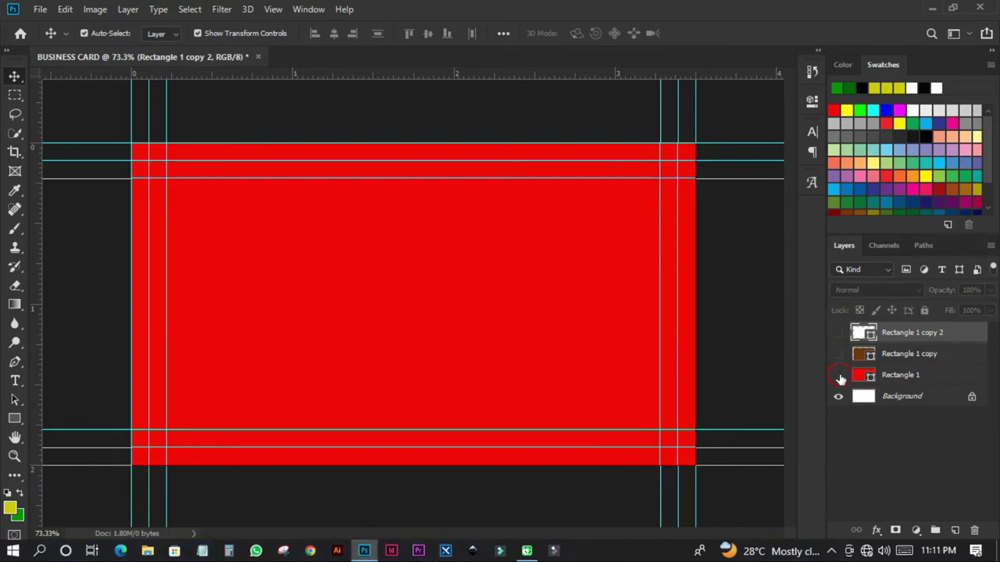
click(838, 375)
click(974, 530)
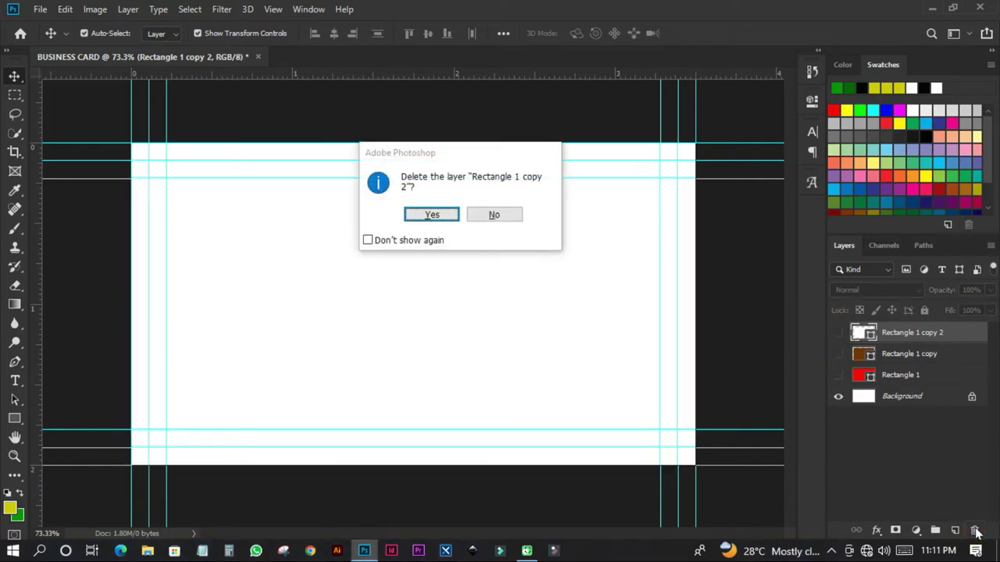
click(390, 242)
click(426, 216)
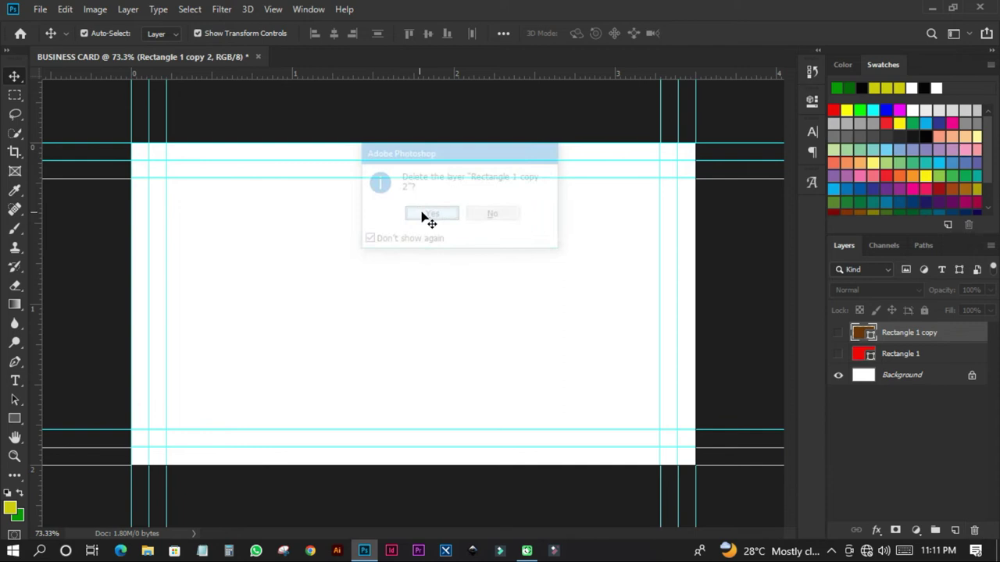
click(974, 530)
click(973, 530)
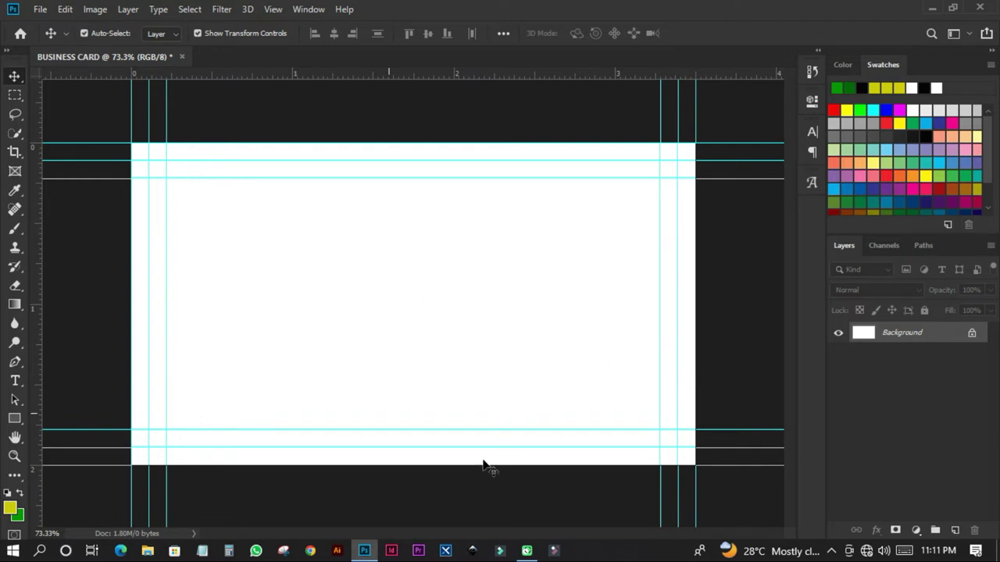
Minimize Photoshop and open the BUSINESS CARD DESIGN folder on the desktop.
click(917, 530)
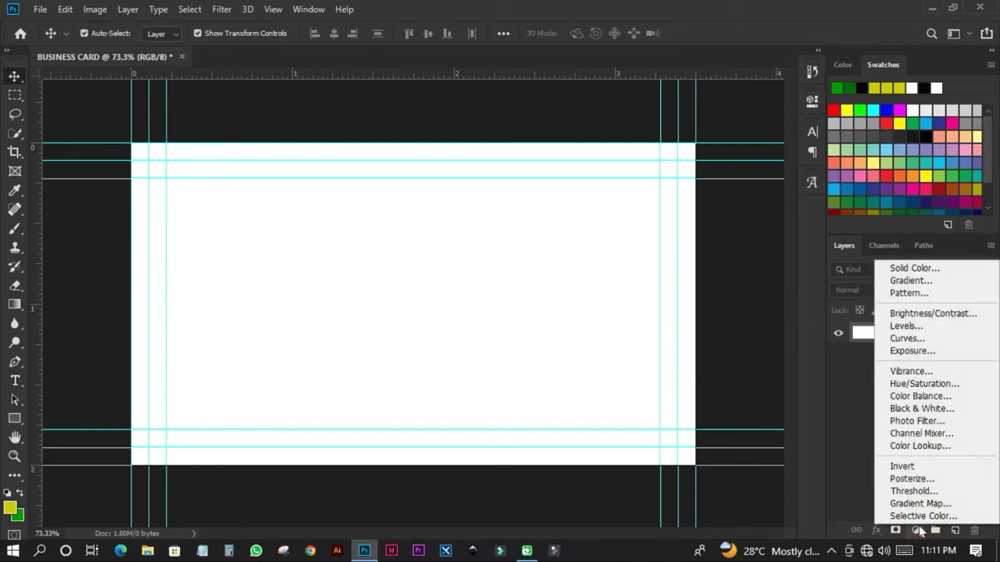
click(467, 232)
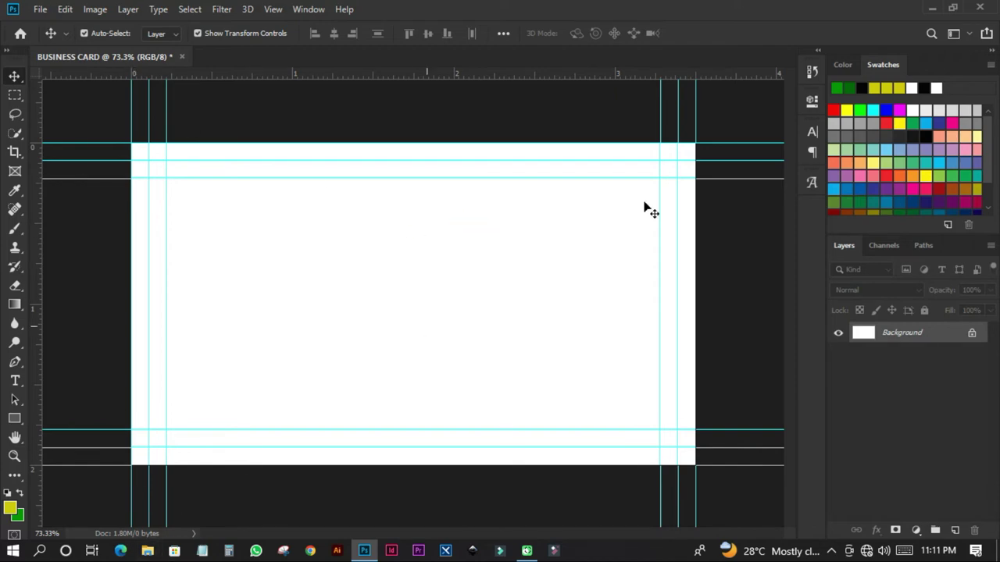
click(930, 7)
double_click(300, 29)
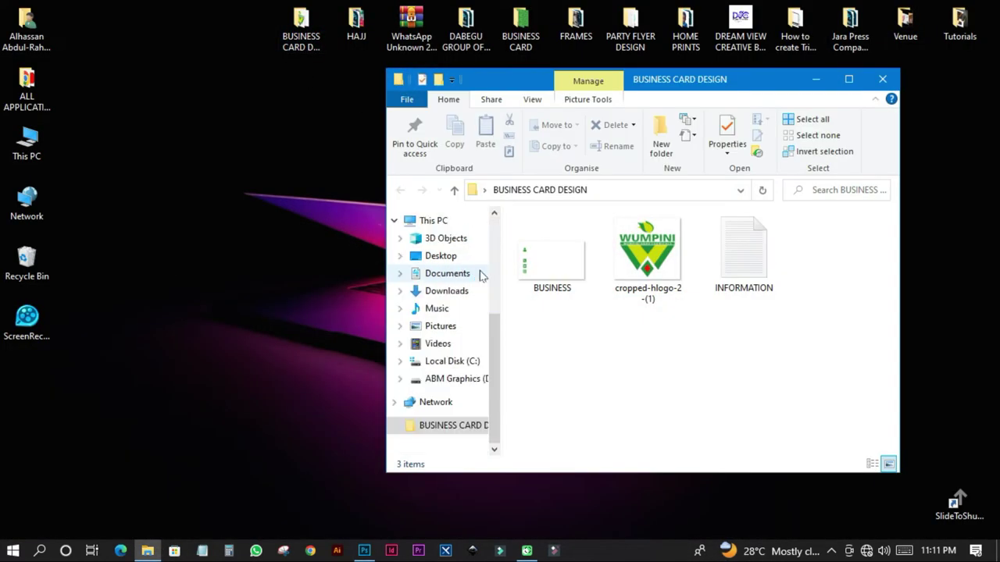
Drag the cropped-hlogo-2-(1) logo from the maximized BUSINESS CARD DESIGN folder into the Photoshop card.
click(850, 74)
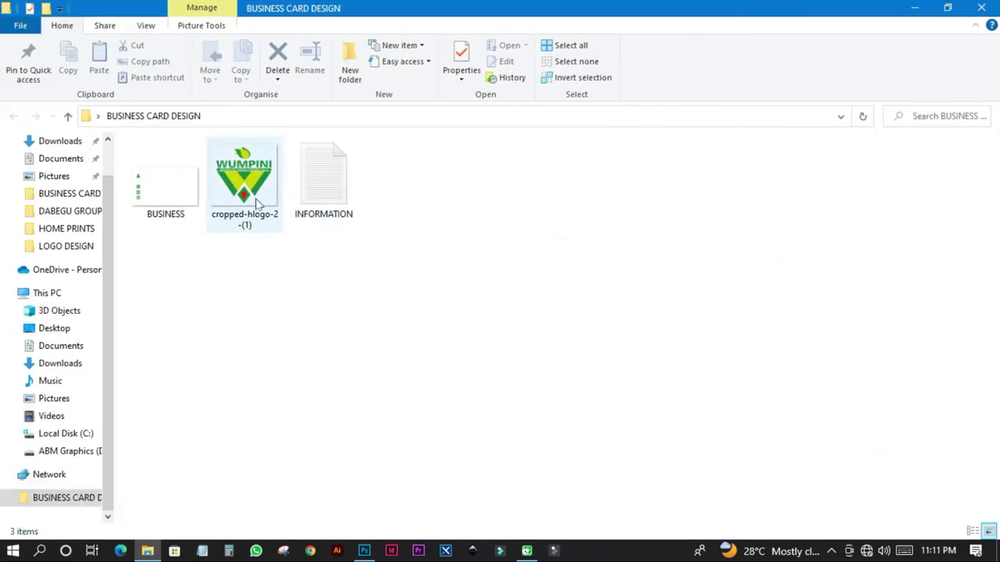
double_click(246, 168)
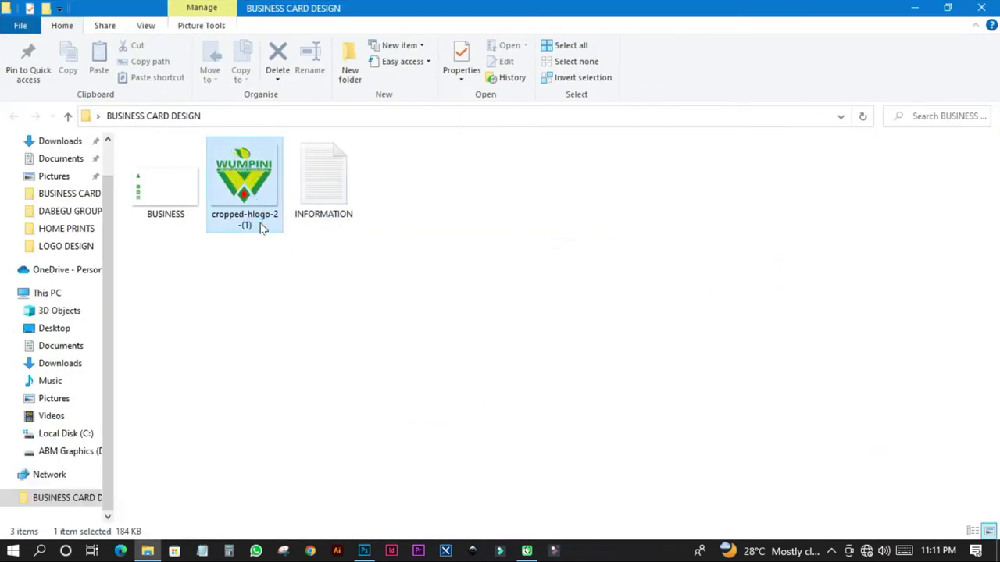
drag(261, 227, 419, 343)
key(space)
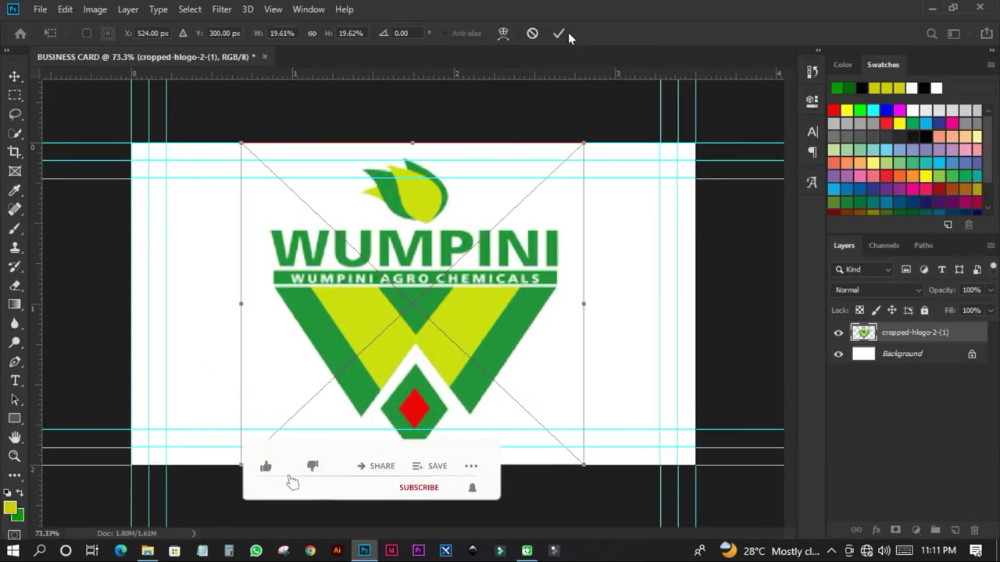
Commit the placed logo and rescale it about its centre to roughly 12.45%.
click(558, 33)
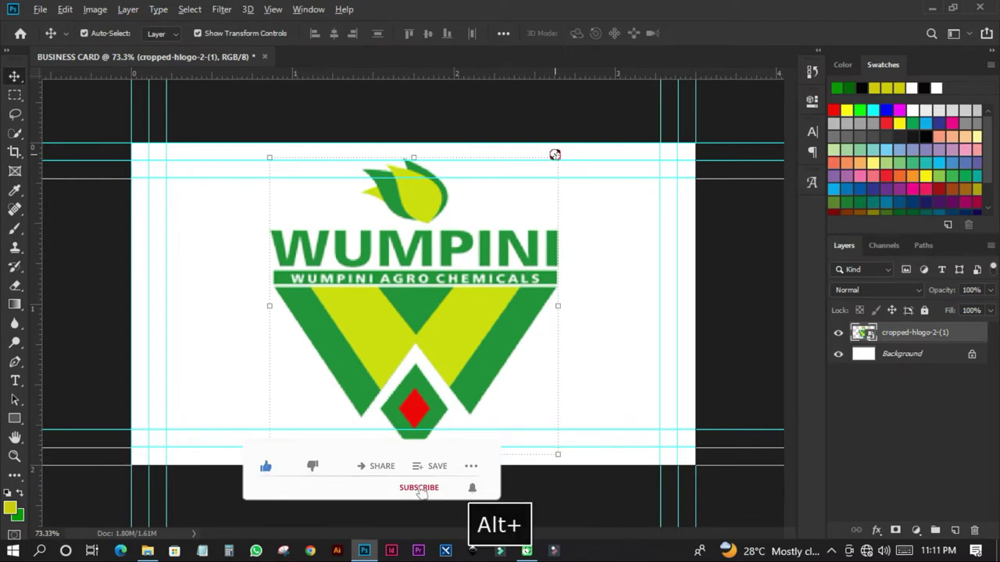
drag(557, 157, 584, 143)
click(553, 36)
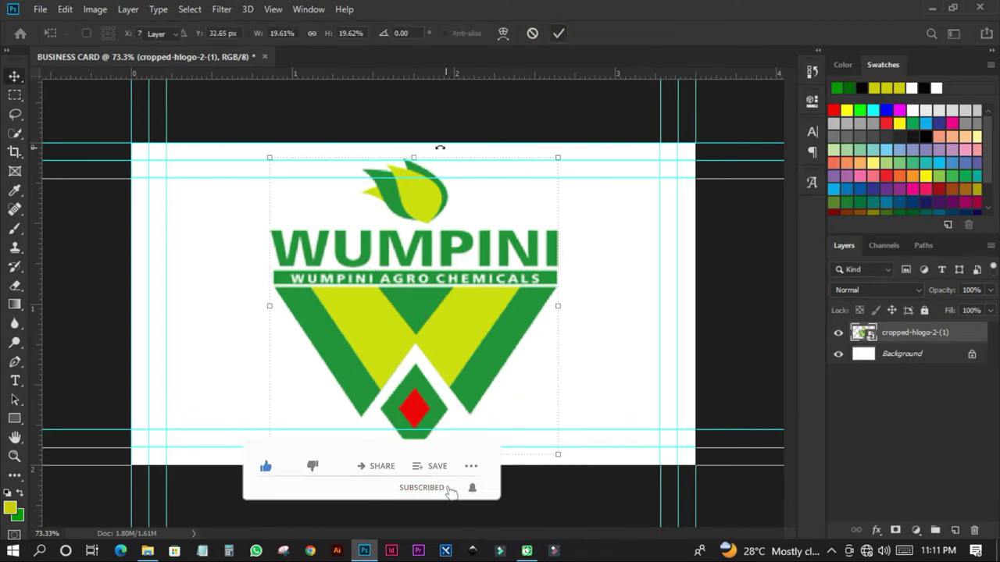
key(ctrl+t)
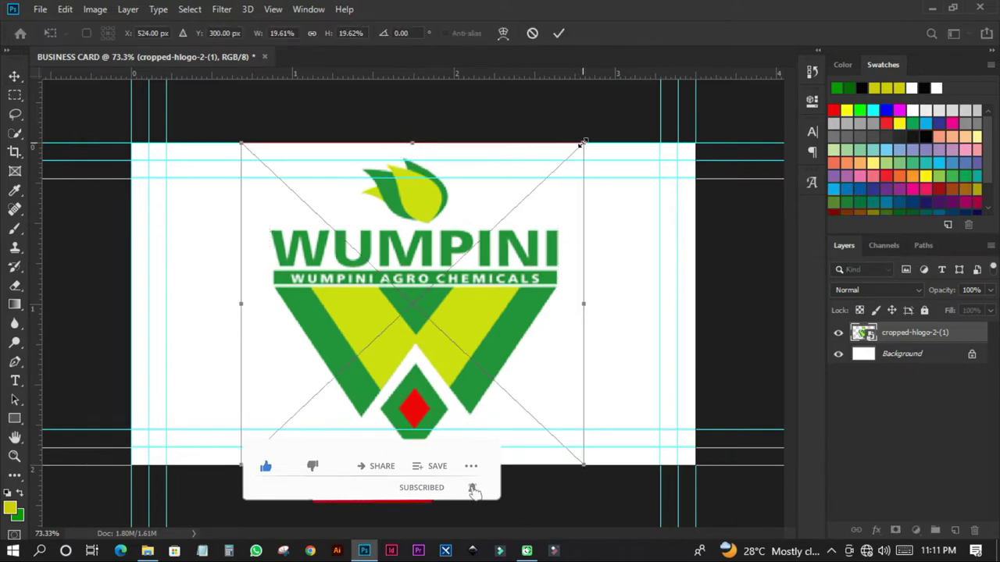
drag(583, 145, 519, 204)
click(558, 33)
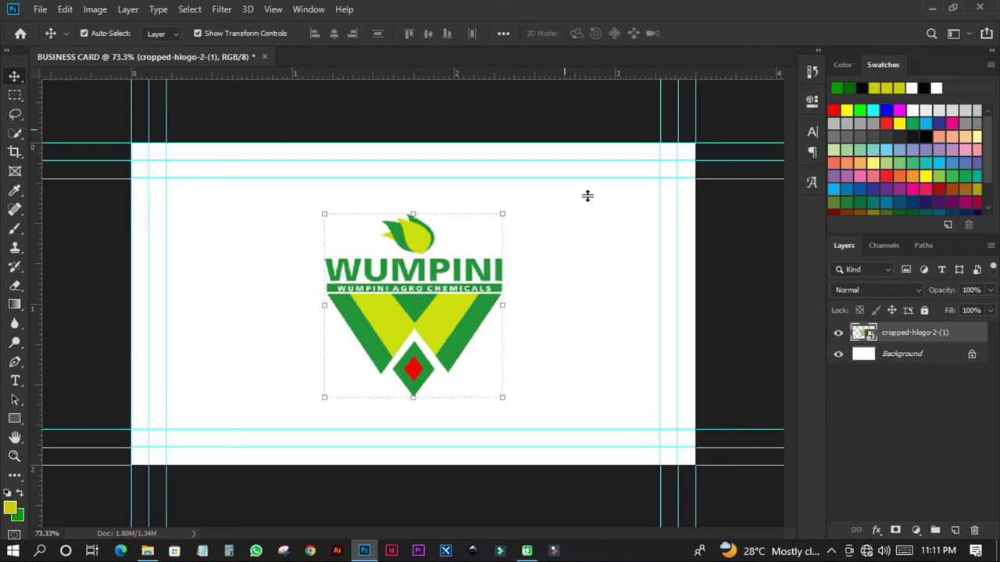
click(891, 359)
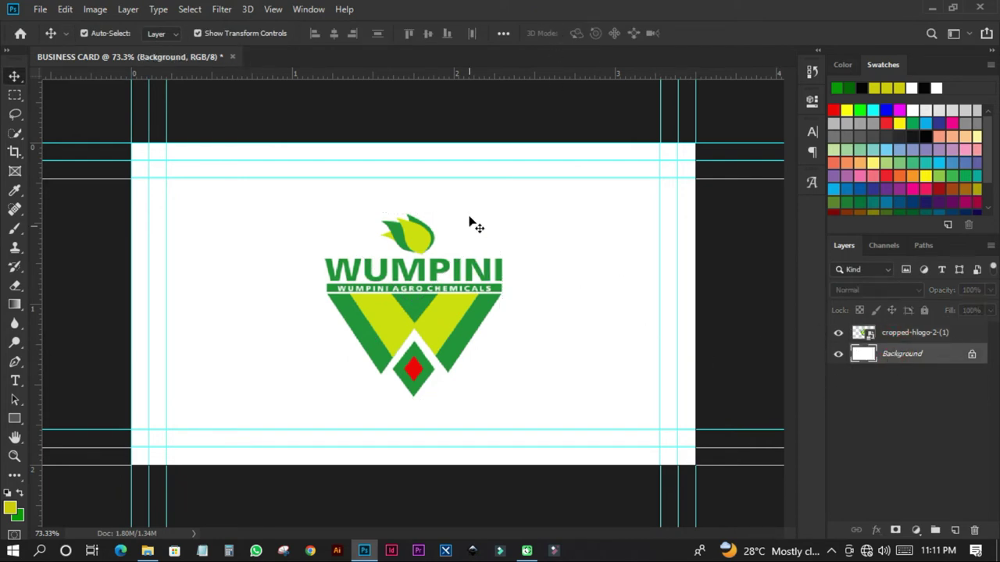
Add a Solid Color fill layer sampled from the logo's green 219334, with Only Web Colors off.
click(916, 530)
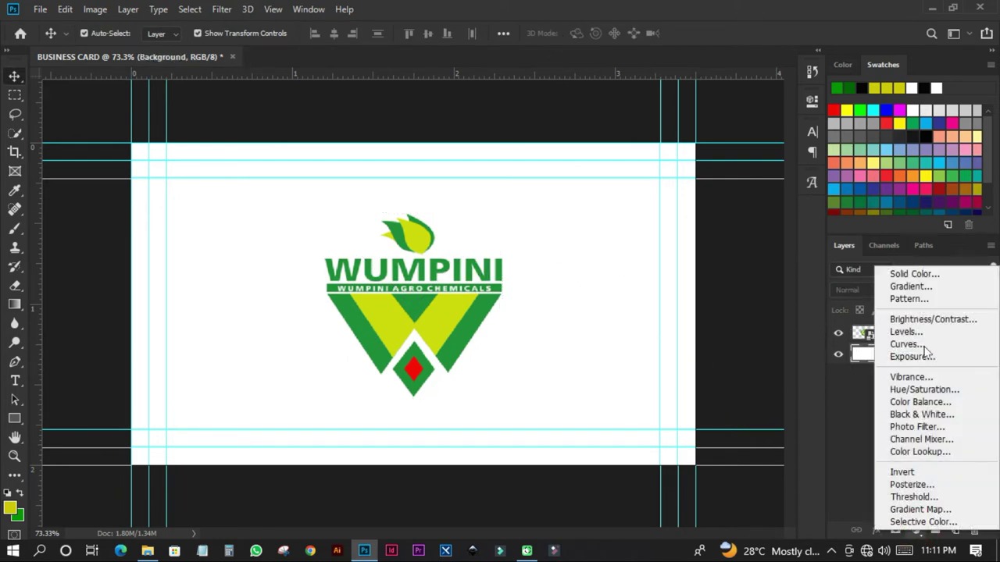
click(905, 272)
click(468, 325)
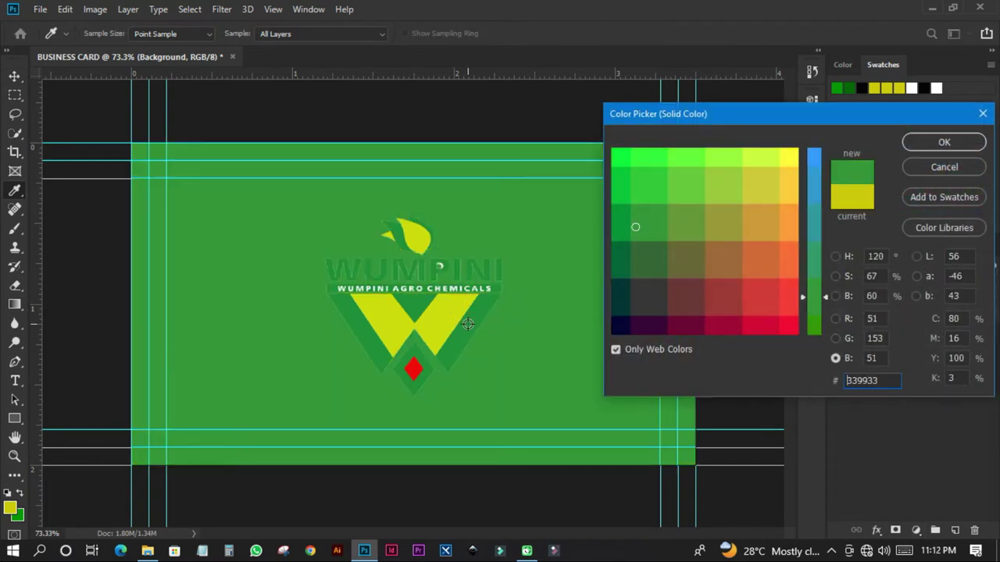
click(639, 350)
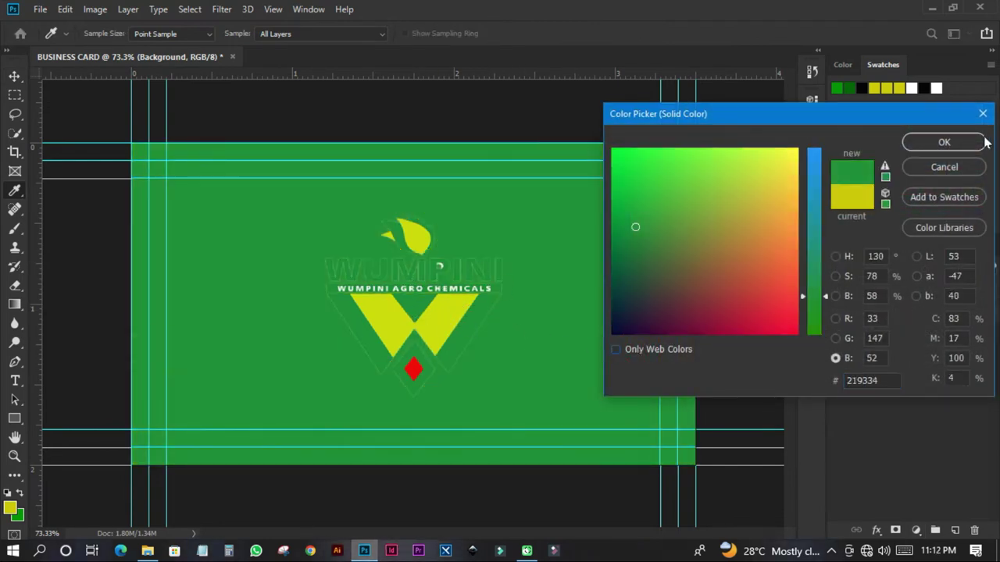
click(945, 142)
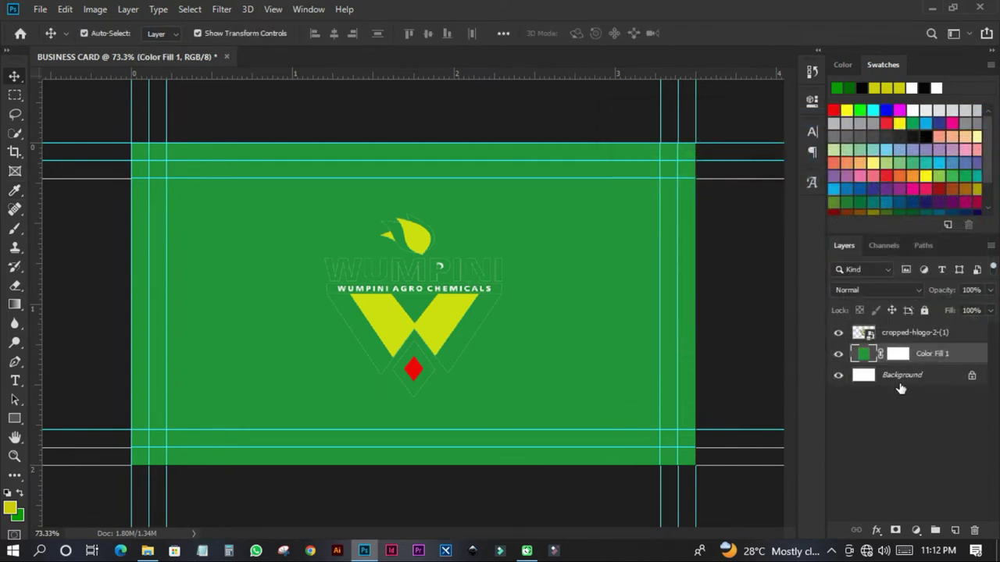
click(15, 421)
click(62, 447)
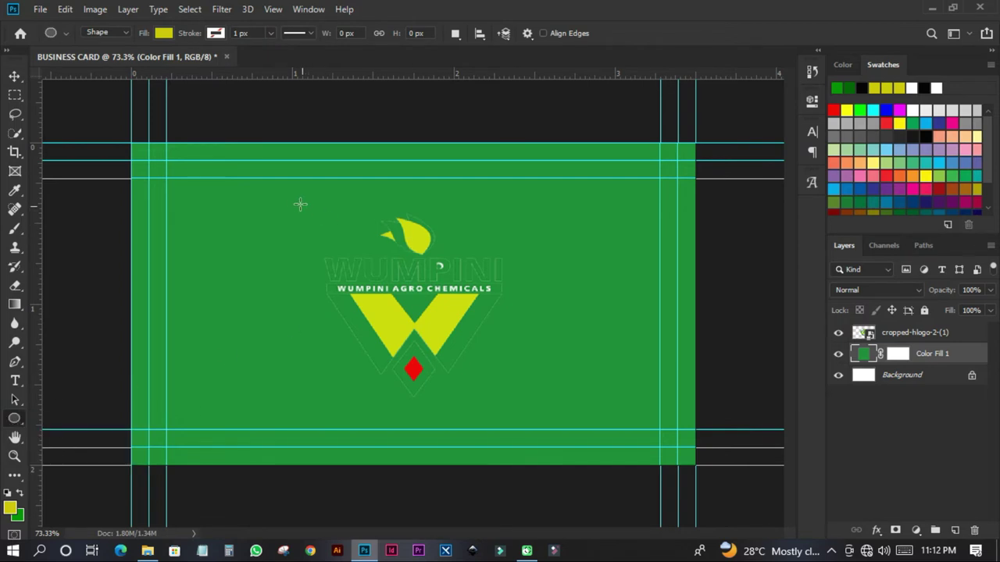
Draw a 411 px circle behind the logo and set its fill to white ffffff.
drag(300, 205, 580, 423)
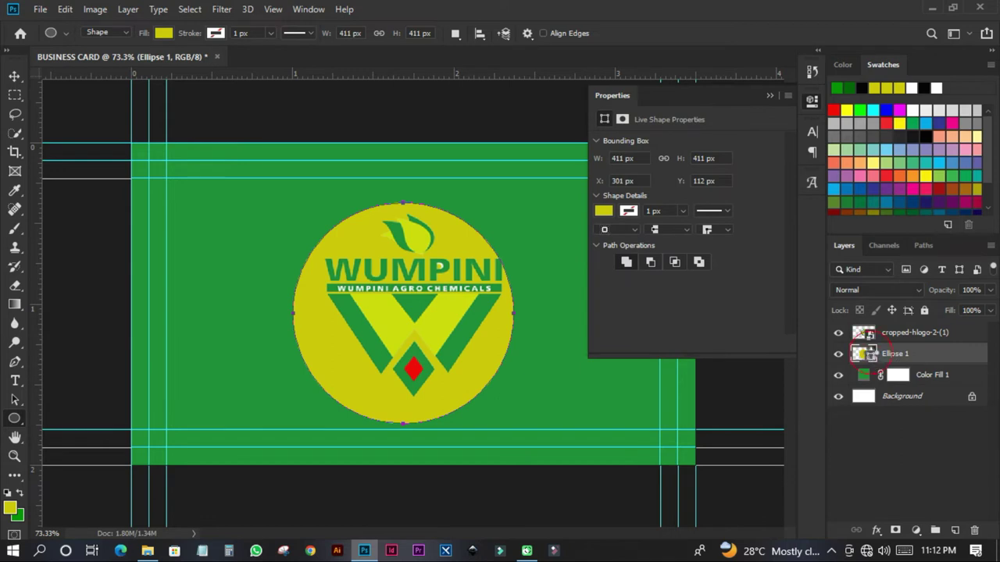
double_click(872, 357)
click(859, 380)
text(ffff00)
text(ffffff)
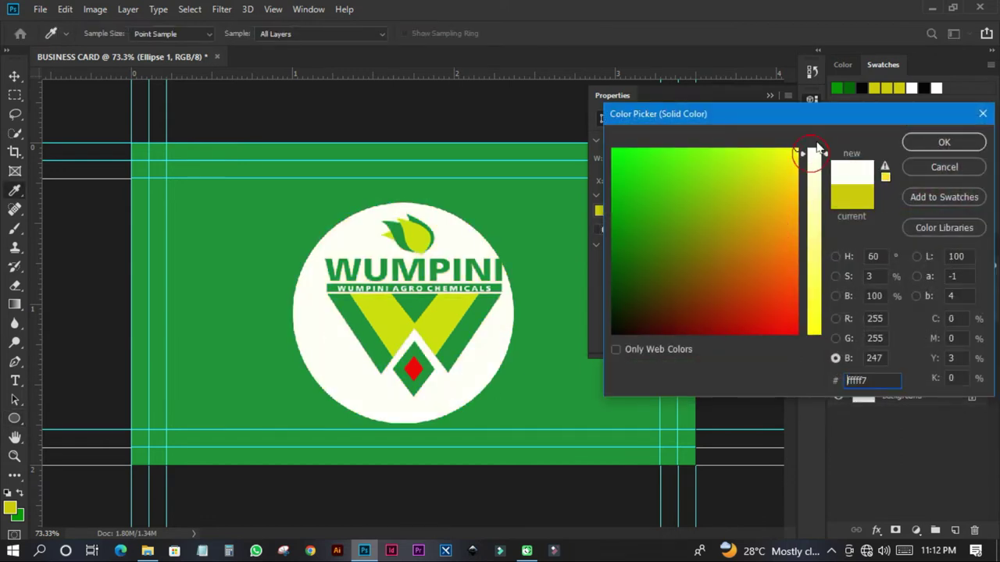
click(943, 142)
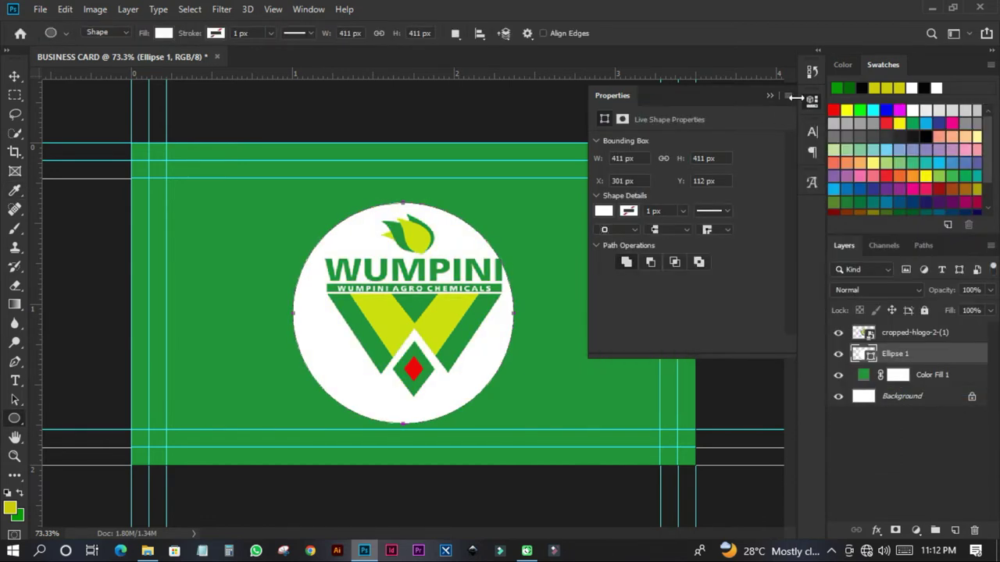
click(788, 86)
click(14, 76)
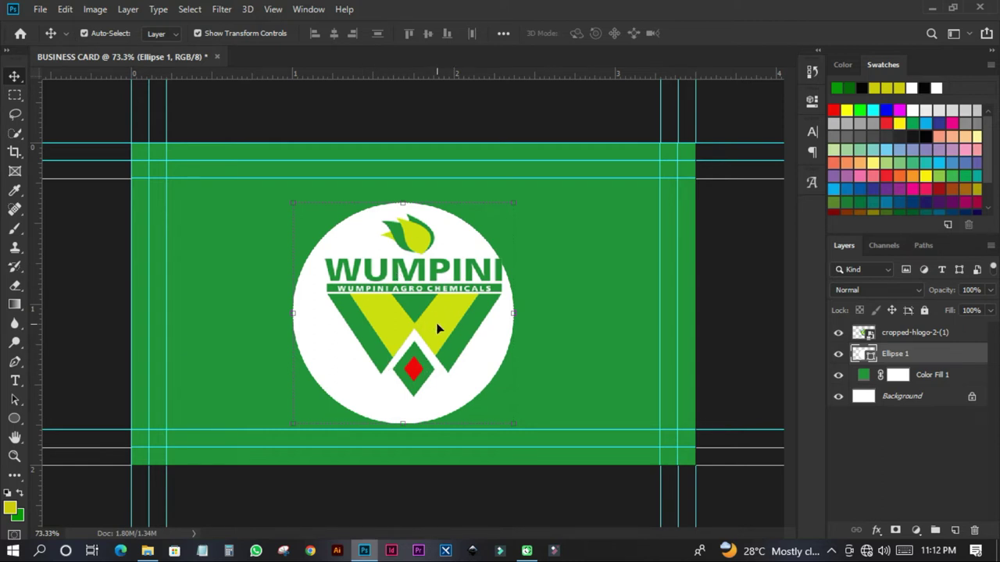
Reposition the logo and white circle together on the card.
drag(437, 329, 429, 336)
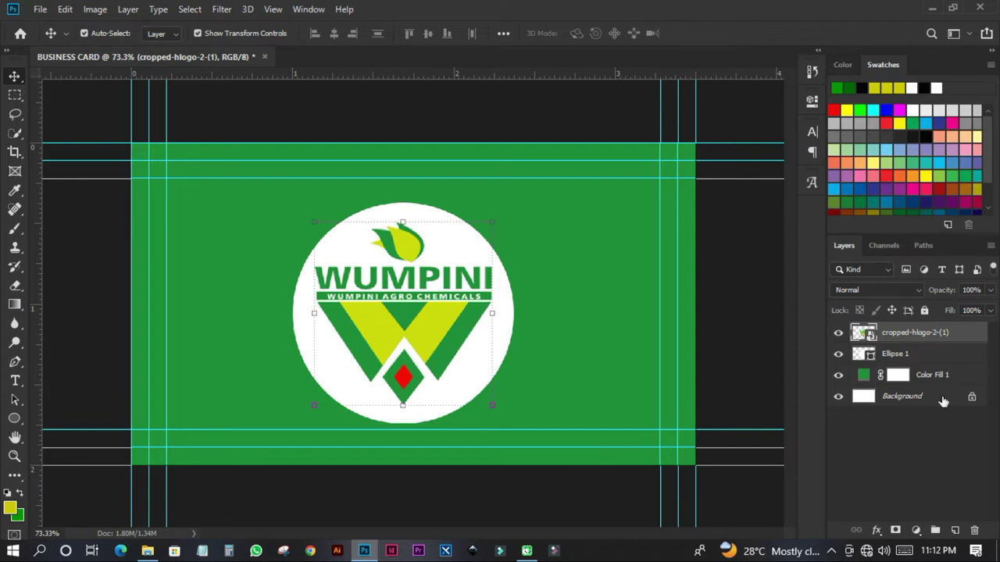
shift+click(891, 355)
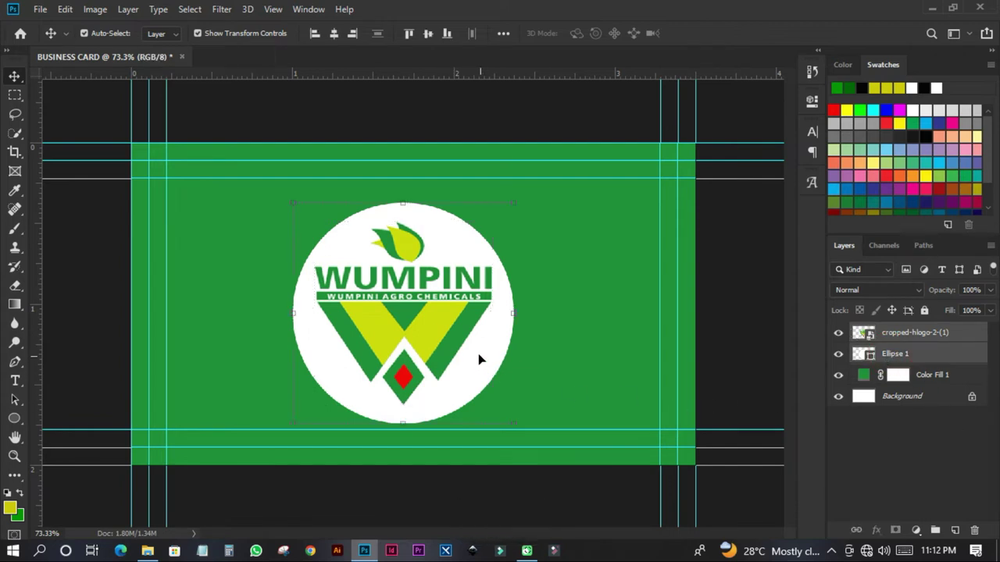
drag(477, 357, 464, 339)
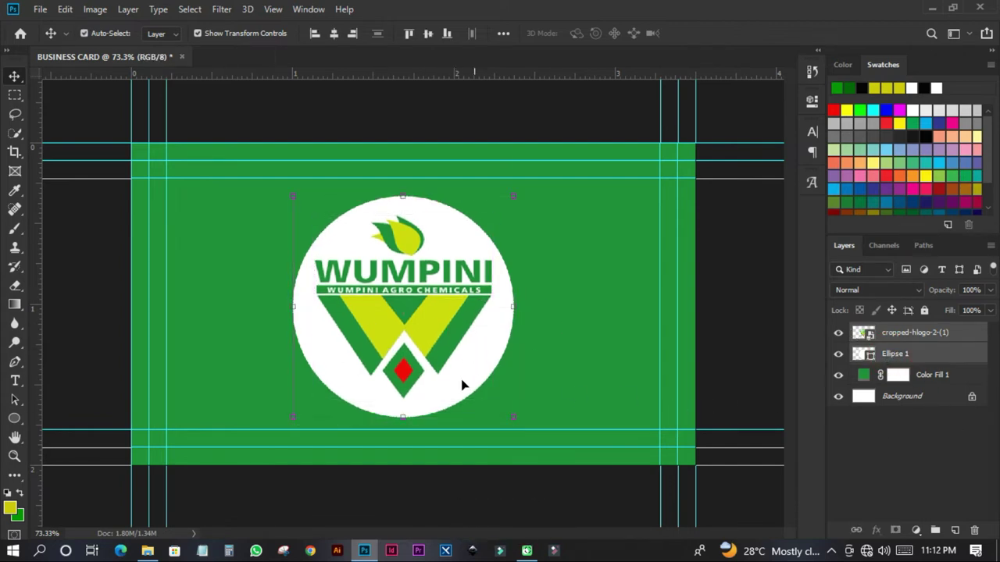
Save the document as BUSINESS CARD.psd.
key(ctrl+s)
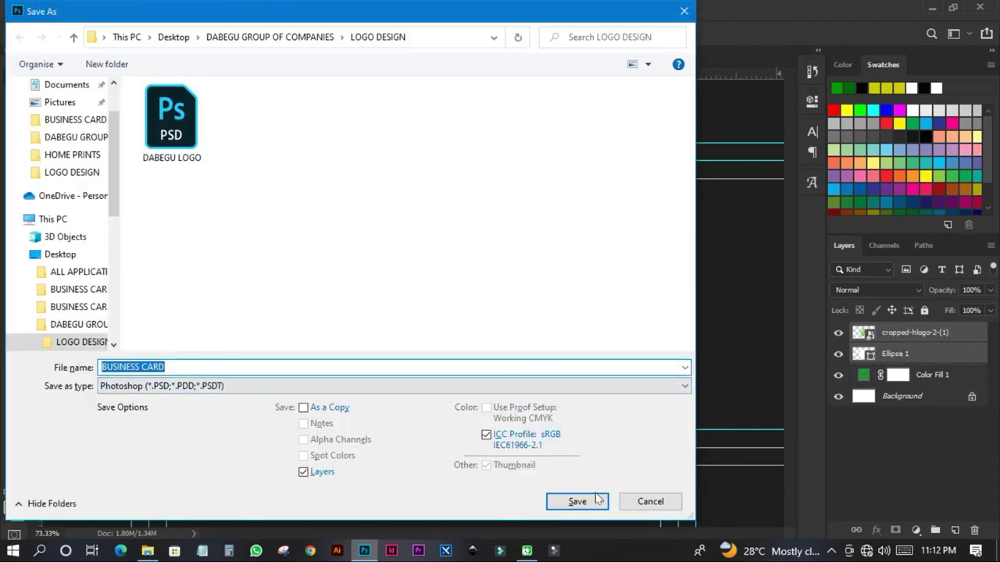
click(595, 500)
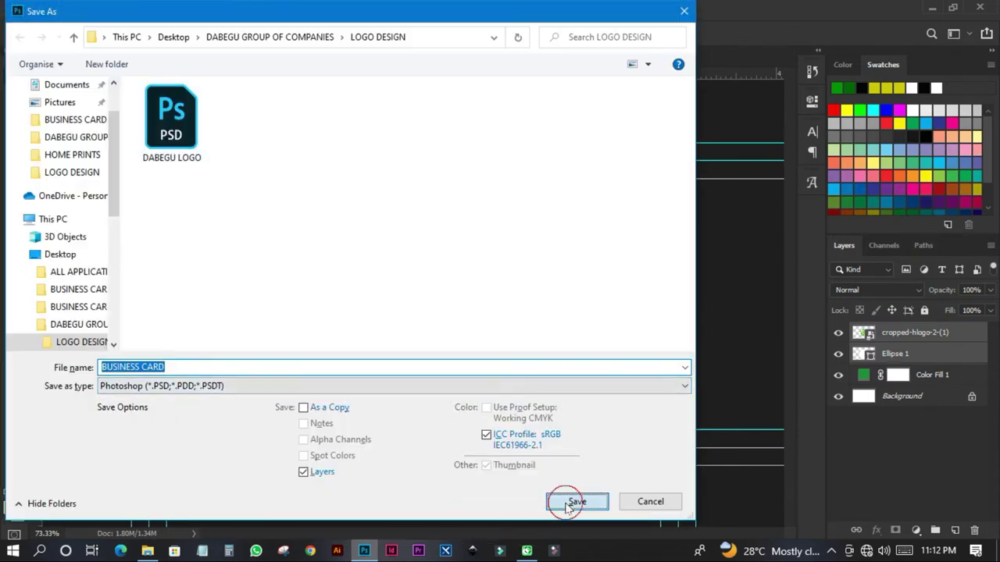
click(759, 308)
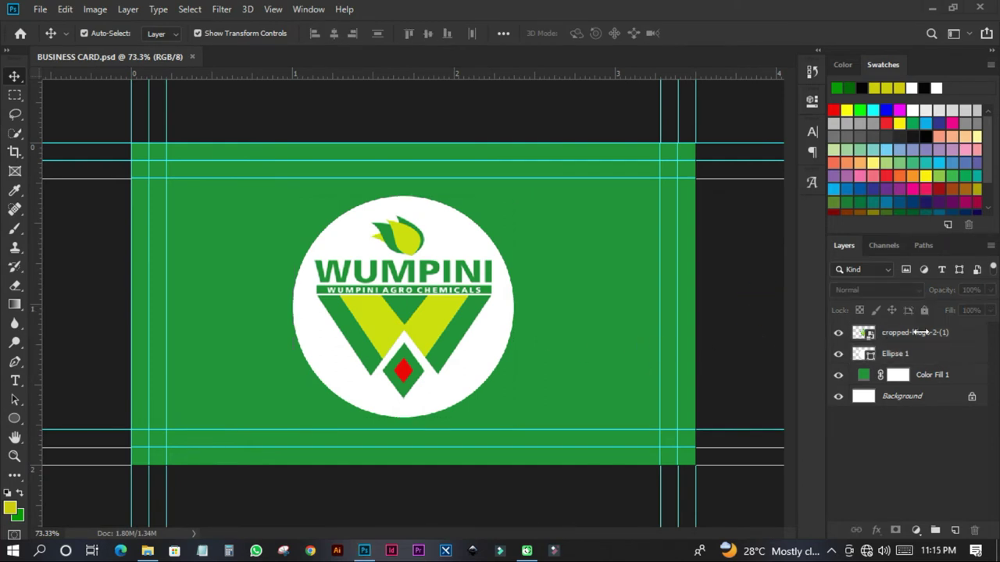
key(space)
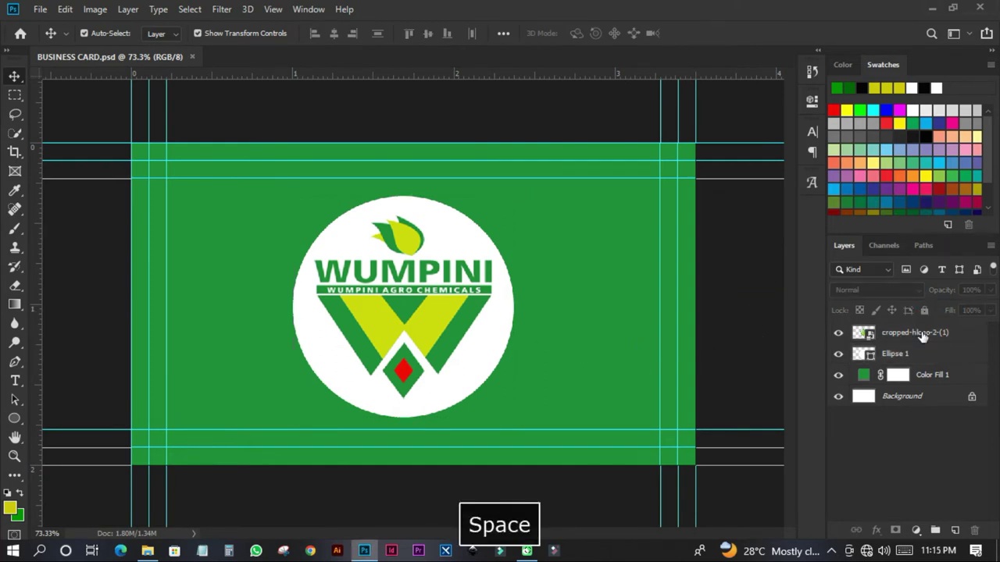
Group the logo, Ellipse 1 and Color Fill 1 layers as BACK and hide the group.
click(922, 334)
shift+click(938, 376)
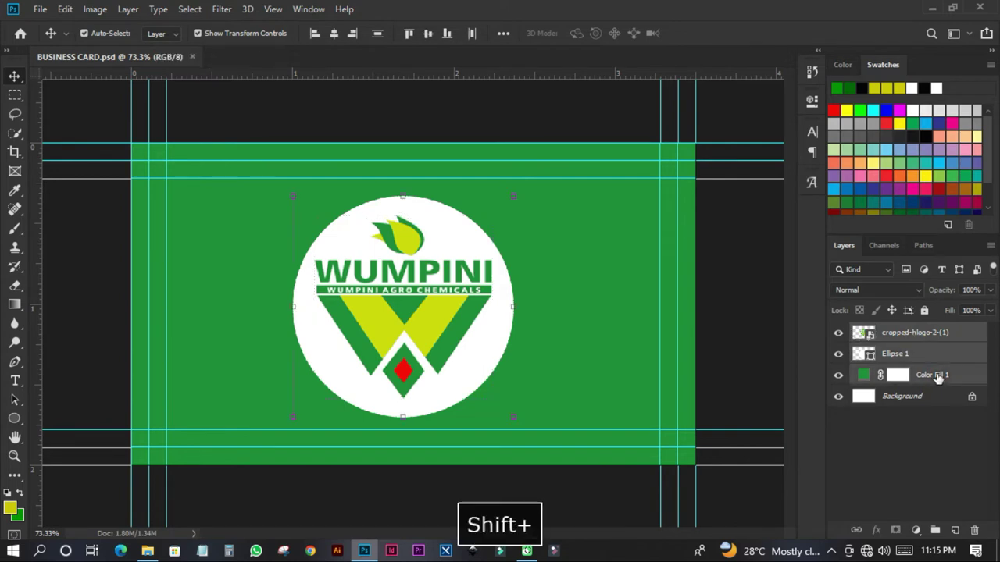
click(935, 531)
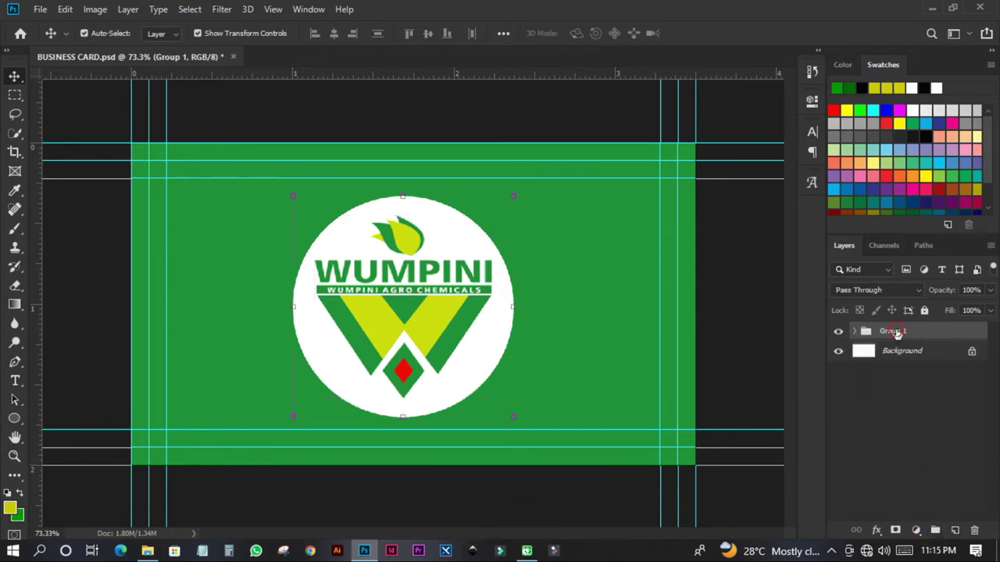
double_click(894, 331)
text(BACK)
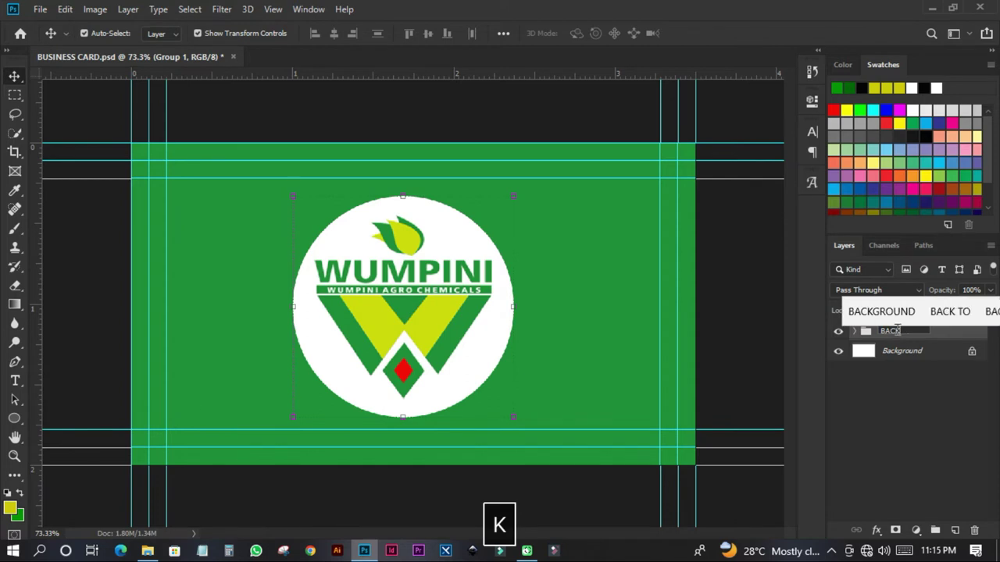
key(Return)
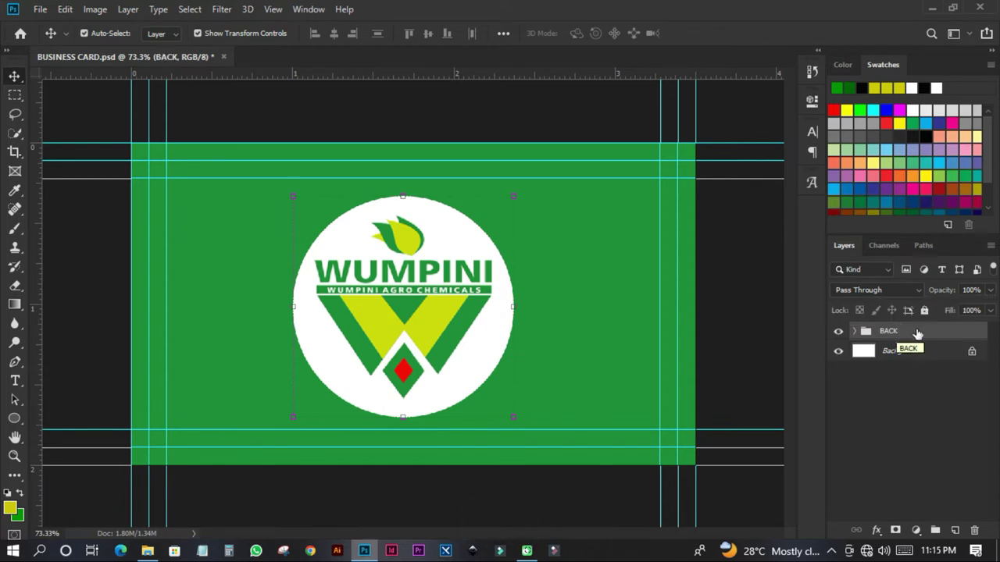
click(838, 332)
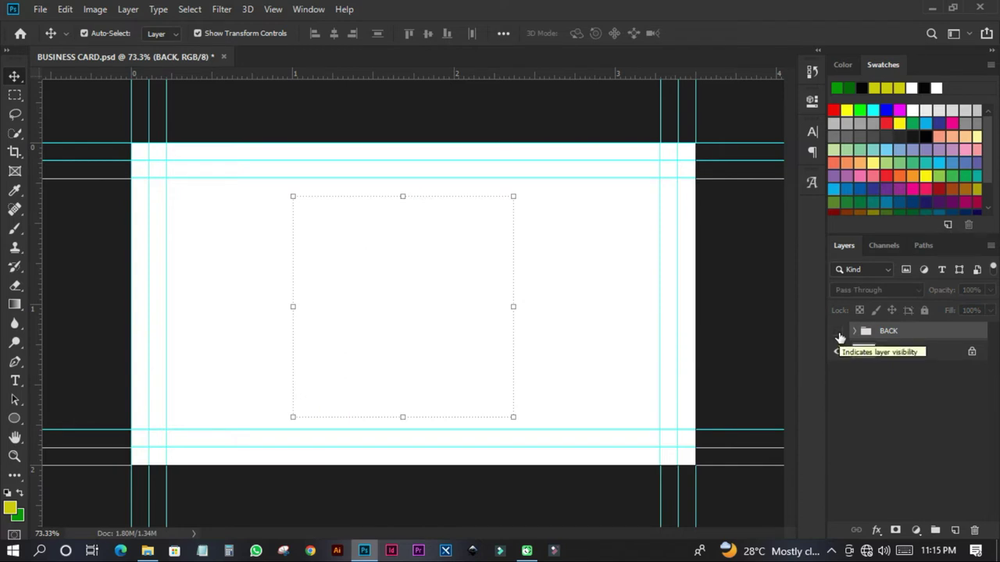
click(747, 247)
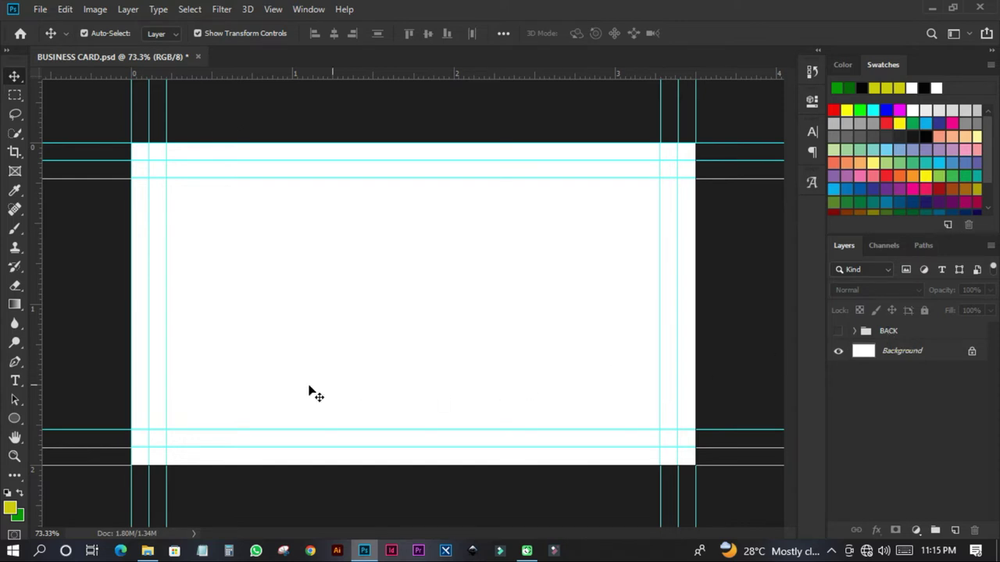
Draw a yellow rectangle covering the card's right side.
drag(21, 419, 74, 421)
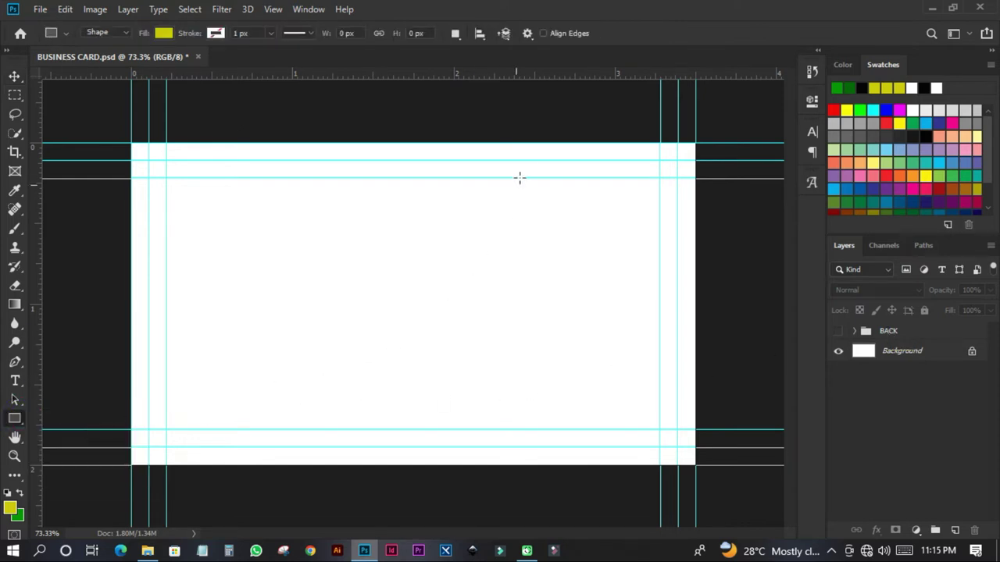
drag(499, 122, 765, 486)
click(809, 102)
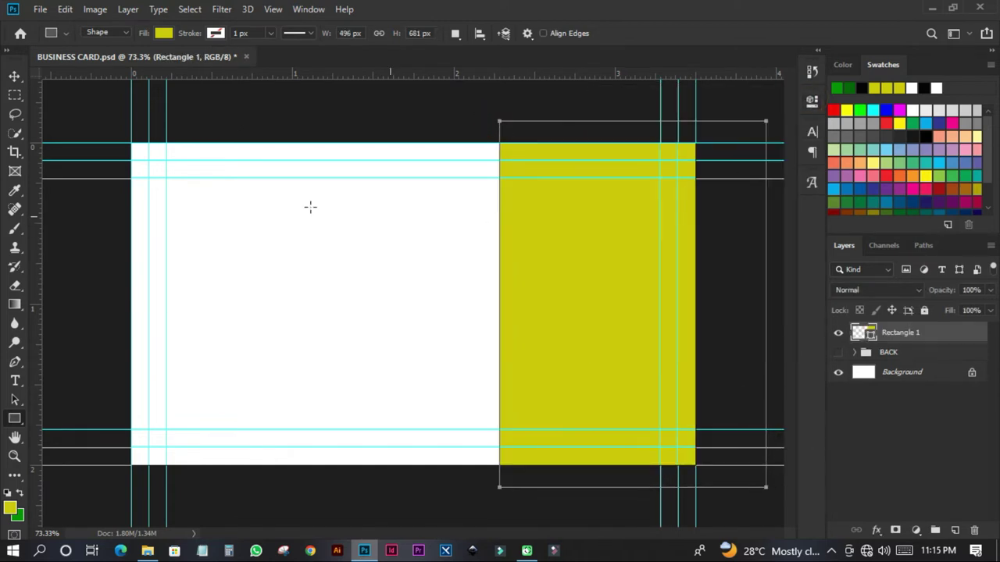
click(16, 78)
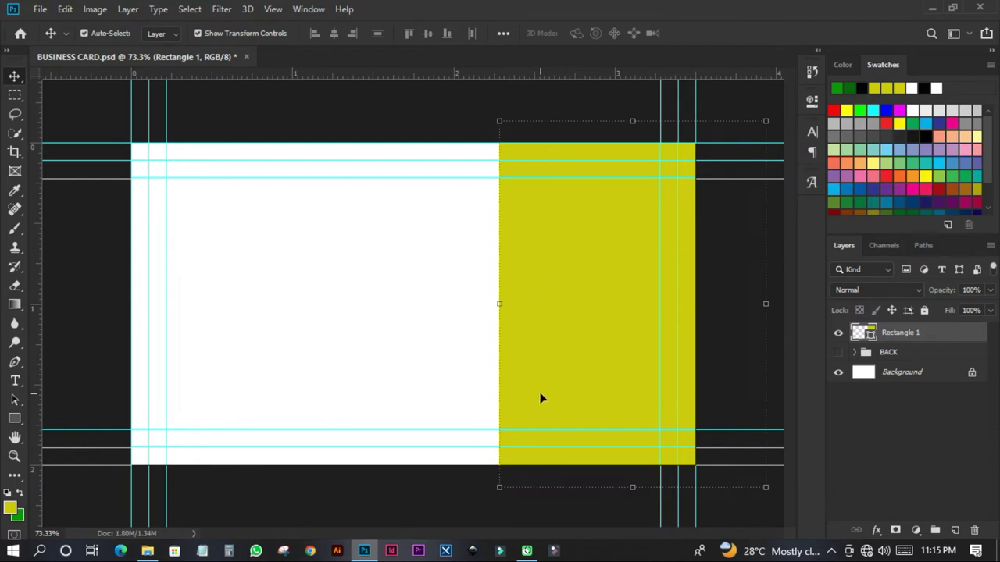
Warp the rectangle's left edge into a wave with Free Transform's Warp mode.
click(66, 10)
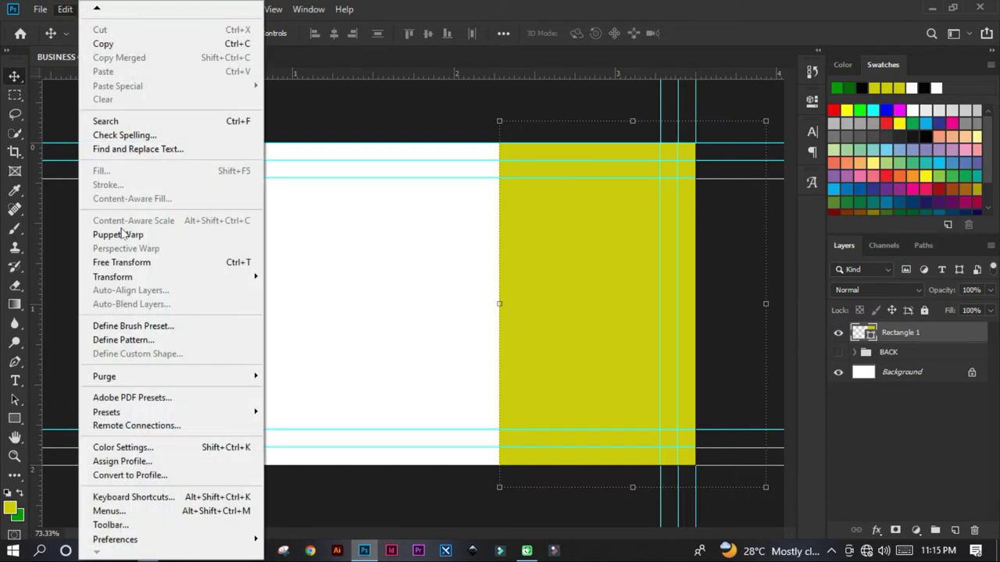
click(128, 263)
right_click(538, 260)
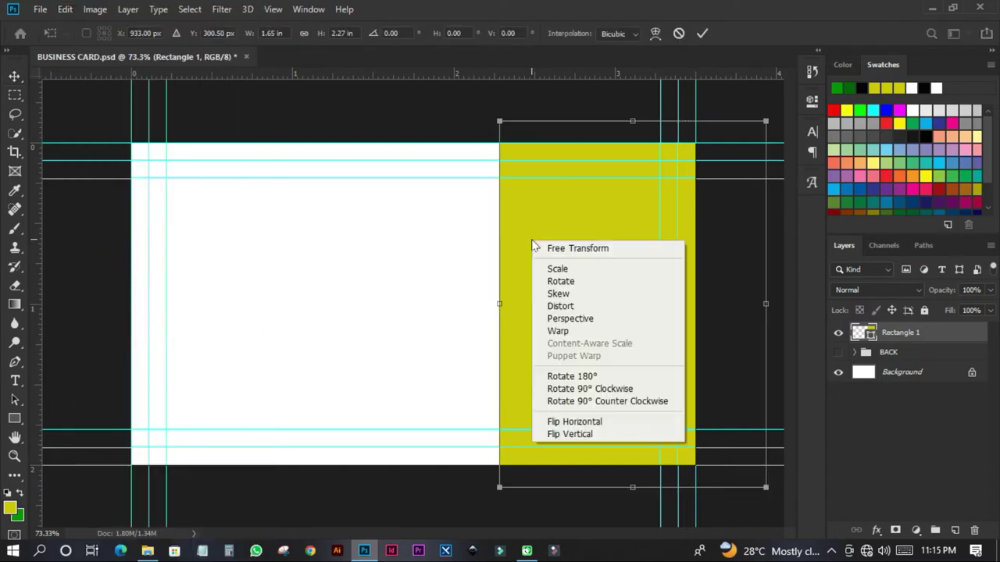
click(558, 331)
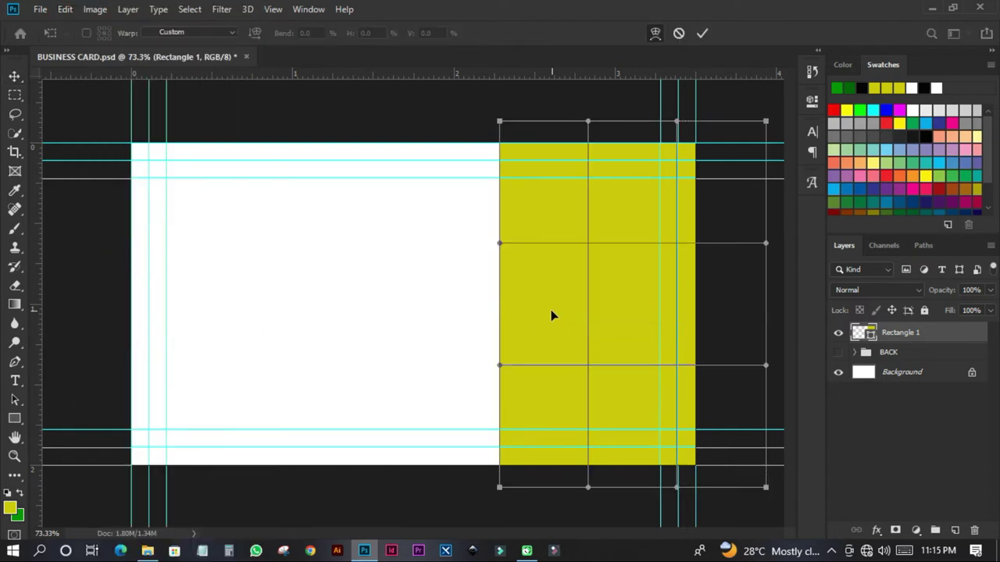
drag(500, 242, 656, 231)
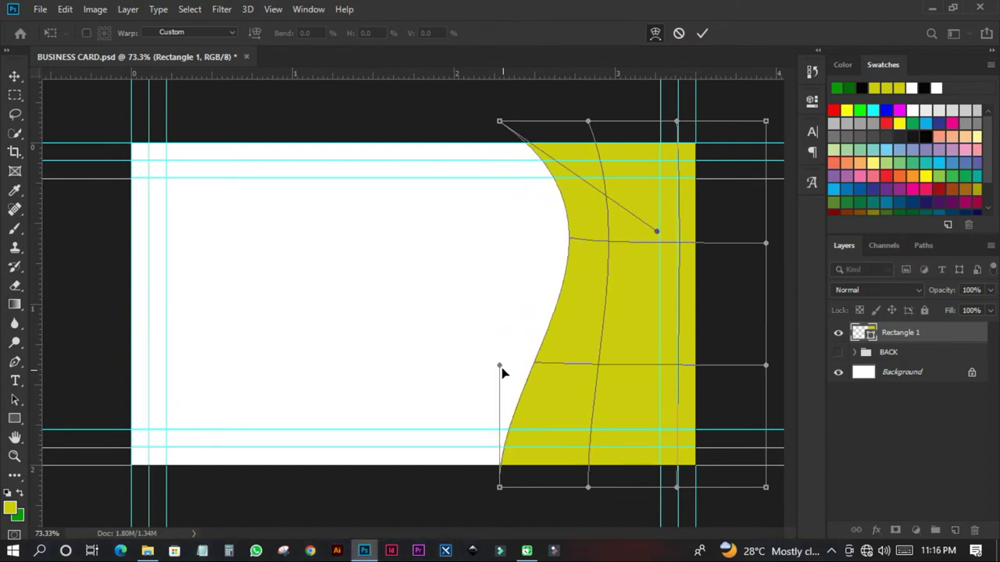
drag(499, 365, 381, 384)
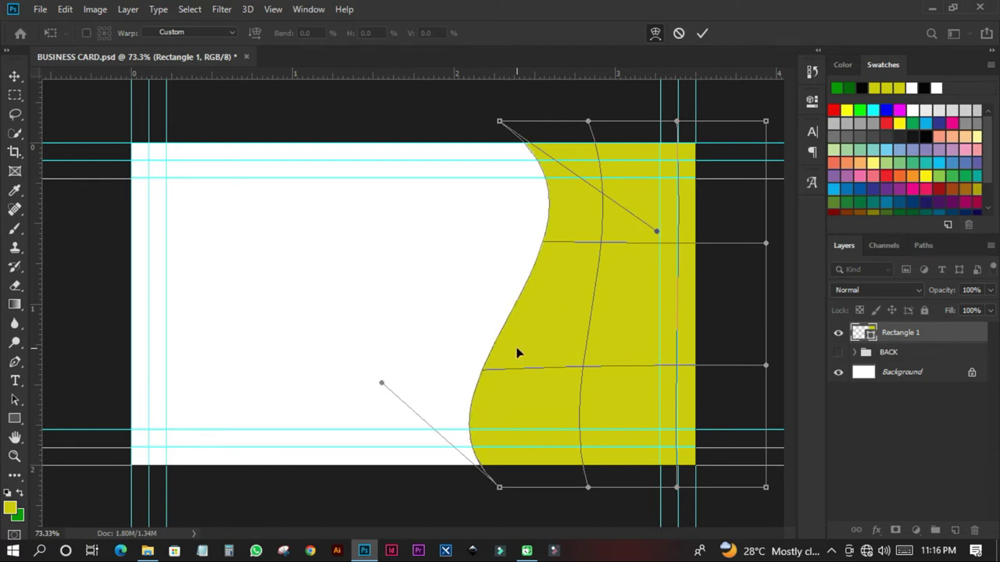
Add an anchor point on the curved edge and drag its handles into a smooth S-curve.
click(19, 363)
right_click(16, 362)
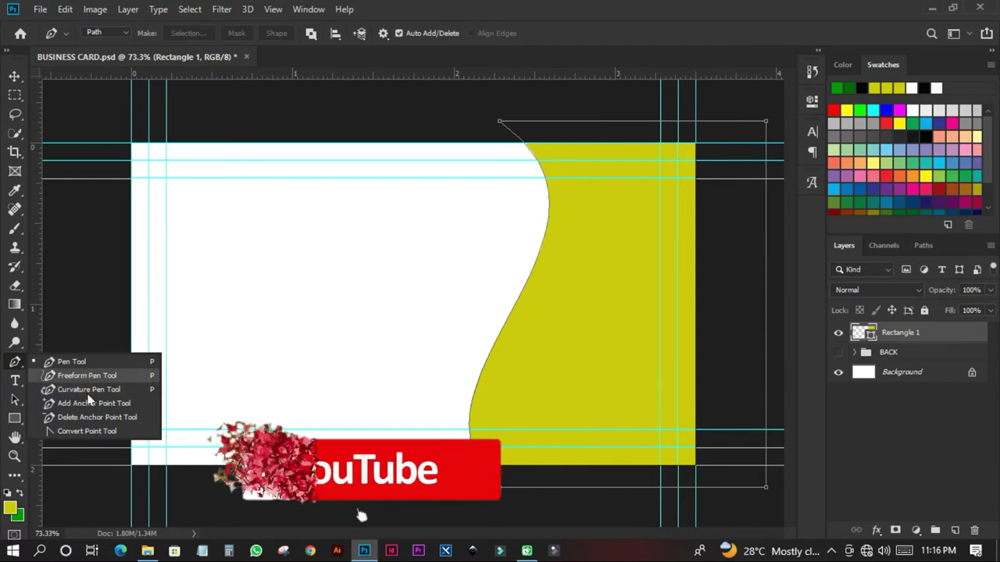
click(106, 403)
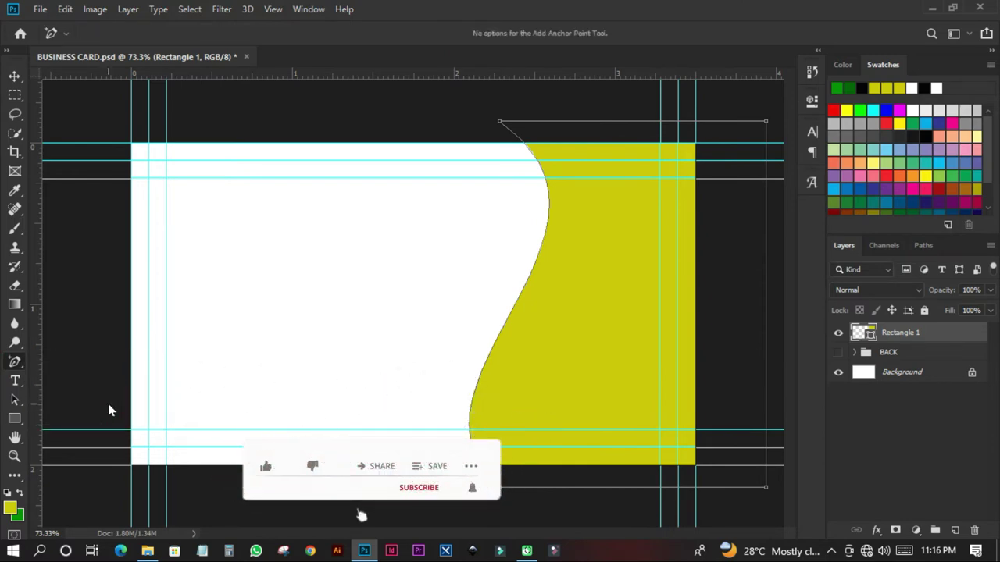
click(513, 312)
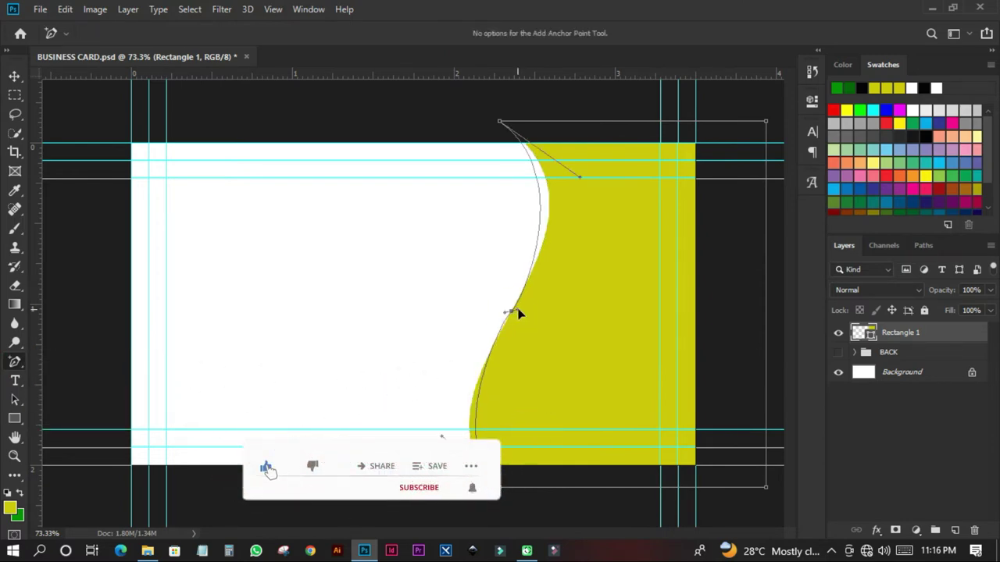
drag(518, 313, 582, 237)
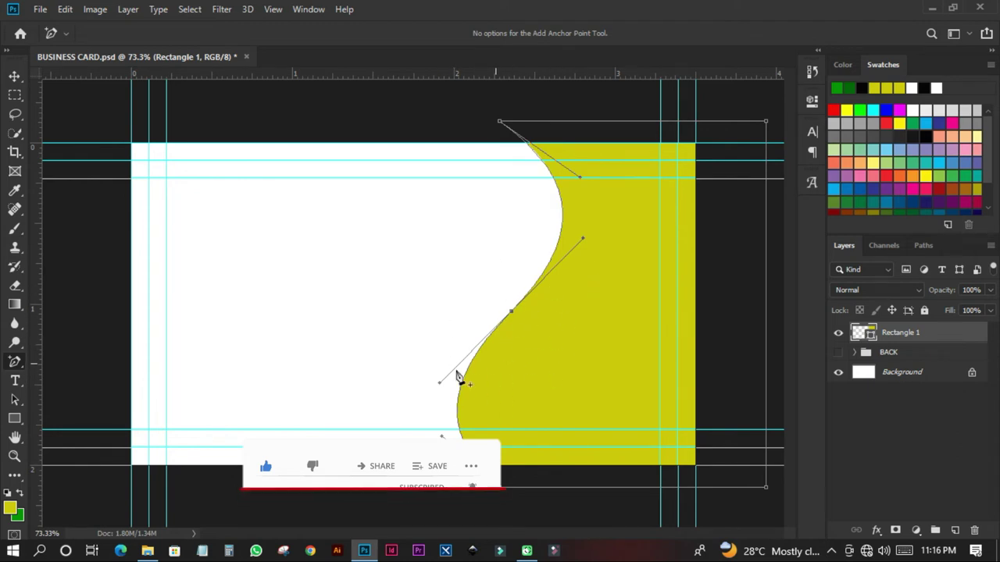
Duplicate the yellow wave, recolour the copy green 009900 and shift it slightly right.
key(v)
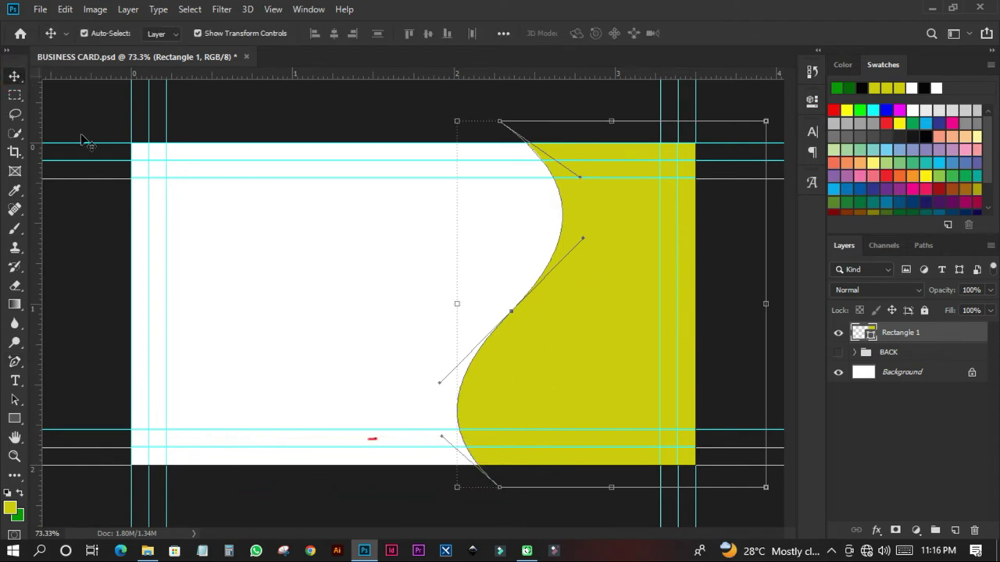
click(419, 112)
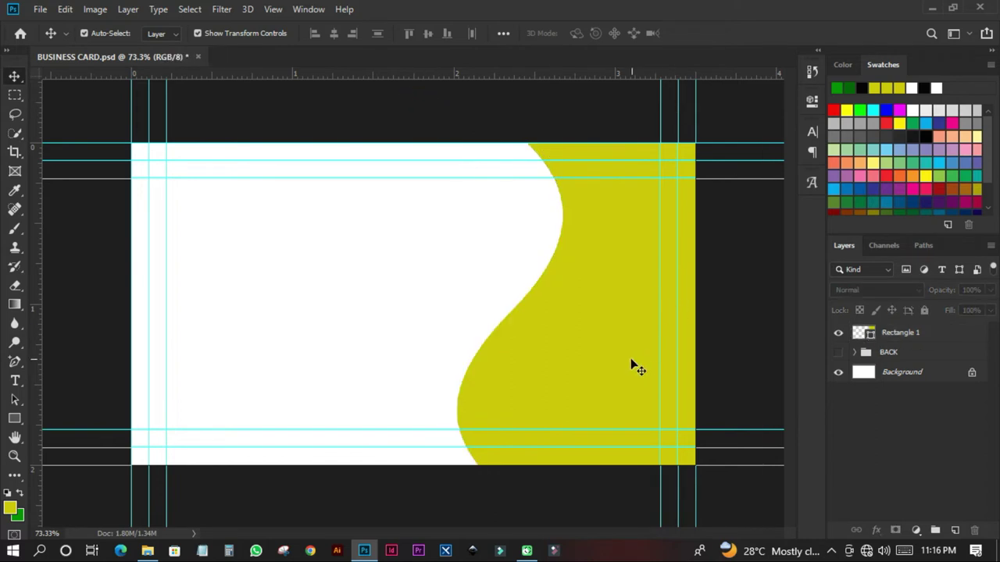
click(626, 356)
key(ctrl+j)
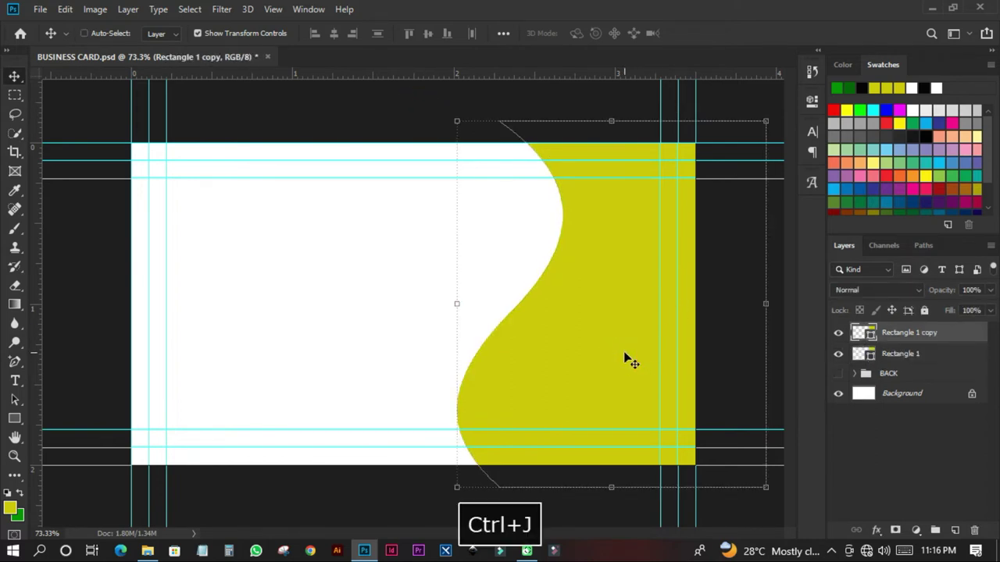
double_click(872, 335)
click(24, 515)
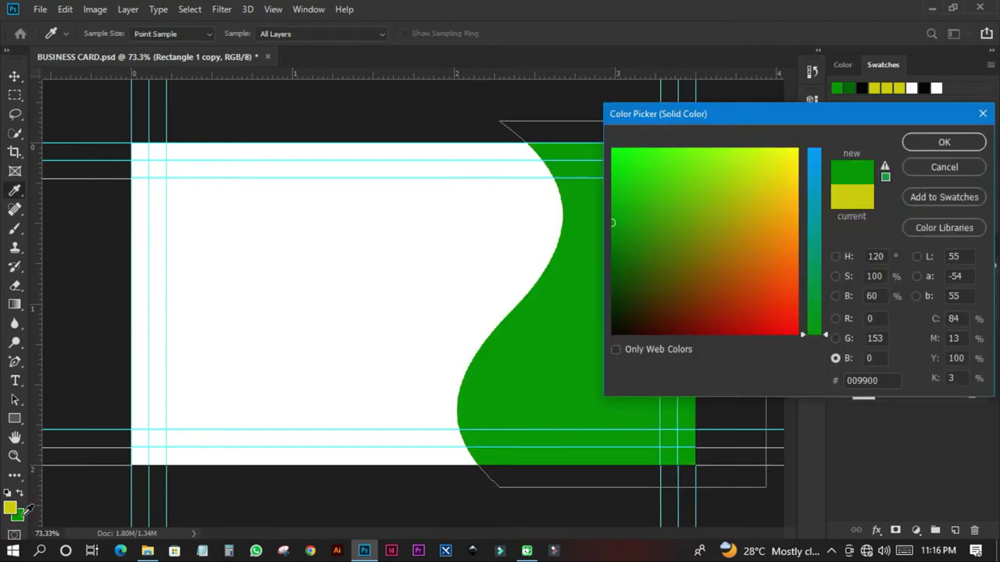
click(939, 141)
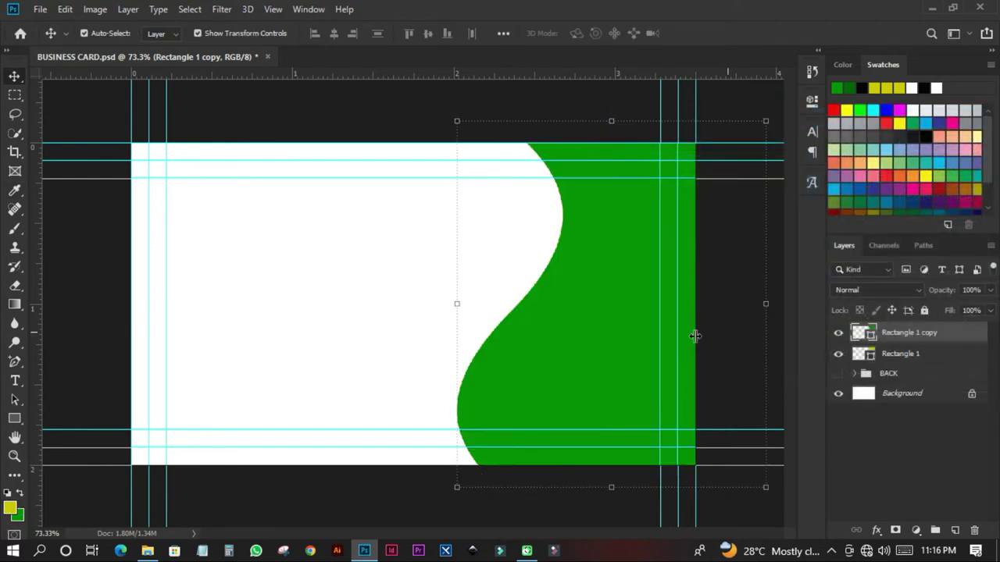
drag(599, 326, 620, 326)
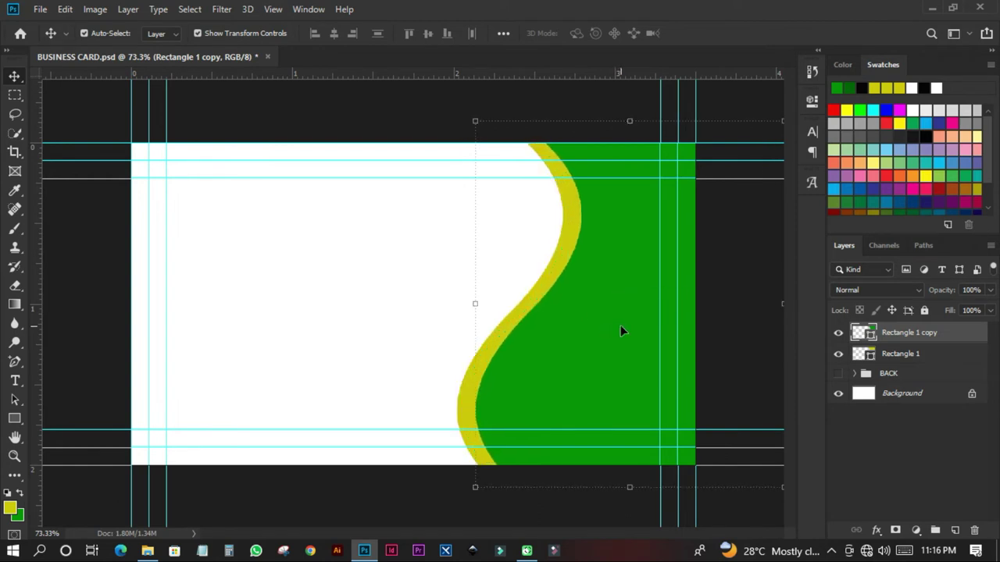
Rotate the original yellow Rectangle 1 about 8.3° so a yellow band shows.
click(890, 354)
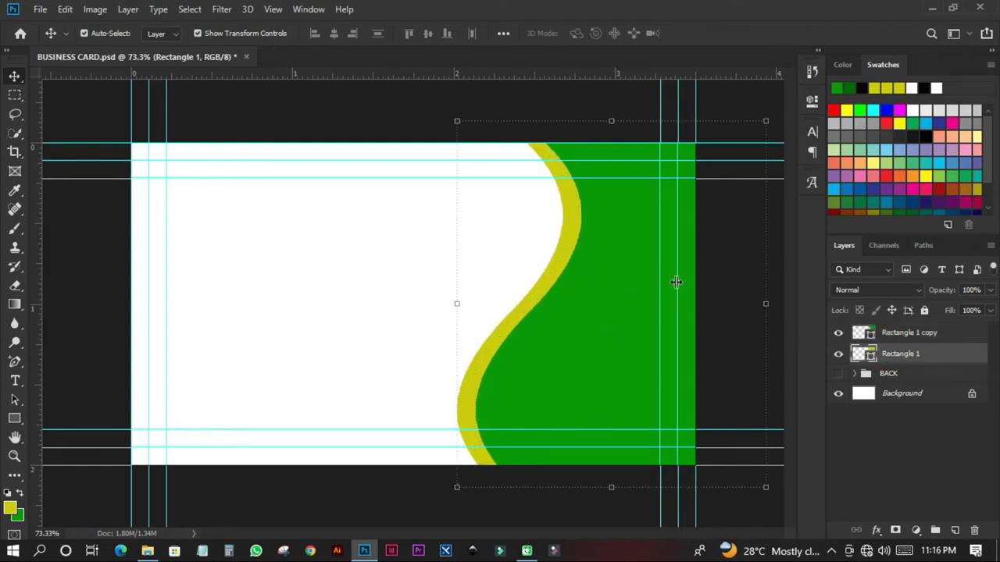
drag(450, 109, 485, 99)
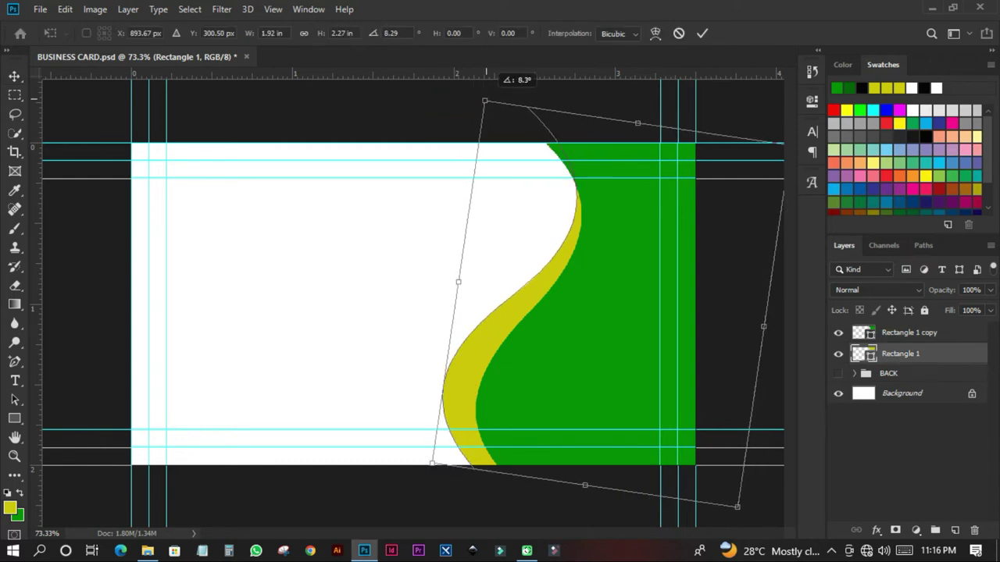
key(space)
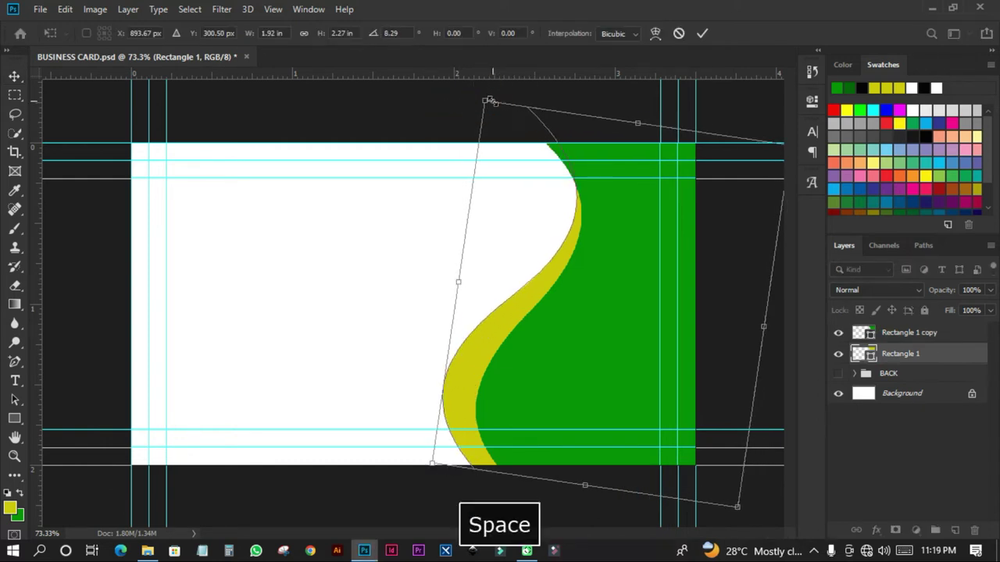
click(702, 35)
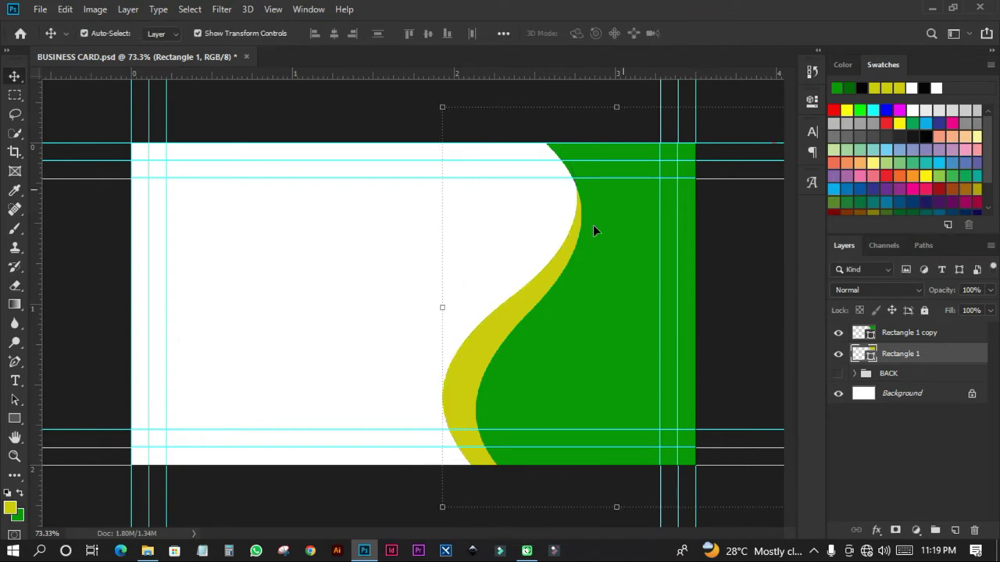
click(888, 375)
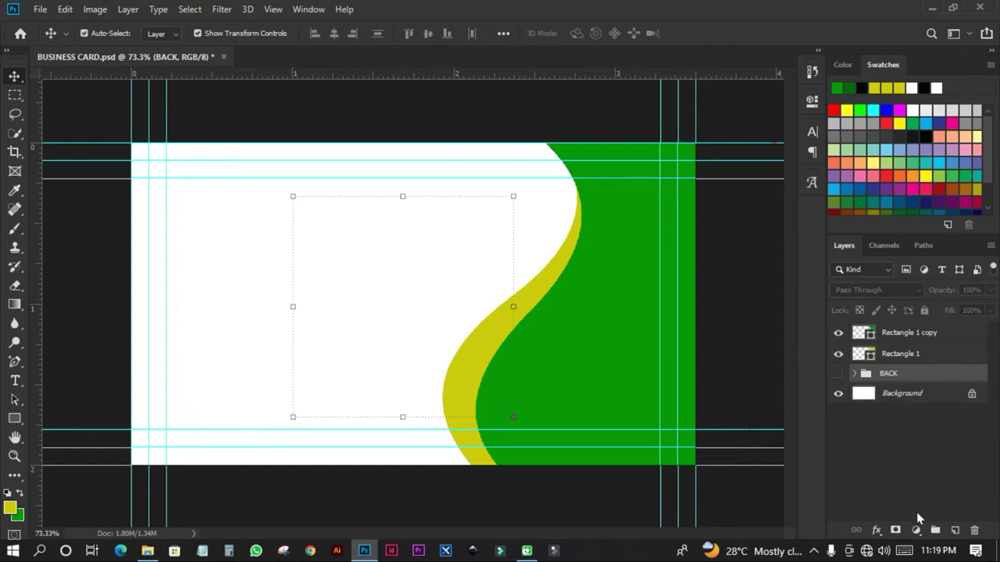
Add a solid green 009900 fill layer sampled from the card.
click(915, 531)
click(894, 269)
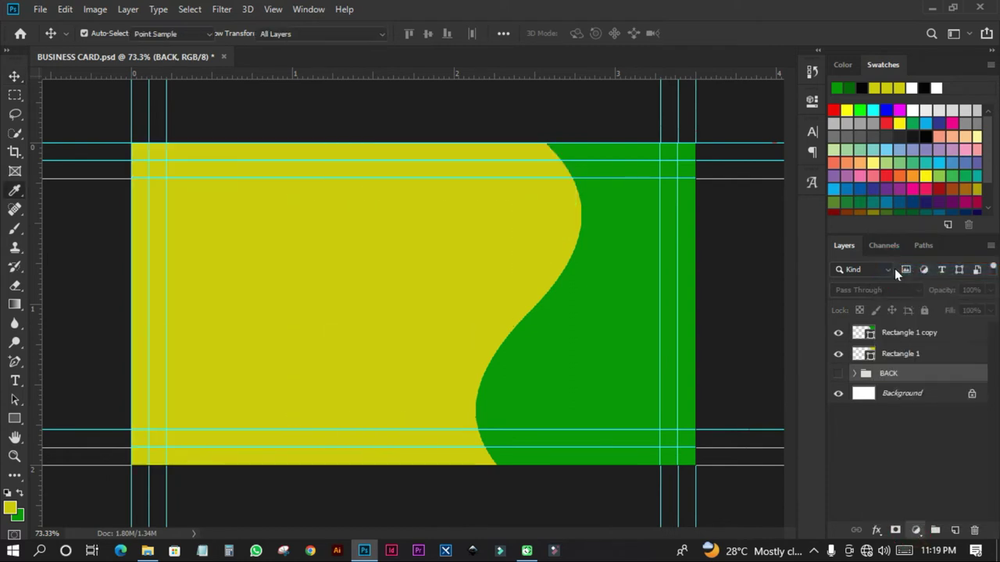
click(590, 314)
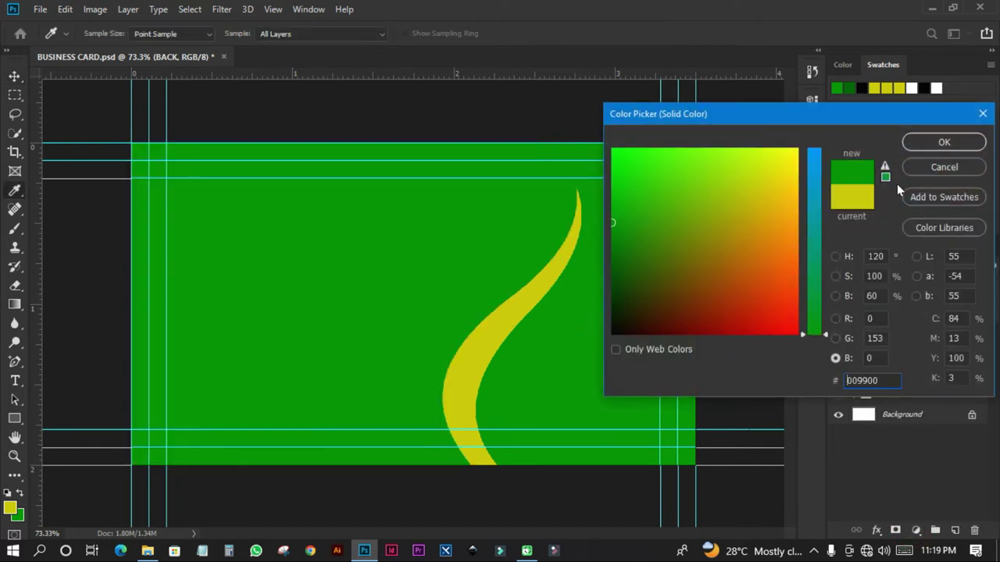
click(921, 146)
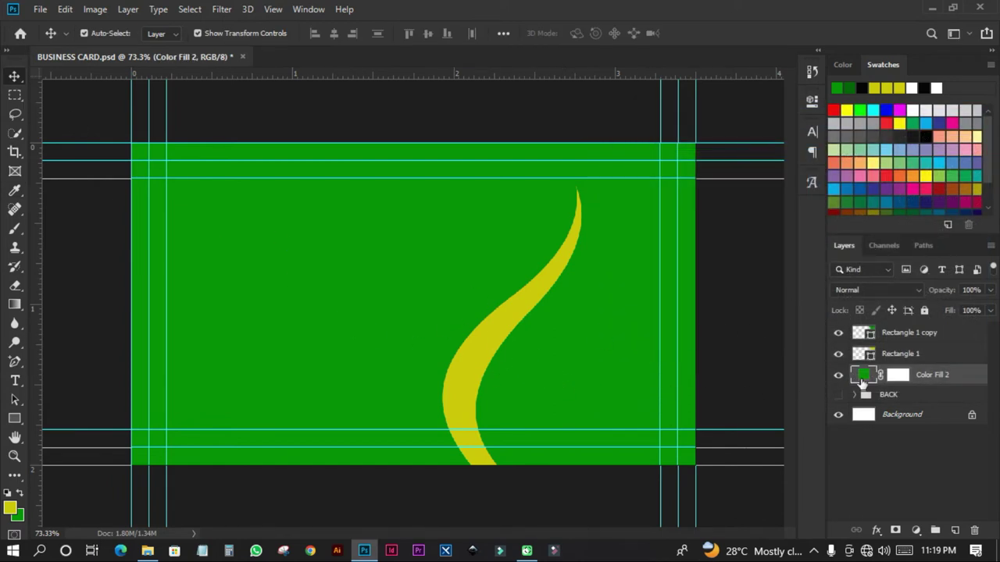
Nudge the yellow wave right and group both wave rectangles as Group 1.
click(474, 349)
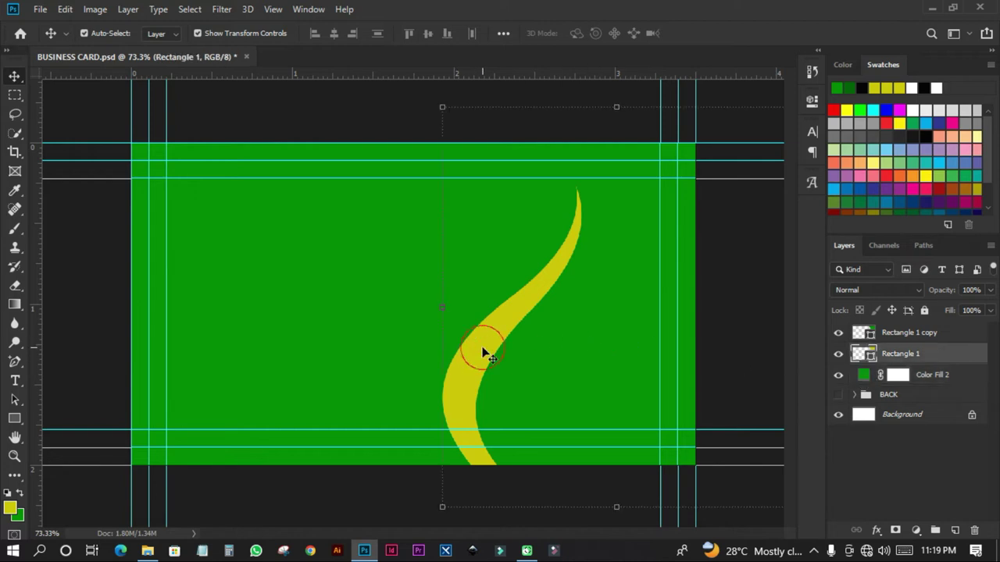
mouse_move(477, 348)
mouse_down()
mouse_move(488, 352)
mouse_move(485, 338)
mouse_up()
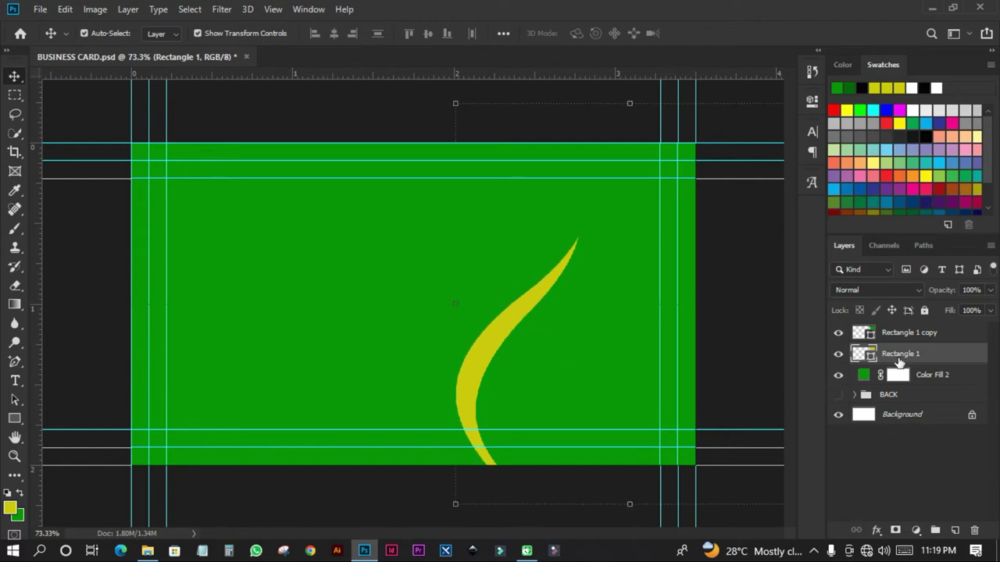
shift+click(902, 333)
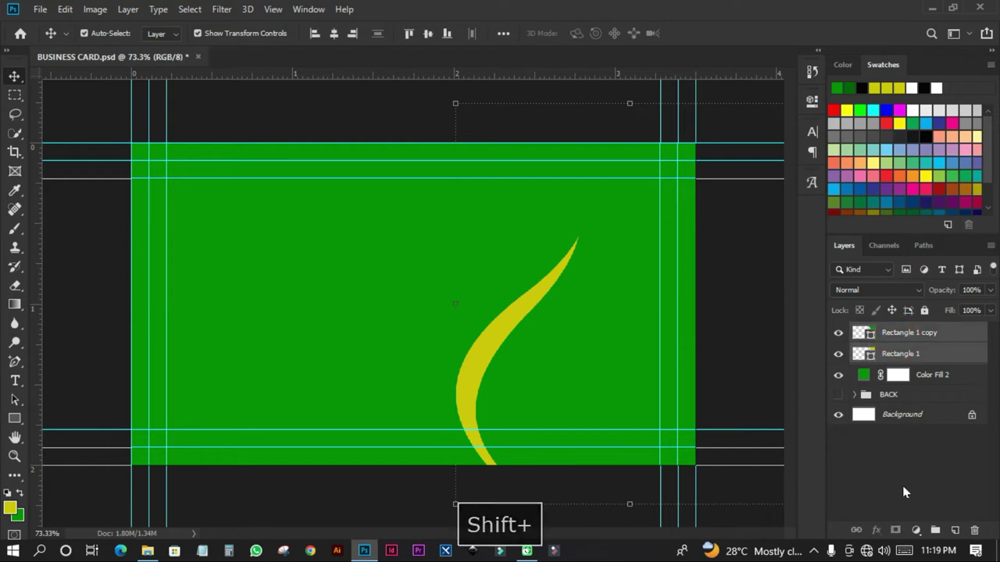
click(935, 530)
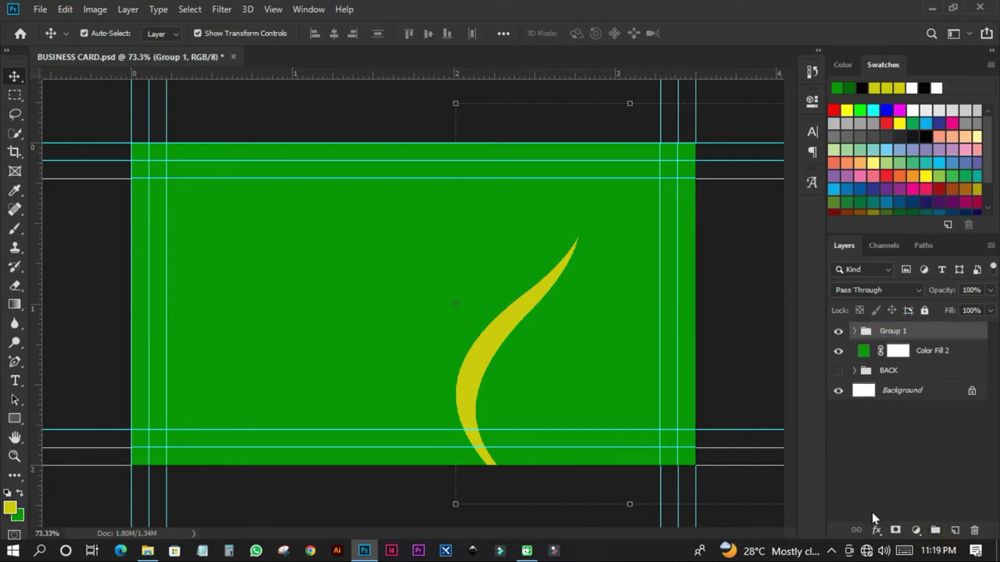
click(874, 532)
Give Group 1 a hard-edged Drop Shadow, Size 0, angled about -58° left of the yellow wave.
click(891, 511)
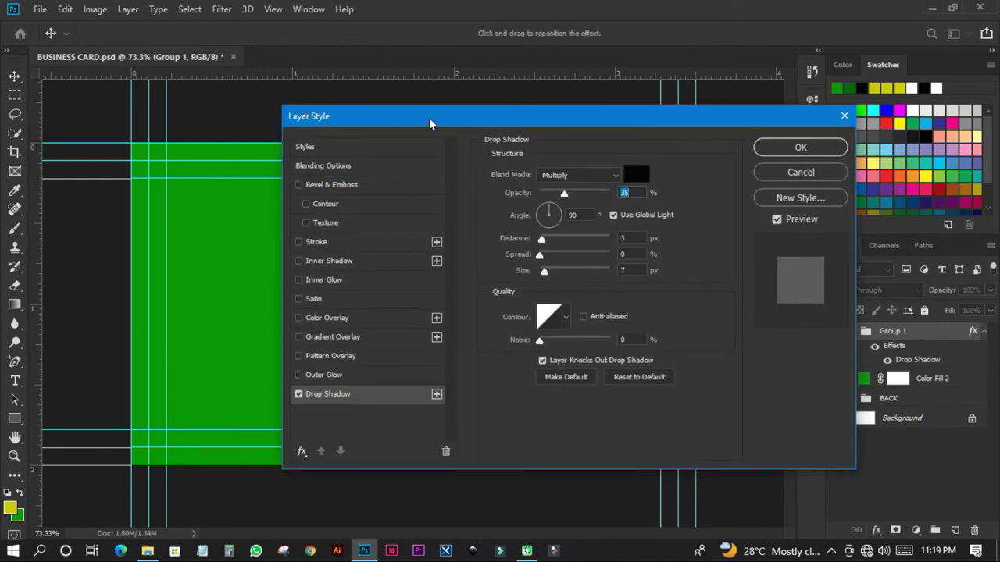
drag(436, 119, 814, 125)
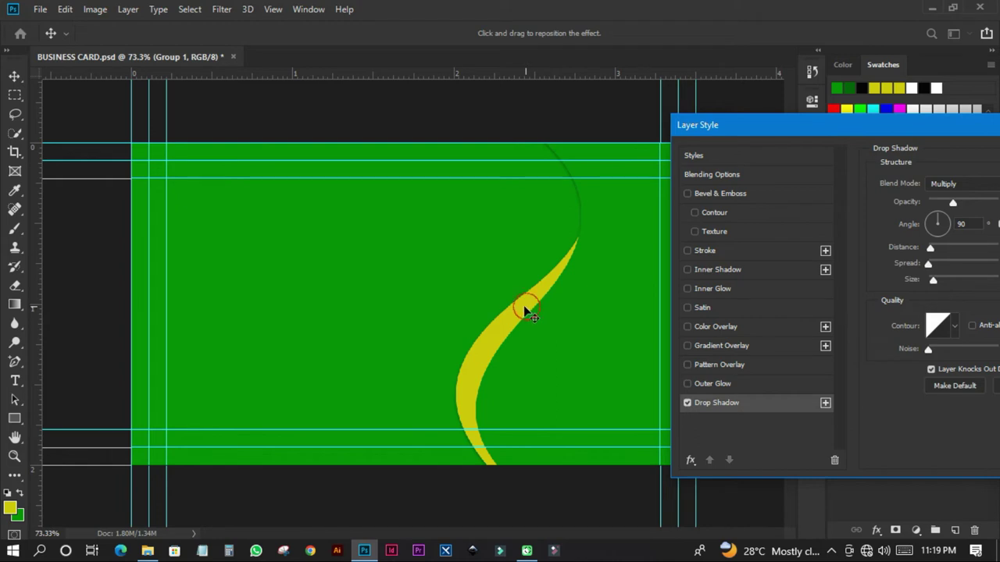
drag(527, 308, 516, 308)
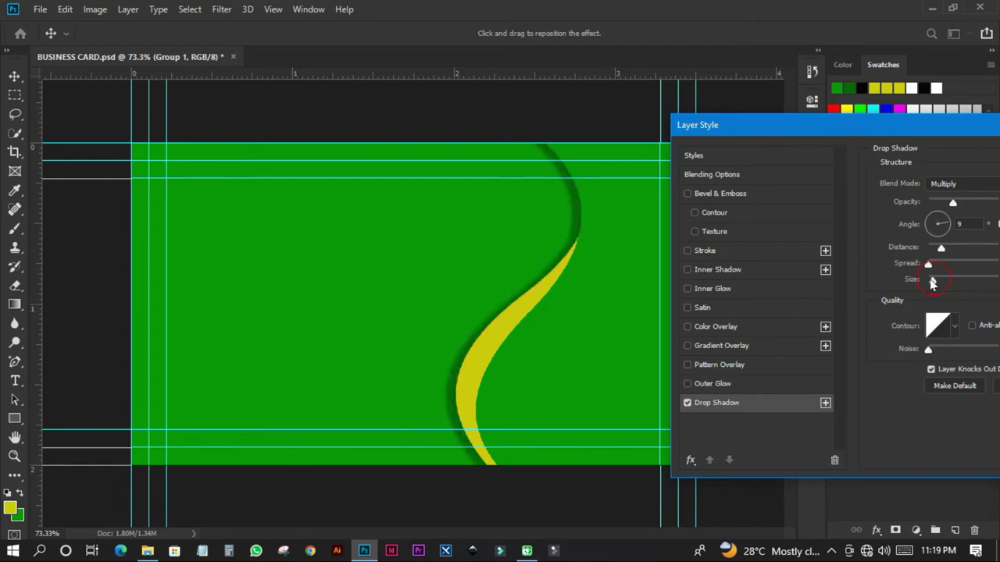
drag(932, 283, 911, 286)
drag(940, 249, 940, 249)
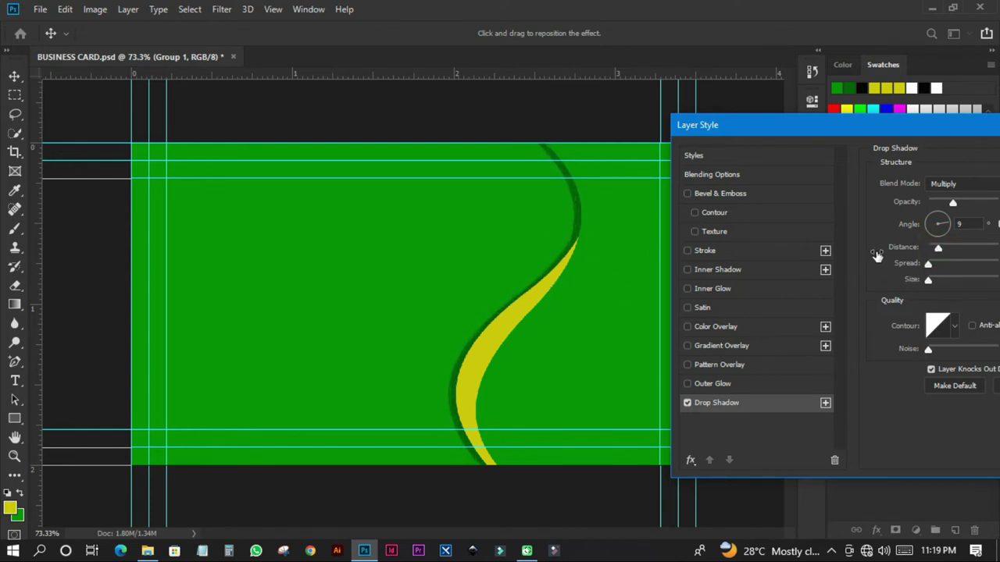
drag(589, 233, 590, 219)
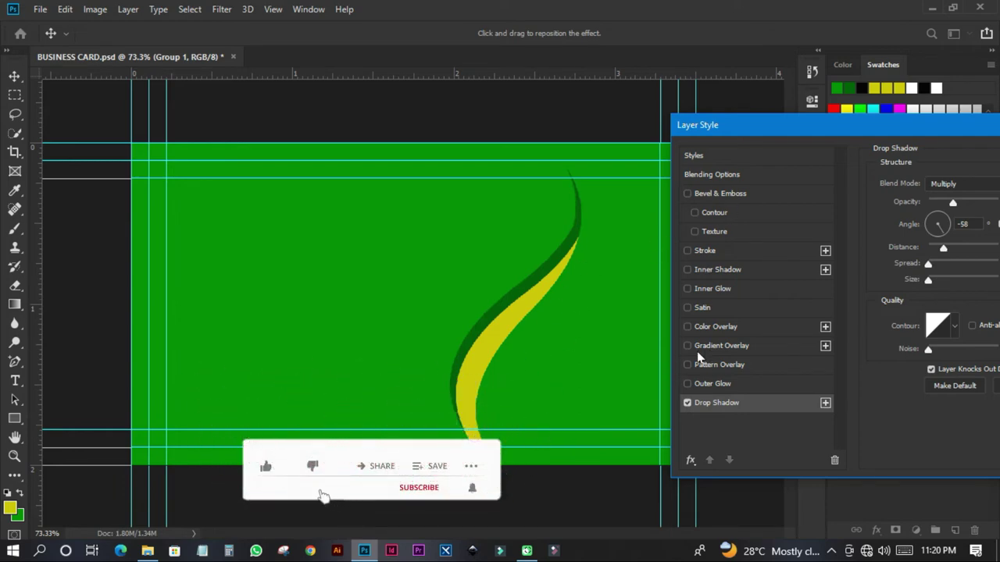
drag(802, 147, 438, 168)
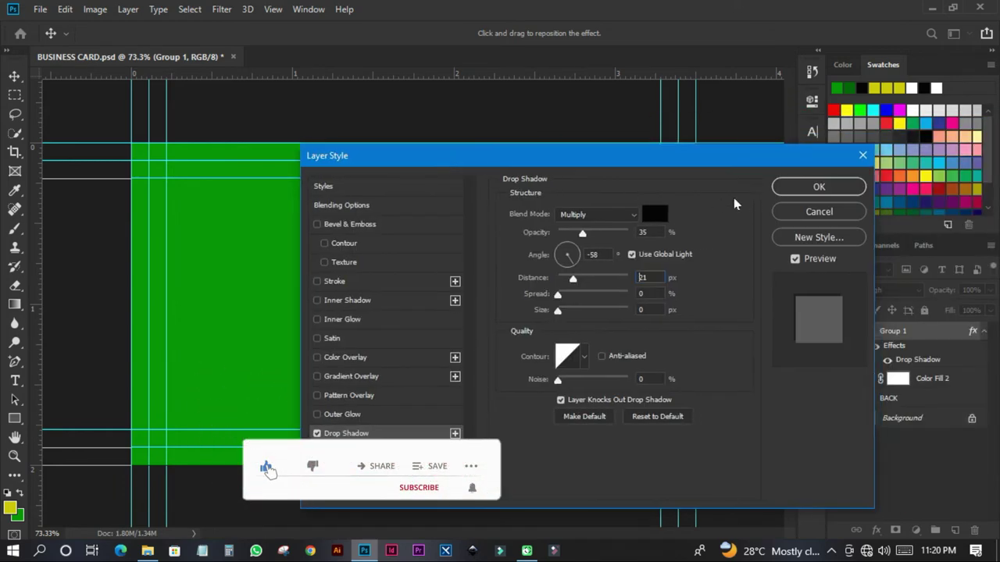
click(786, 195)
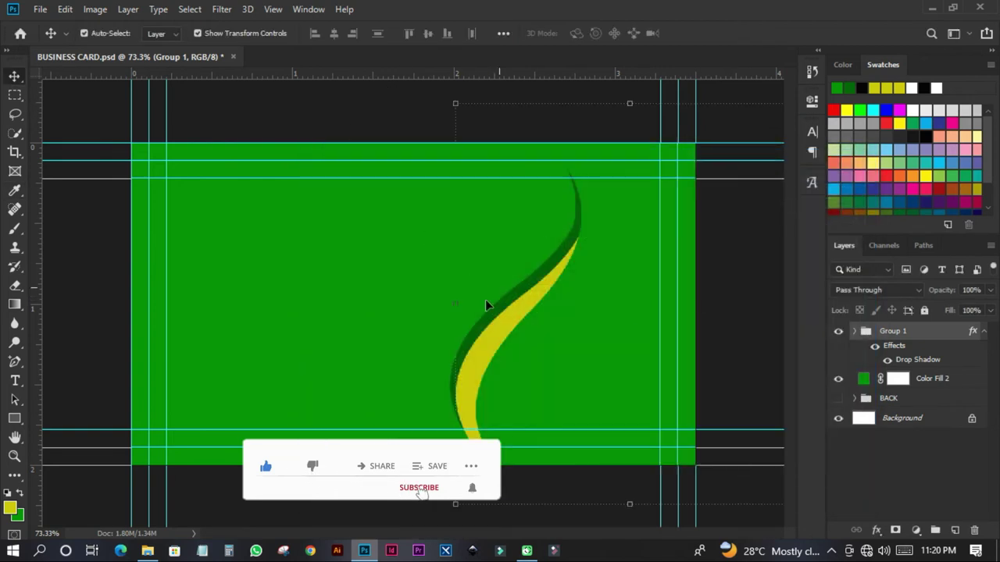
click(341, 107)
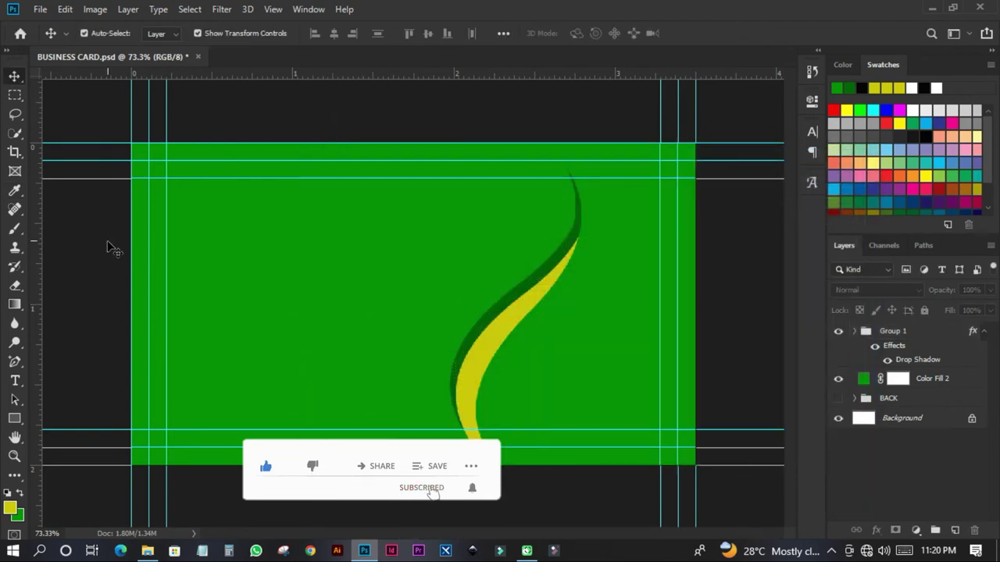
click(41, 10)
Place Embedded the BUSINESS icon artwork from Desktop > BUSINESS CARD DESIGN onto the card.
click(71, 297)
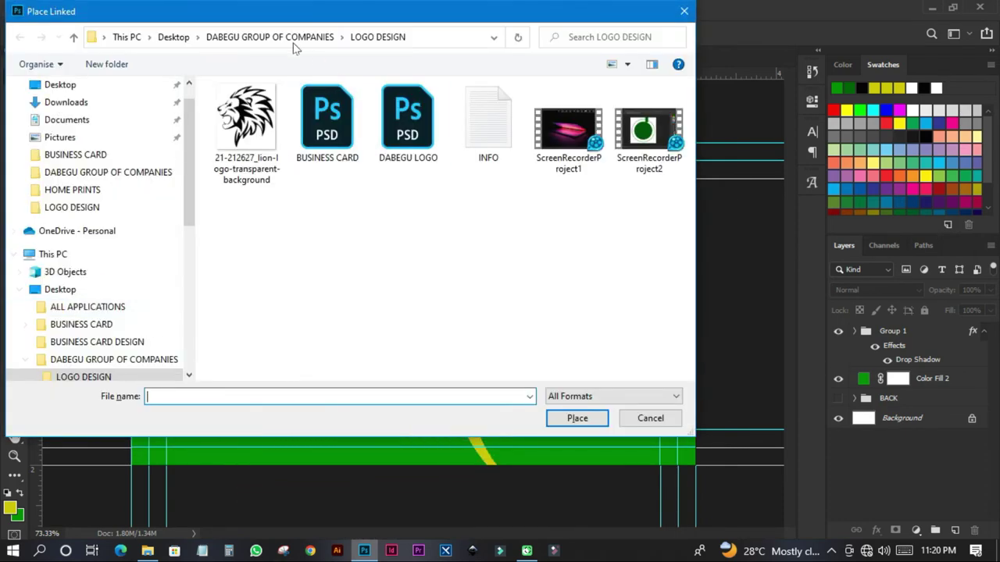
click(290, 37)
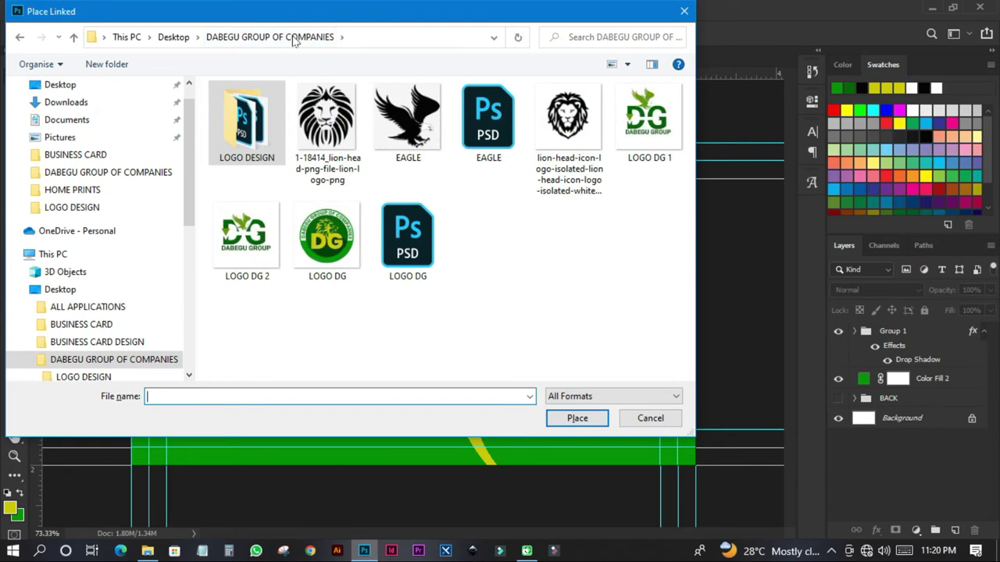
double_click(258, 141)
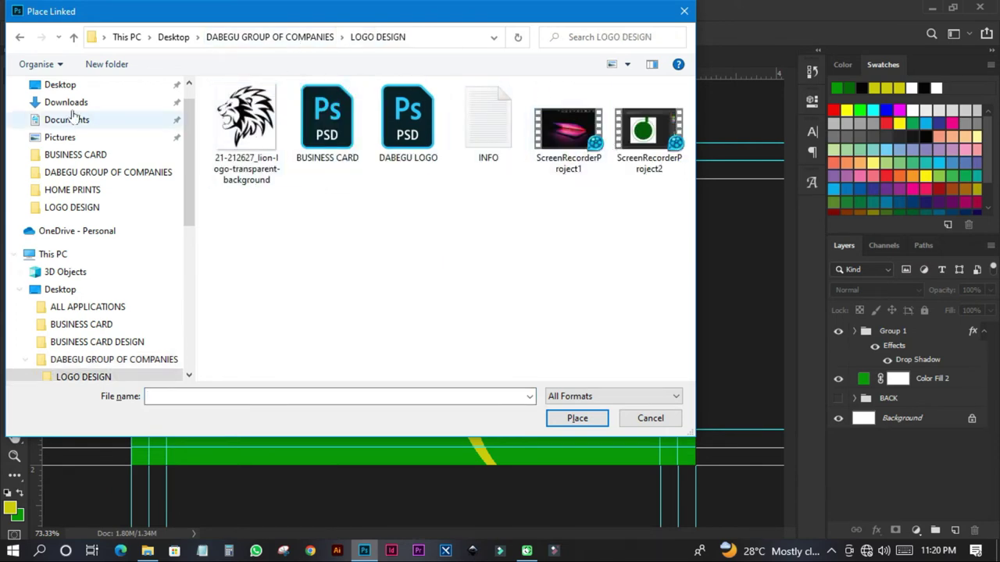
click(58, 86)
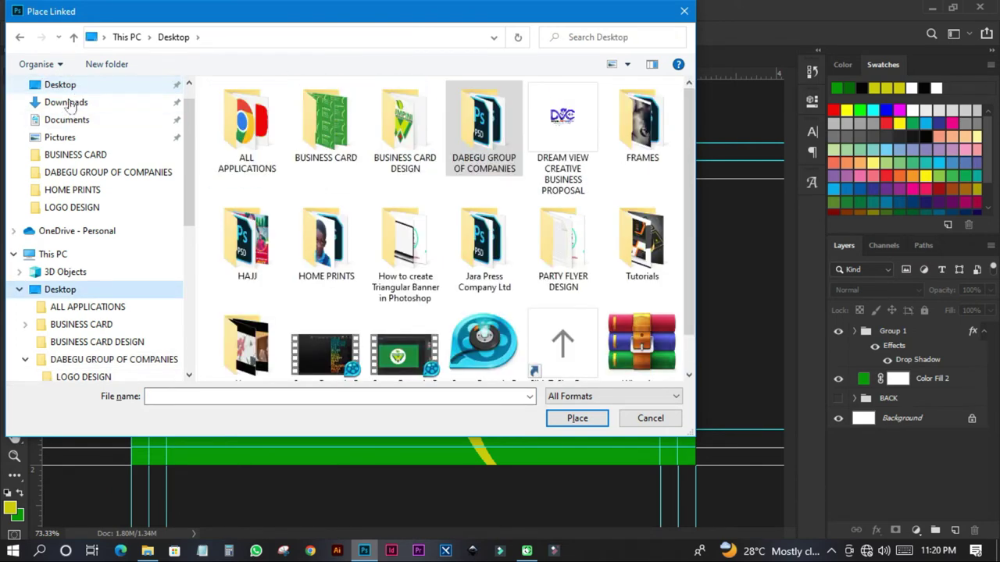
click(324, 143)
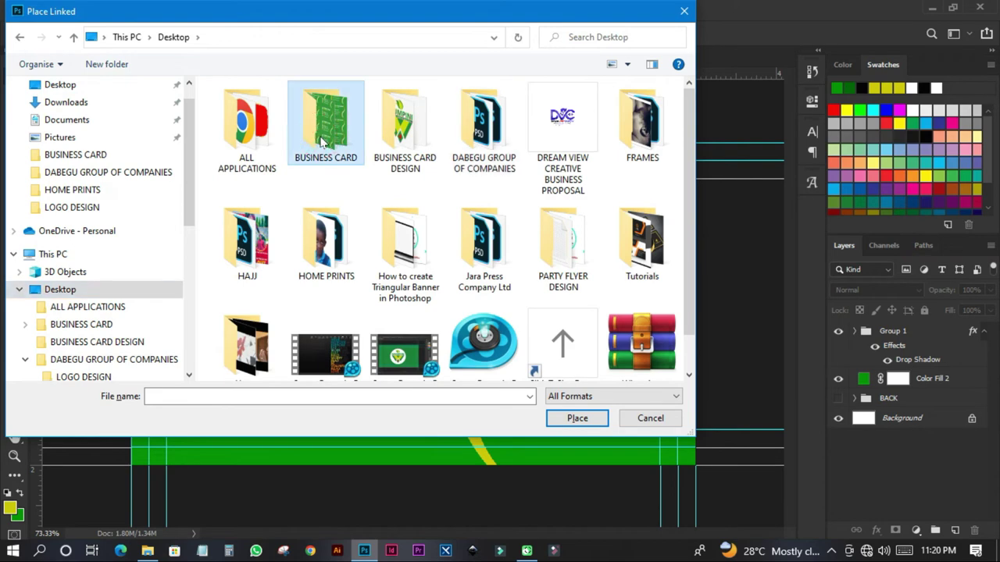
double_click(414, 139)
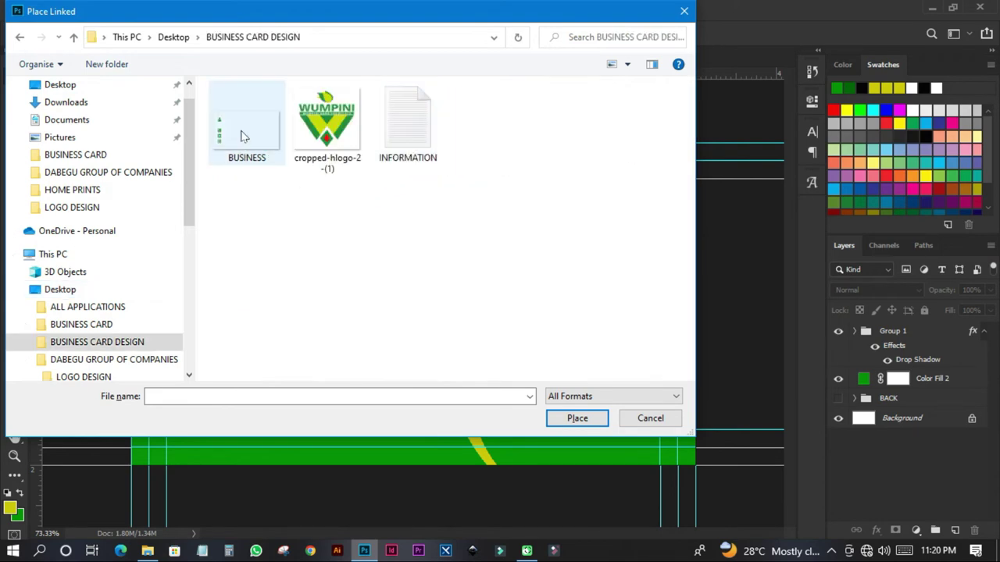
double_click(243, 134)
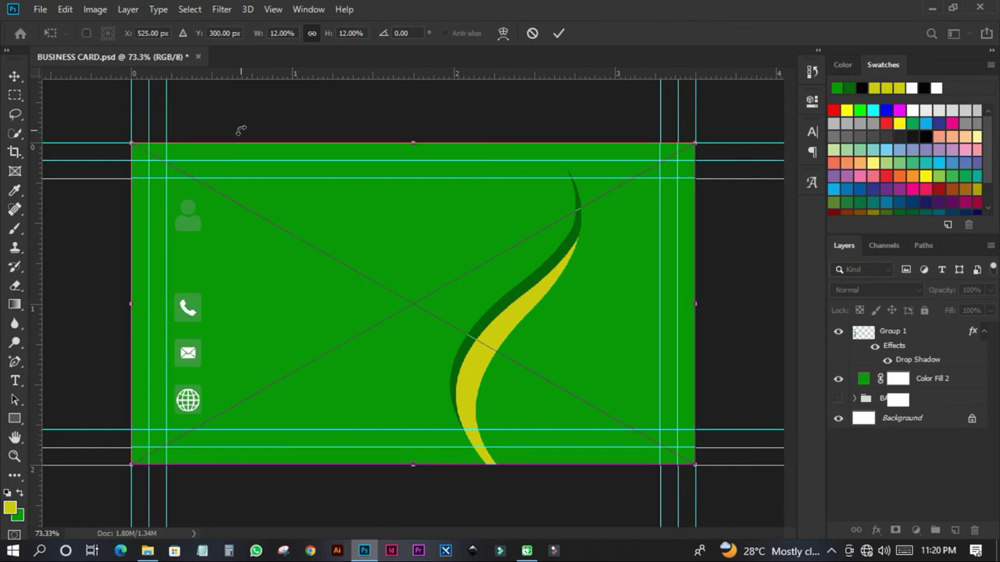
click(559, 33)
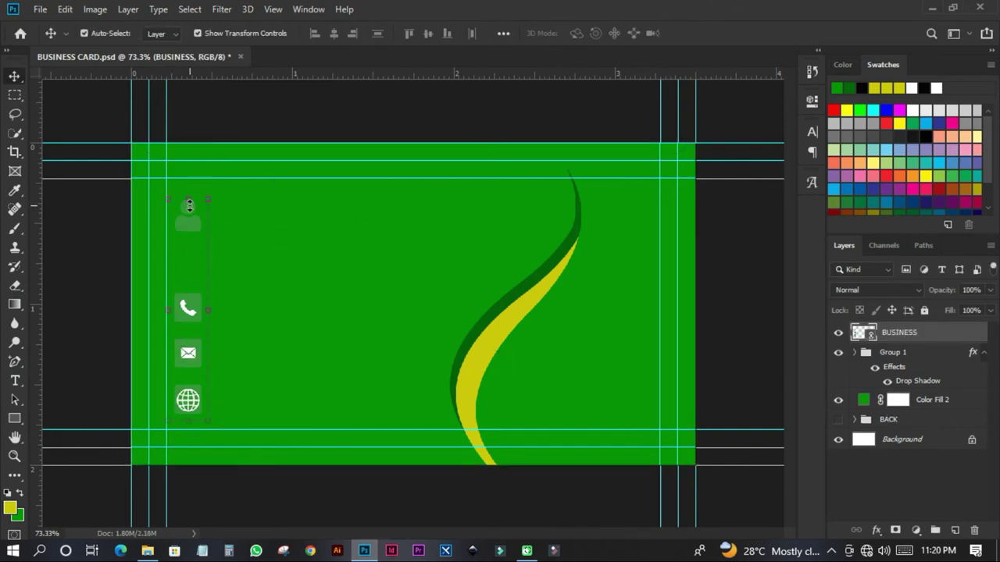
Draw a tall yellow rectangle over the icon column and place Rectangle 2 beneath the icons.
click(15, 419)
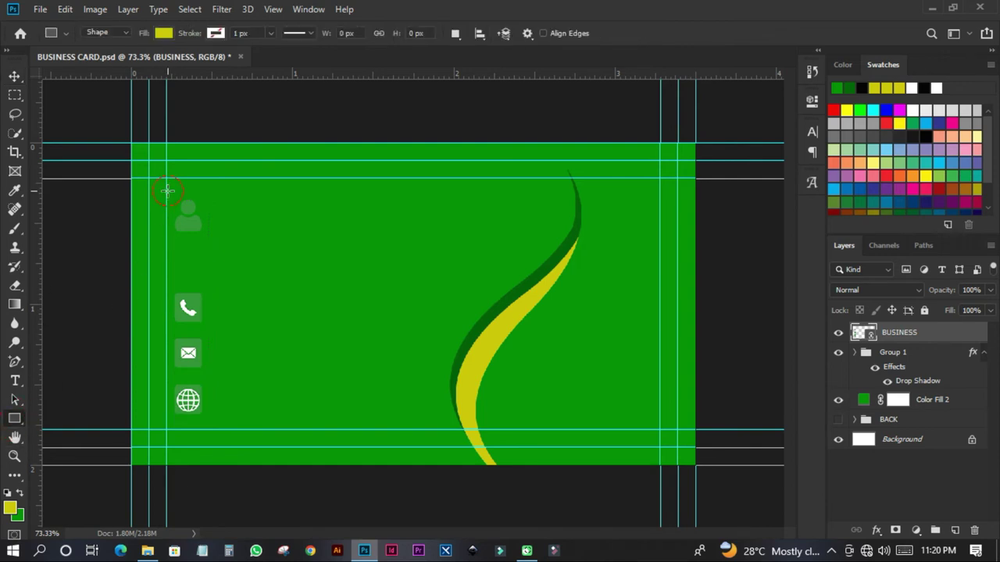
drag(167, 190, 207, 421)
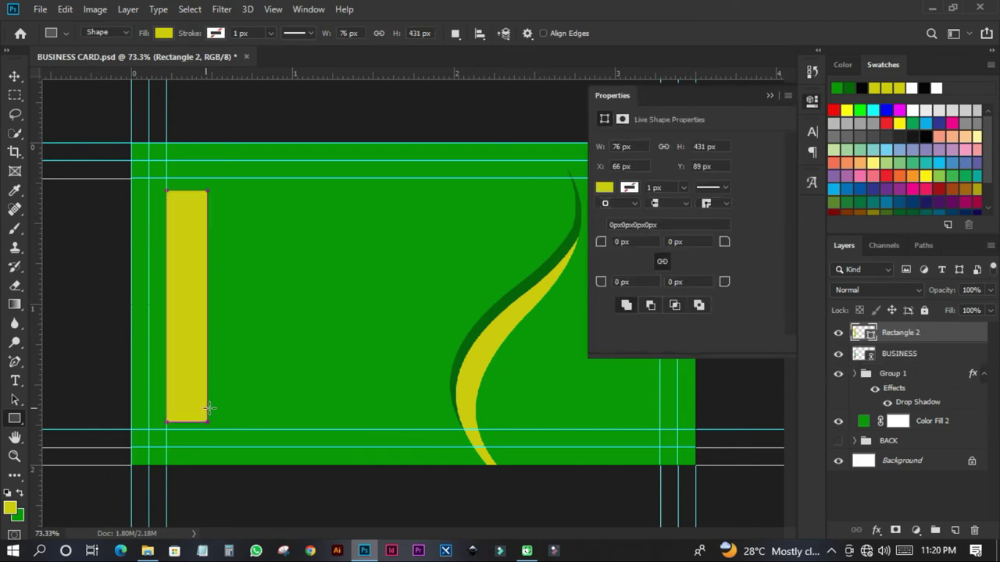
drag(900, 332, 908, 367)
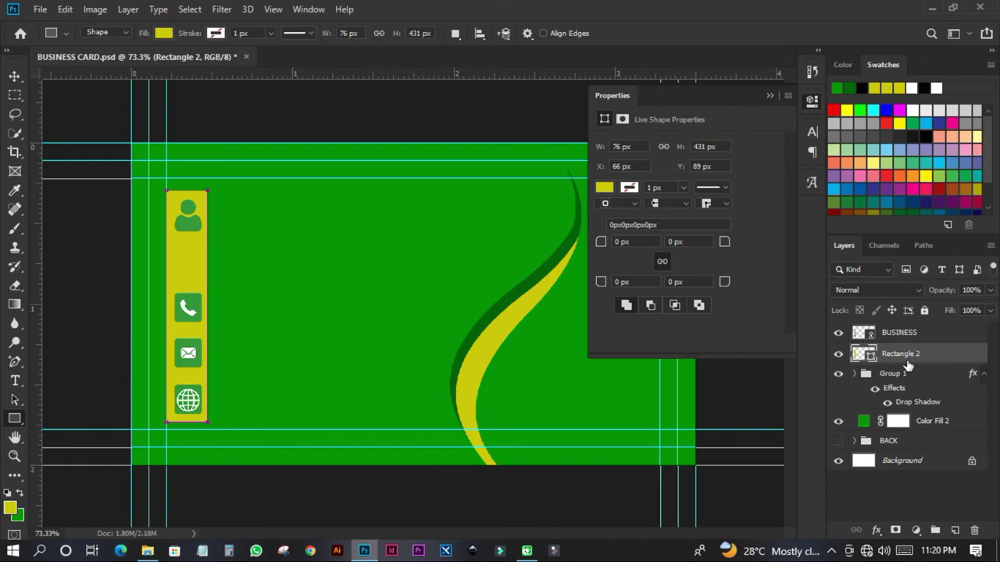
Round the yellow strip's corners to 15 px and narrow it to 66 by 431 px.
click(16, 76)
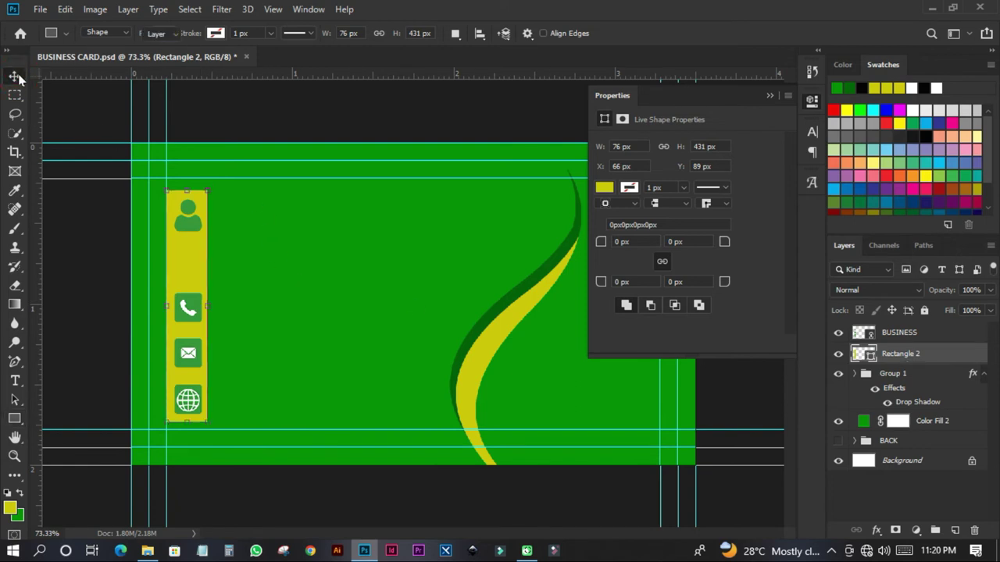
drag(600, 245, 614, 244)
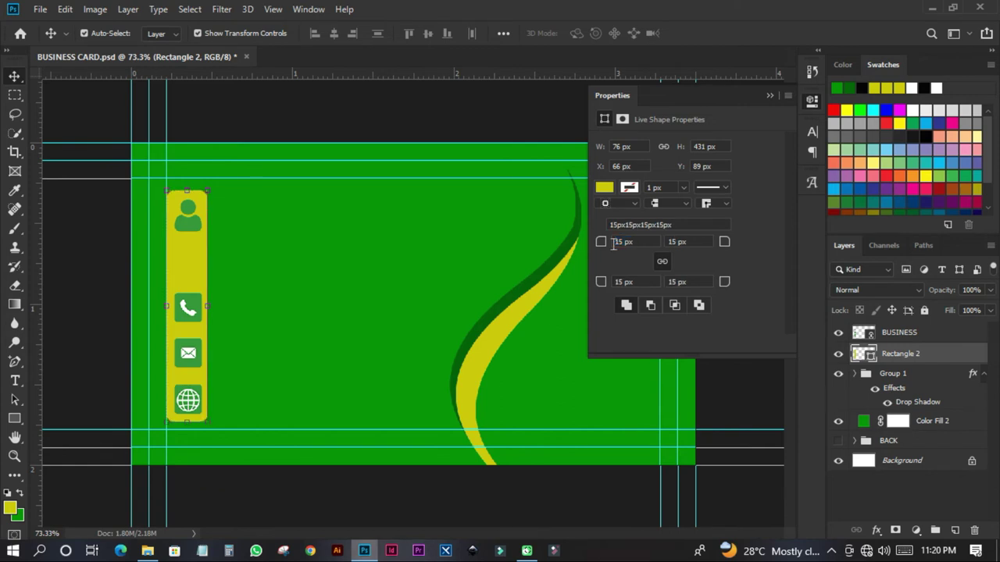
scroll(172, 316, up, 6)
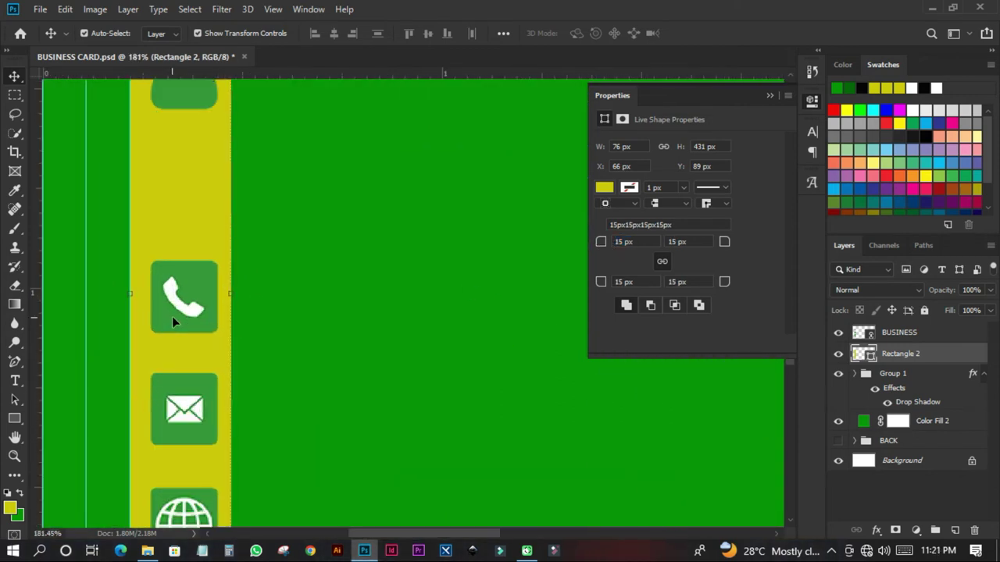
drag(256, 291, 236, 290)
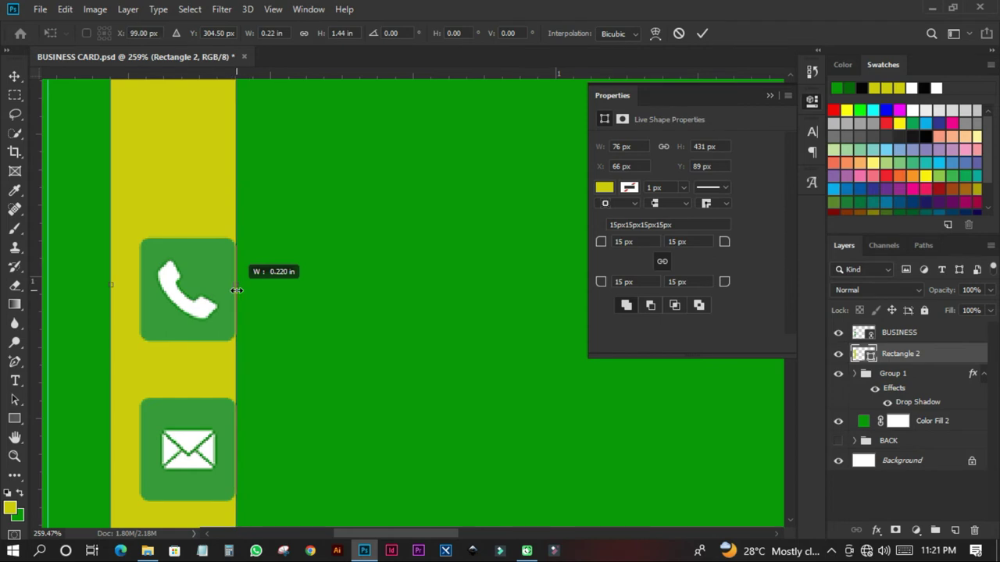
click(706, 34)
scroll(270, 311, down, 5)
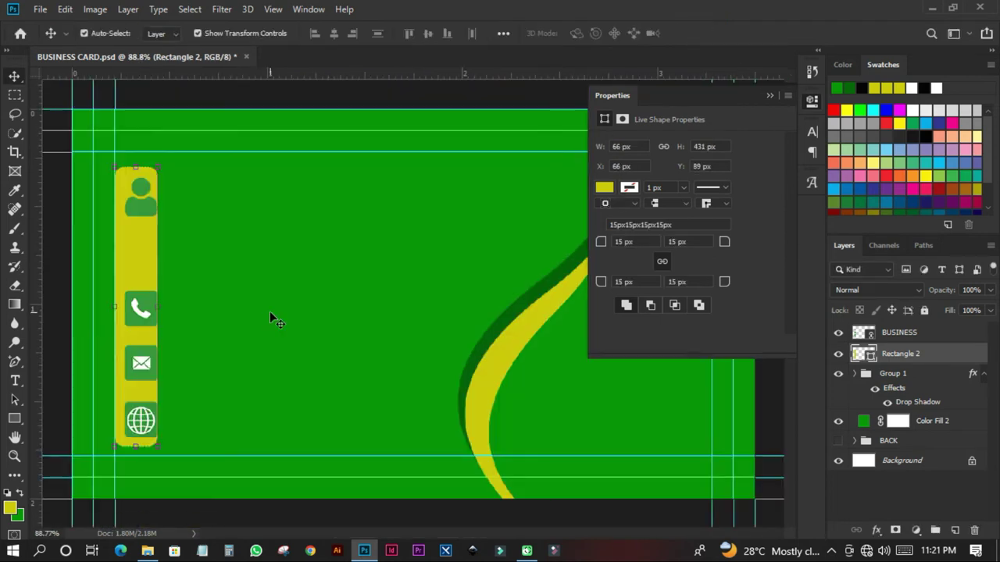
scroll(269, 318, down, 2)
click(136, 296)
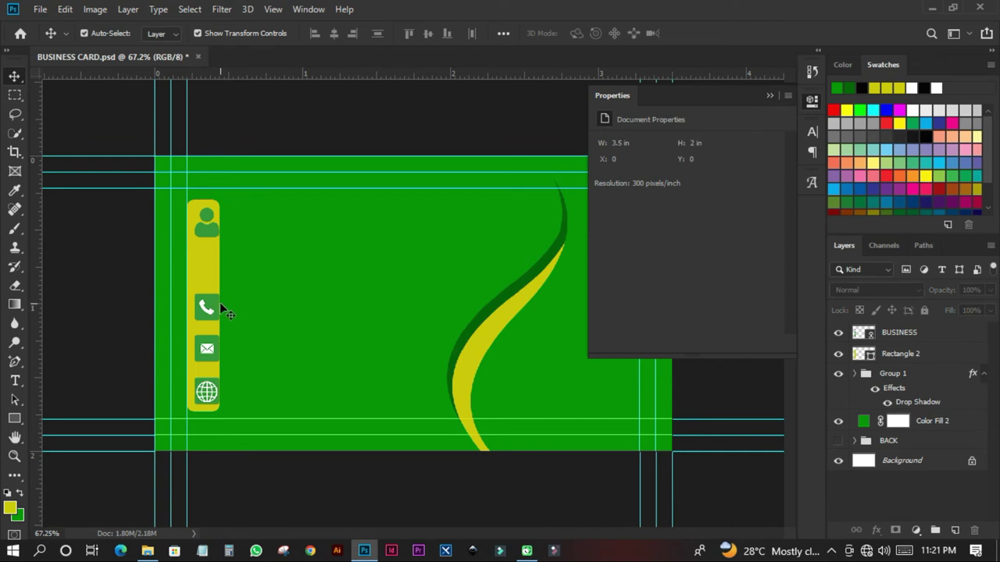
Nudge the icons left and change the strip's fill to off-white fcf8ff.
drag(214, 304, 207, 308)
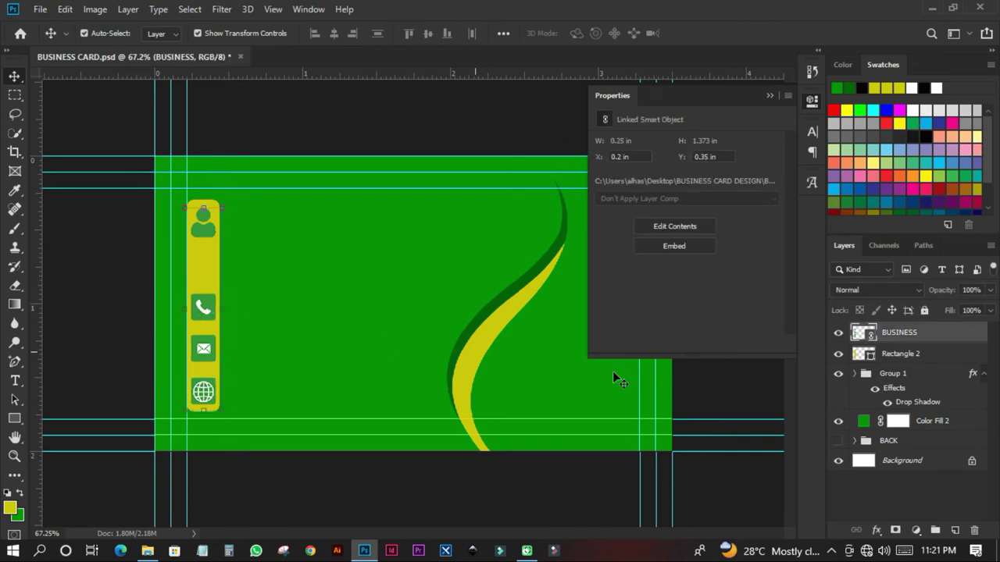
double_click(868, 358)
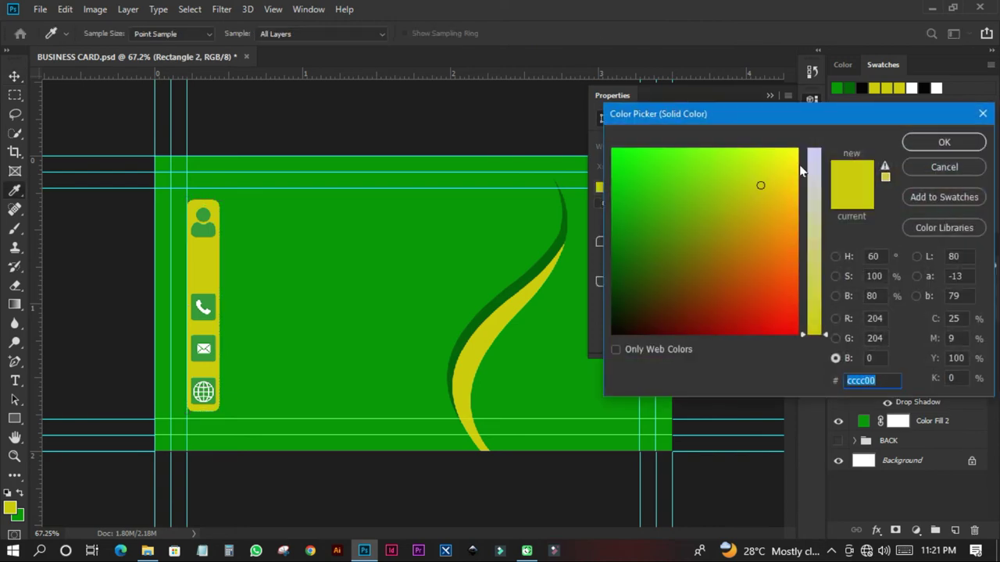
mouse_move(799, 165)
mouse_down()
mouse_move(824, 135)
mouse_move(799, 147)
mouse_move(820, 145)
mouse_up()
click(912, 143)
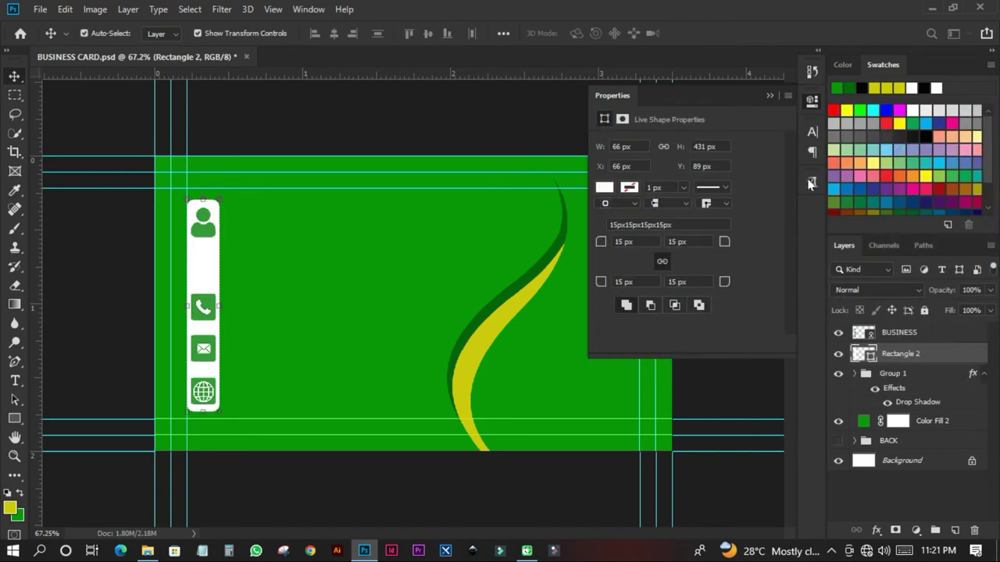
click(493, 125)
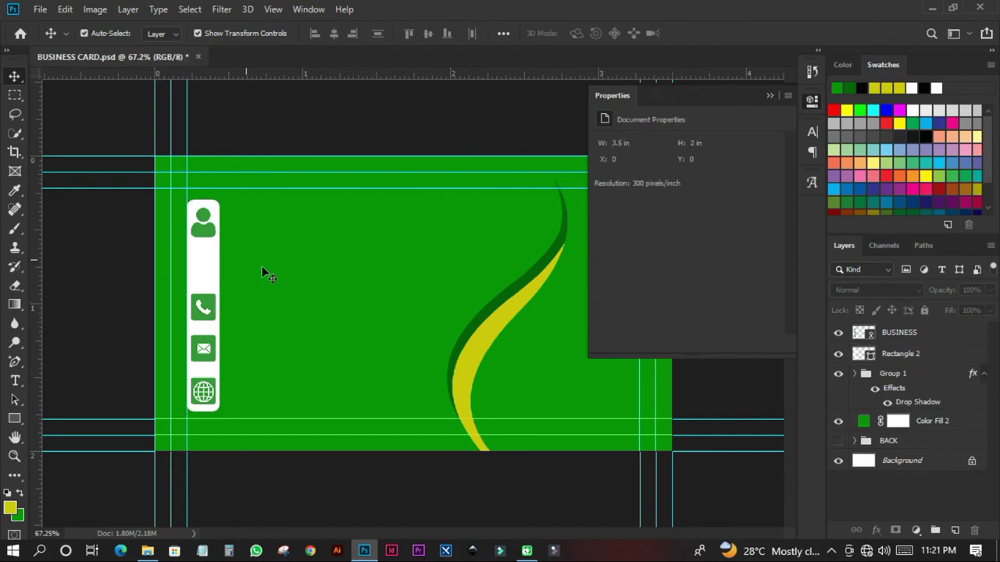
Lower Rectangle 2's layer opacity to about 86%.
click(212, 269)
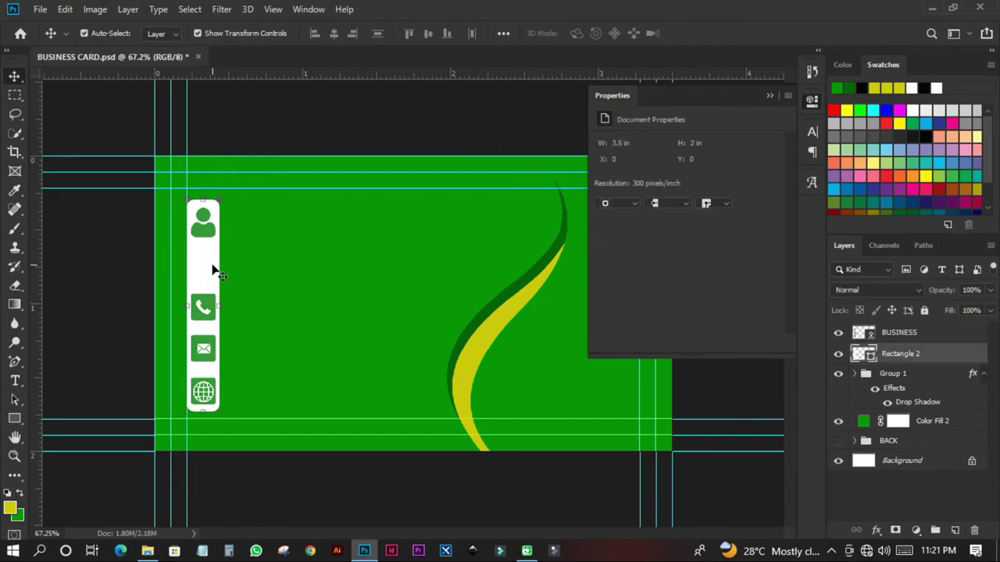
click(990, 291)
drag(981, 309, 981, 310)
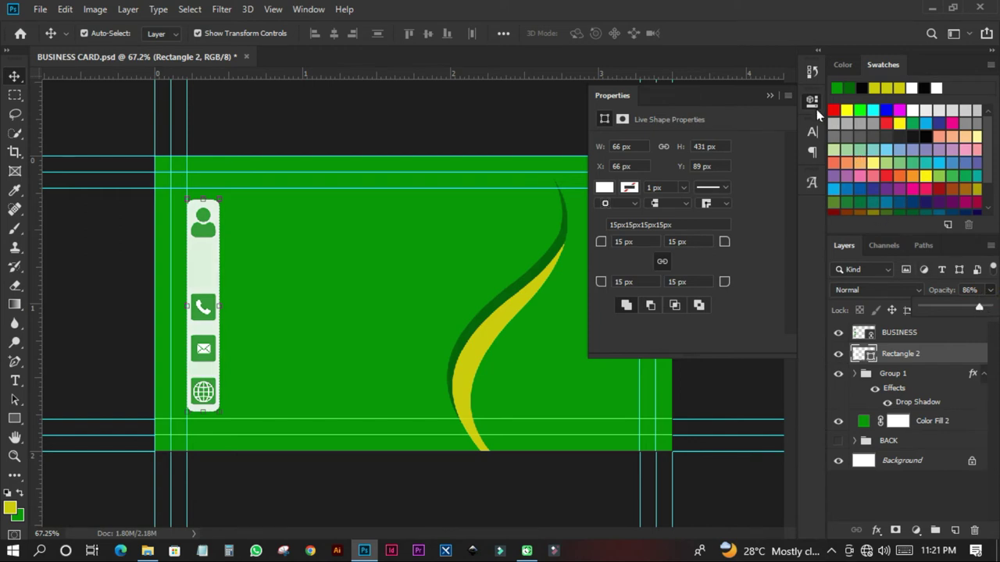
click(816, 110)
click(524, 112)
scroll(430, 282, up, 3)
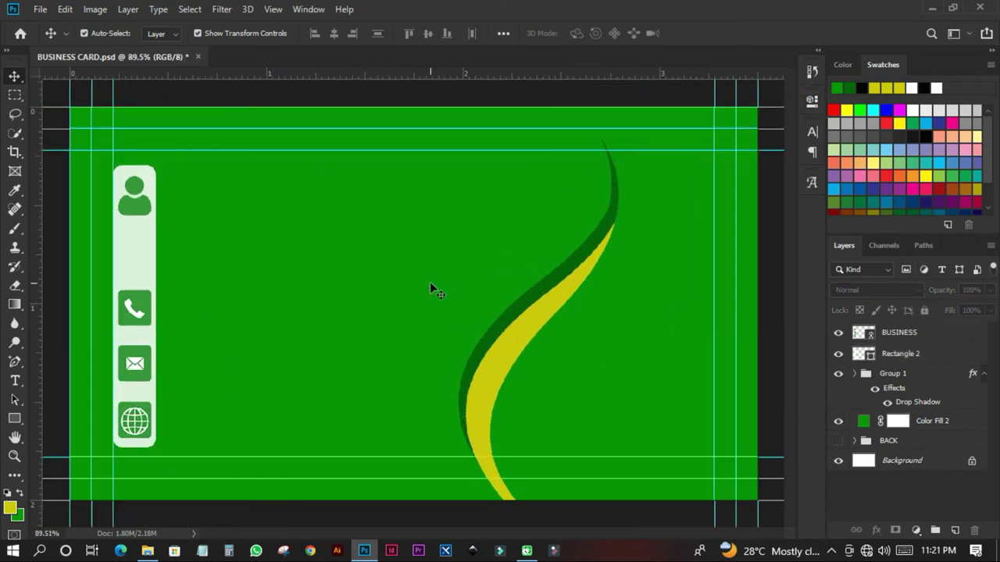
scroll(430, 283, down, 3)
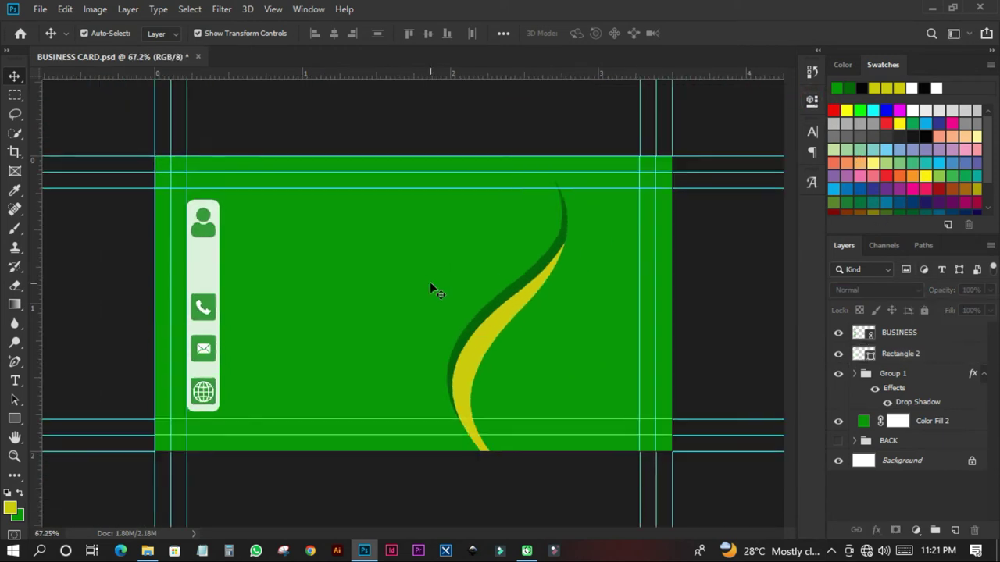
Copy the name from the first line of the INFORMATION file, then return to the business card.
click(153, 553)
double_click(330, 185)
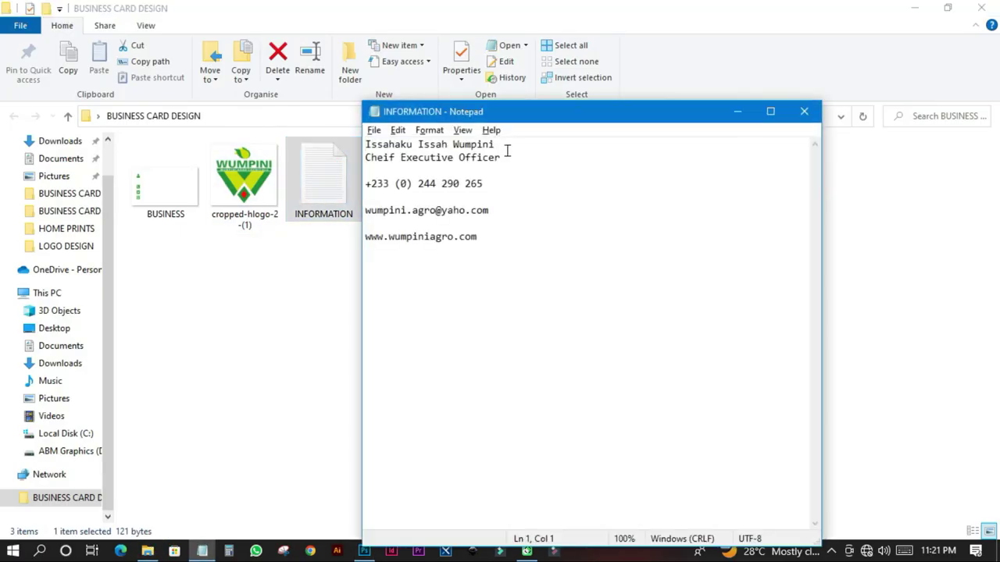
drag(504, 145, 360, 148)
right_click(385, 144)
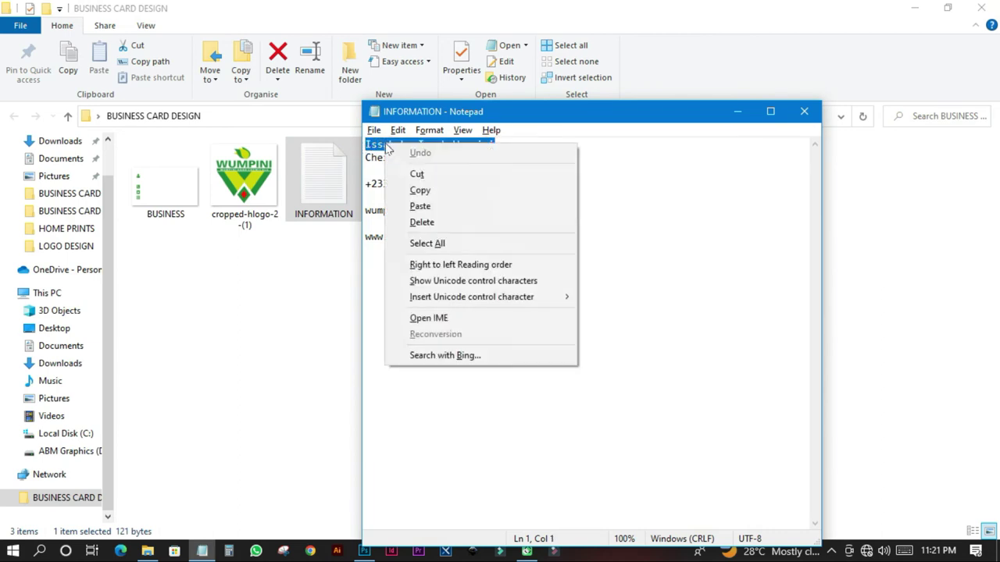
click(424, 191)
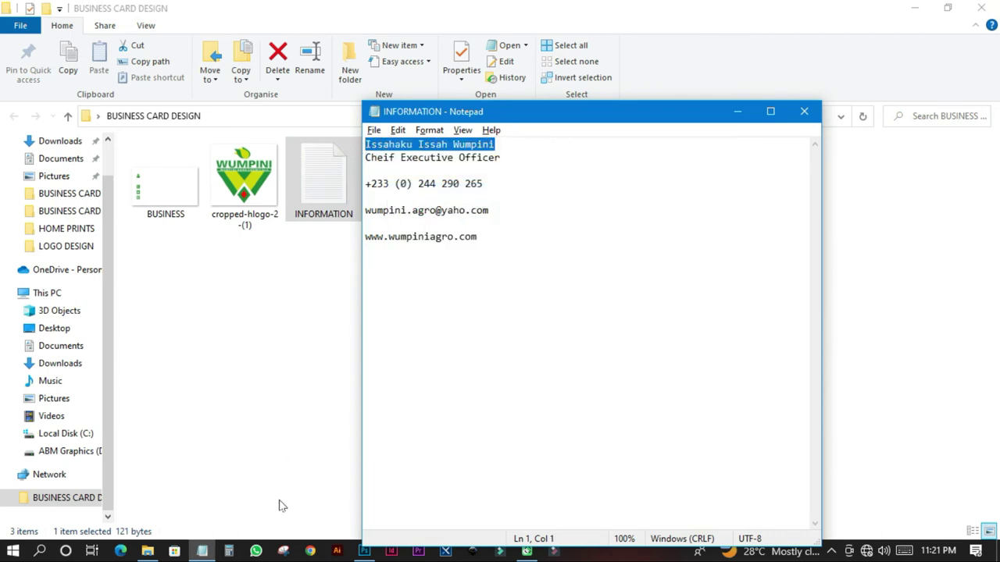
click(364, 551)
key(space)
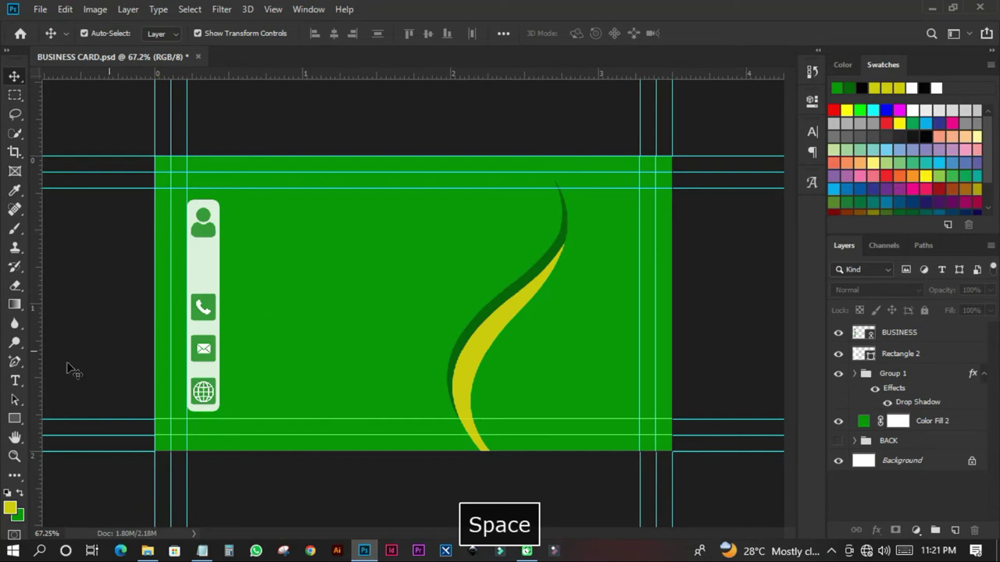
Paste the contact's name as a new text layer beside the person icon.
click(15, 380)
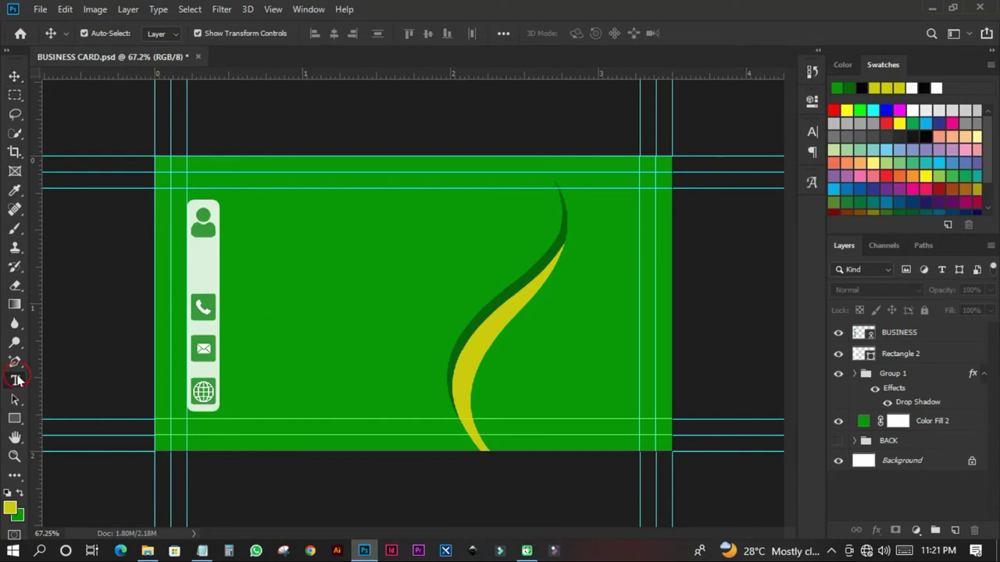
click(227, 224)
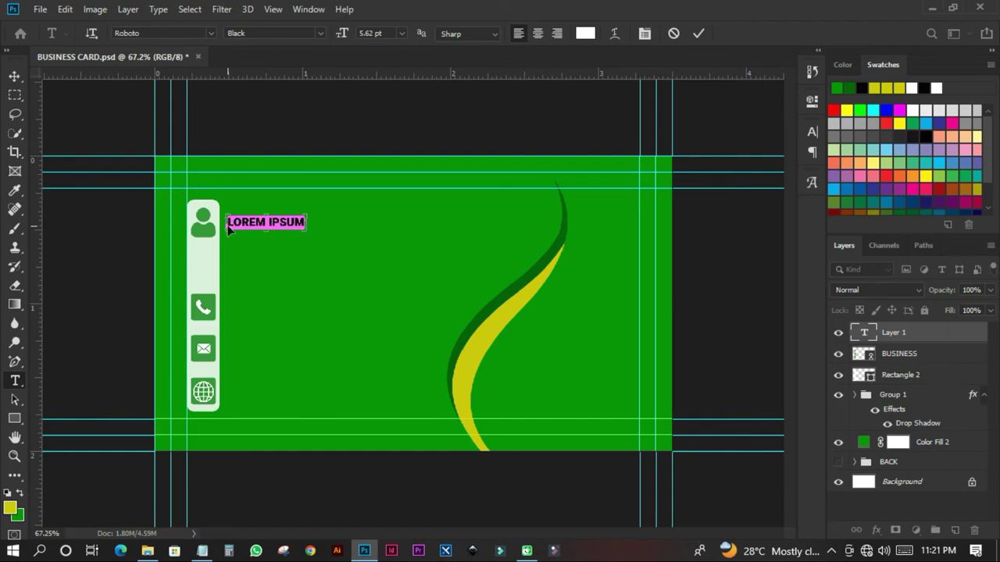
key(ctrl+v)
click(15, 76)
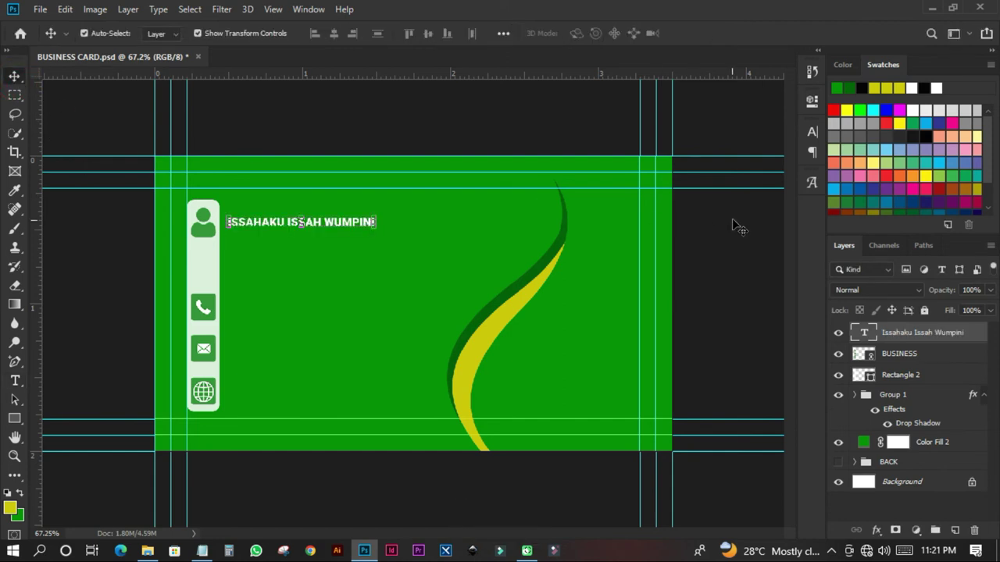
Set the name to Roboto Bold at 12 pt, then select the job title line in Notepad.
click(811, 131)
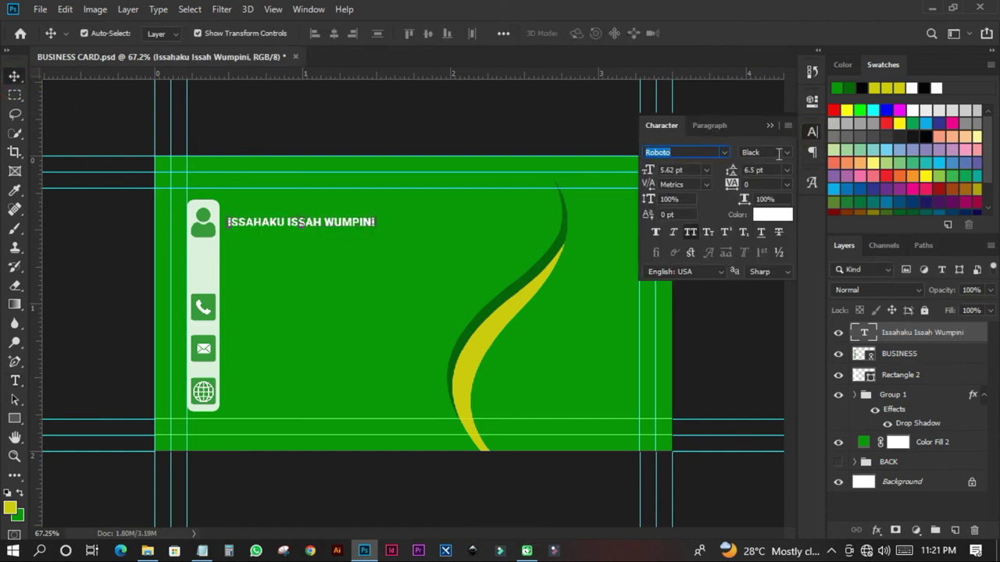
click(786, 153)
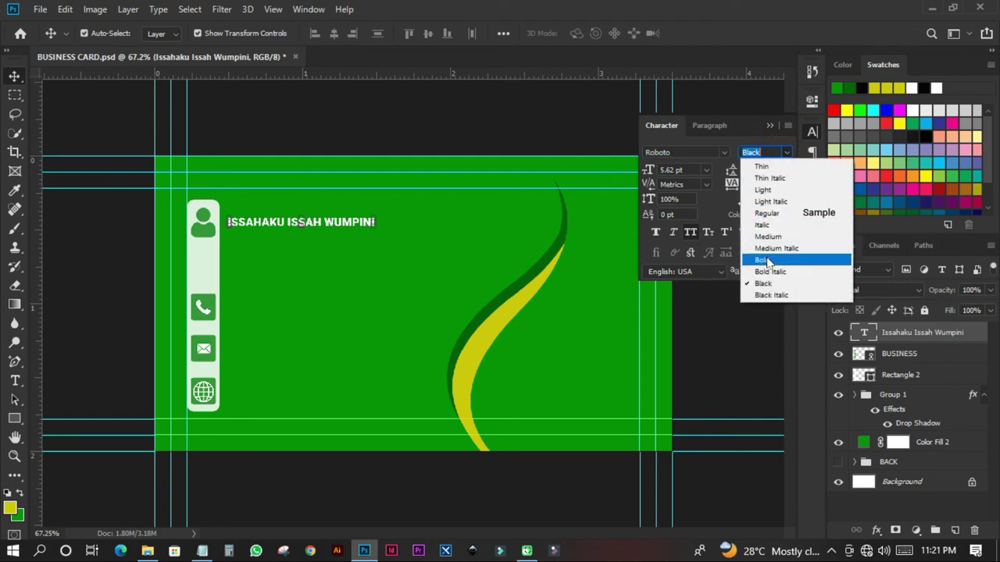
click(768, 260)
click(707, 170)
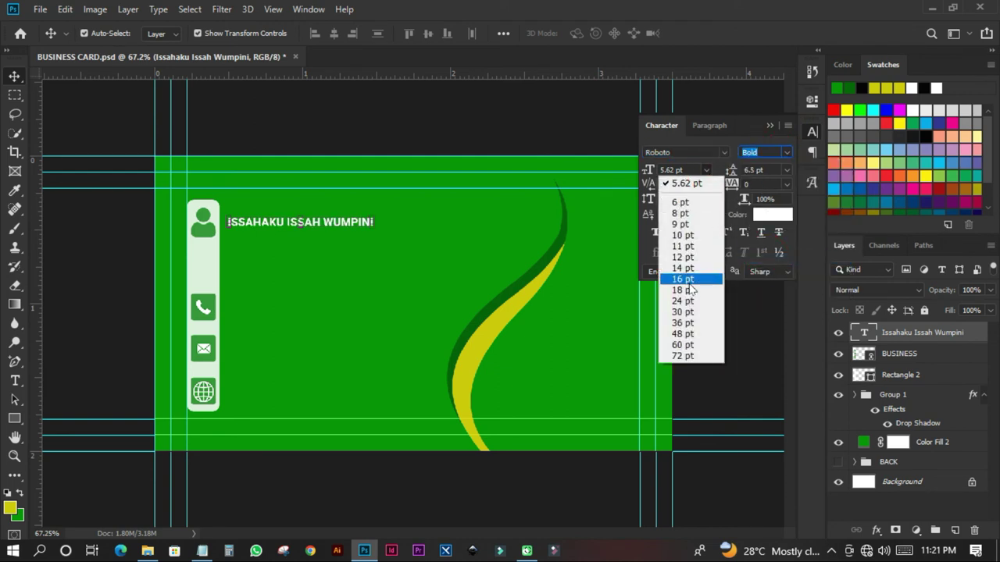
click(690, 281)
click(706, 169)
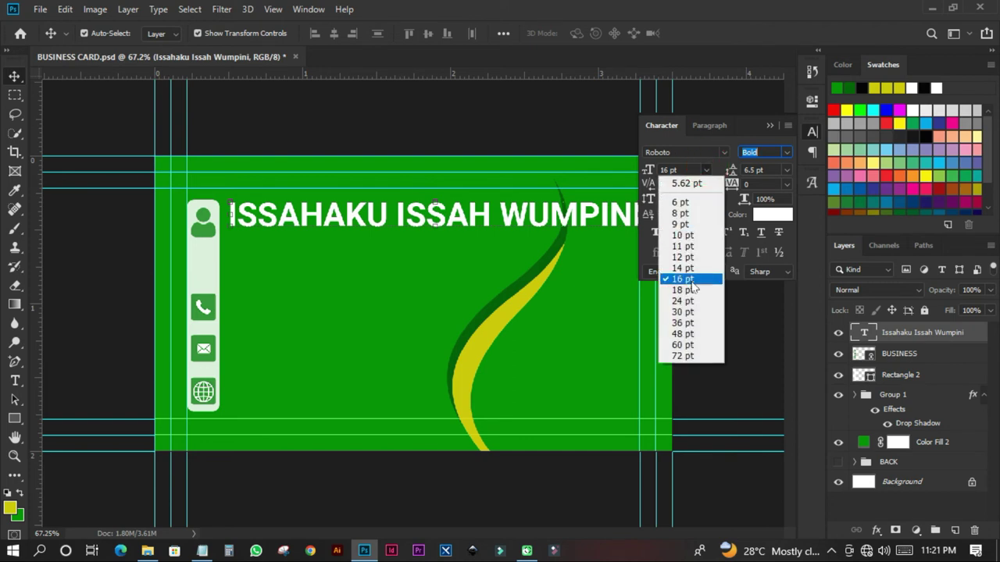
click(685, 262)
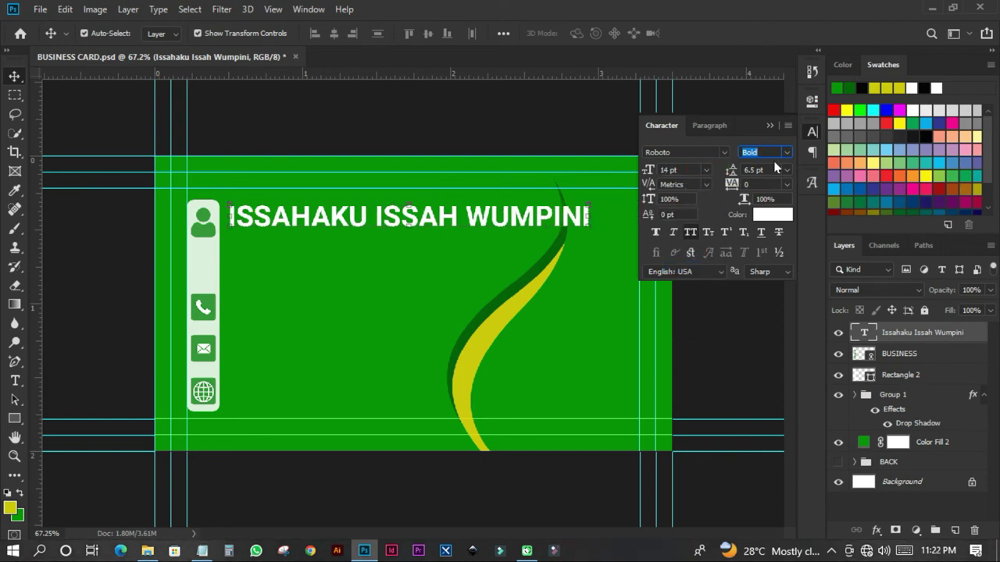
click(706, 170)
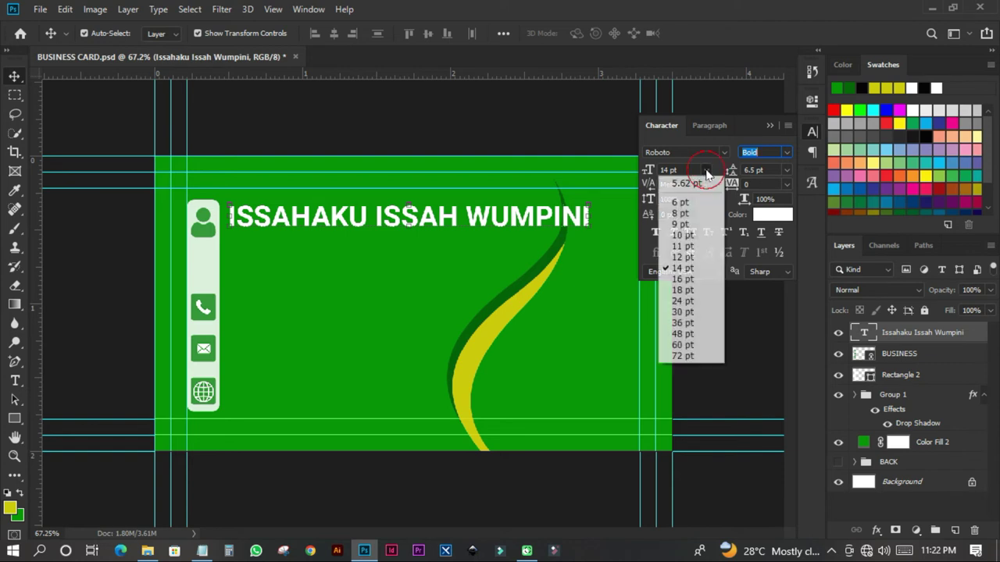
click(687, 255)
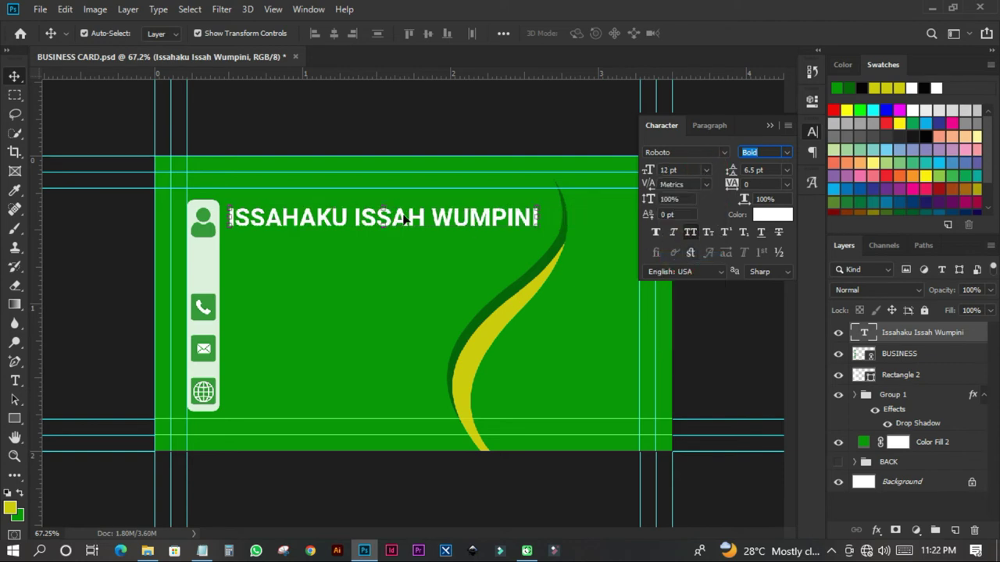
click(384, 130)
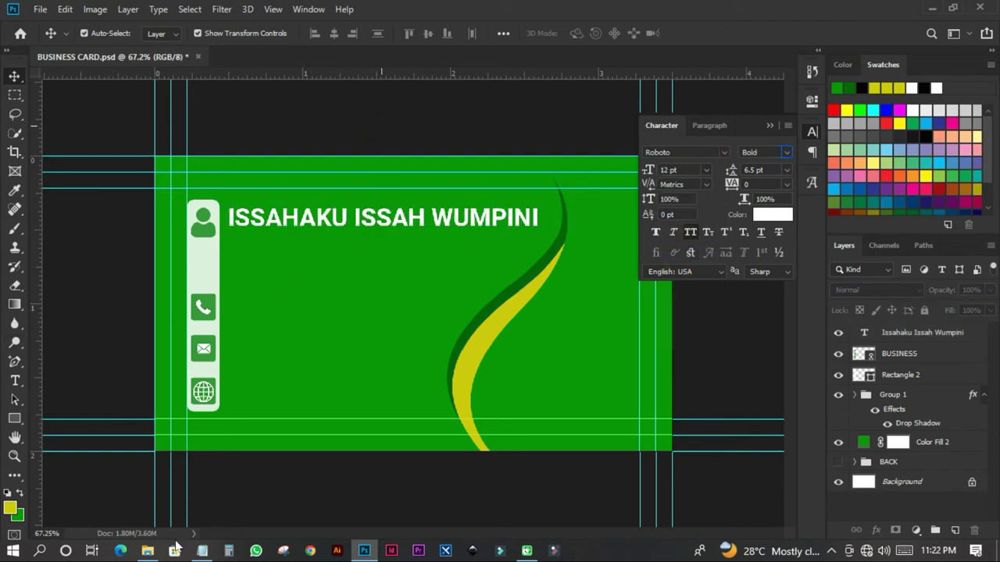
click(201, 551)
drag(506, 158, 350, 154)
Copy the job title and paste it as a new text layer below the name.
right_click(433, 158)
click(469, 205)
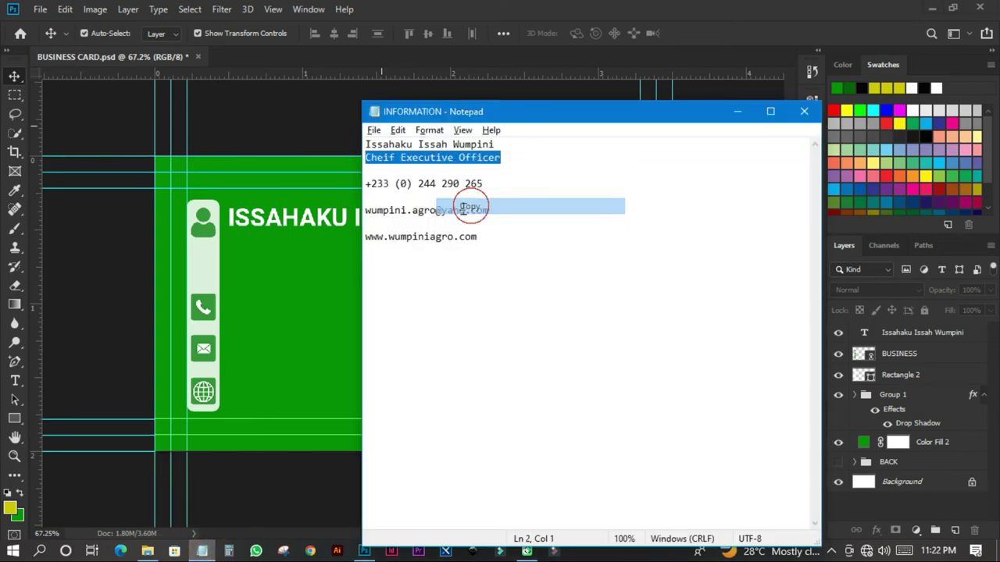
click(285, 108)
key(space)
click(16, 380)
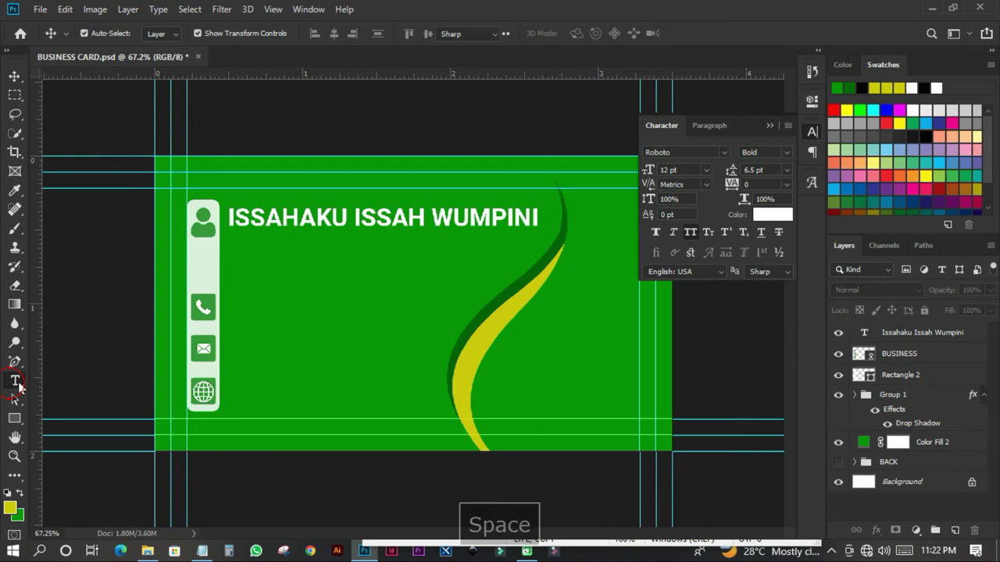
click(240, 254)
right_click(239, 242)
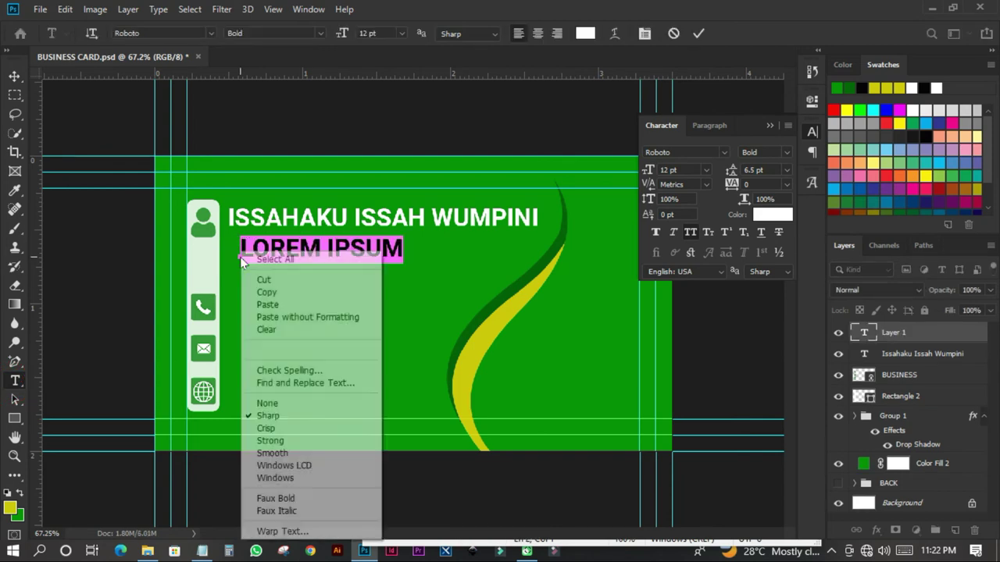
click(269, 305)
click(14, 76)
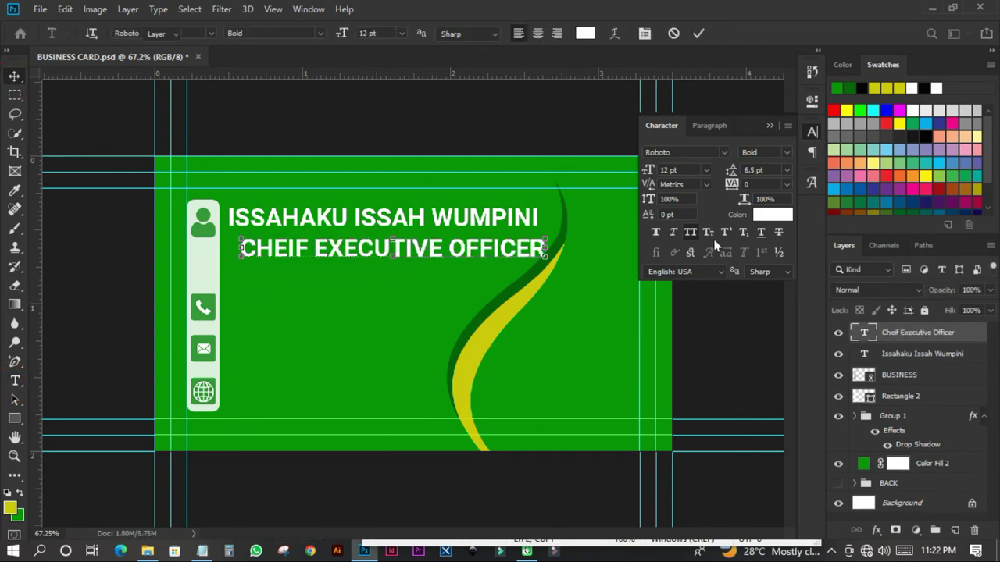
Make the title pure yellow ffff00 at 10 pt with All Caps turned off.
click(772, 214)
click(501, 318)
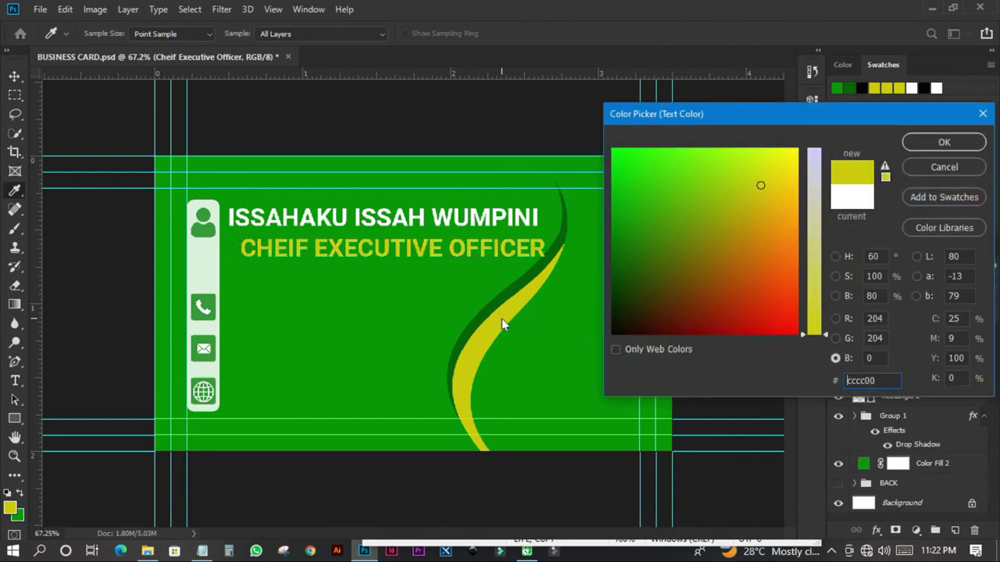
drag(781, 168, 824, 136)
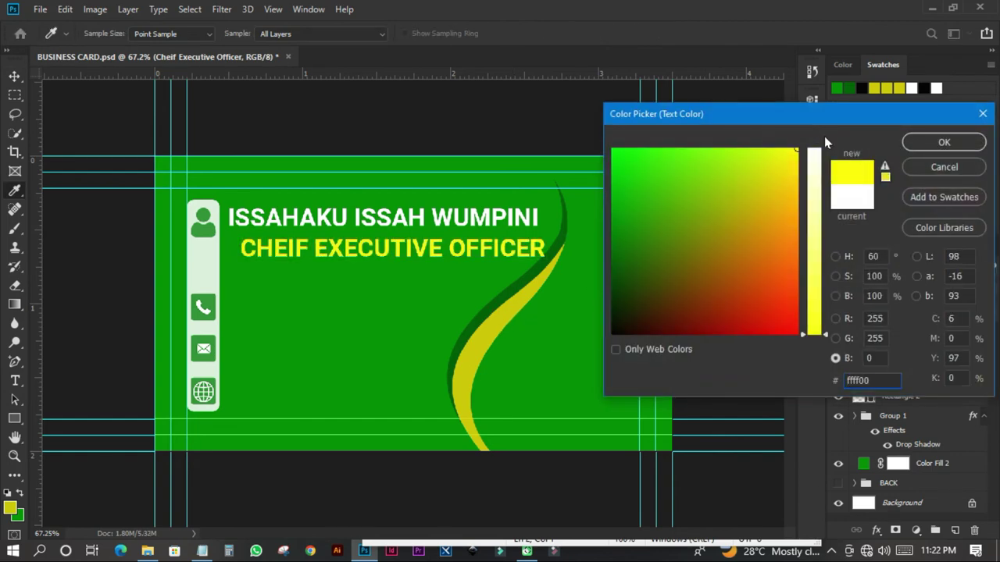
click(928, 141)
click(706, 170)
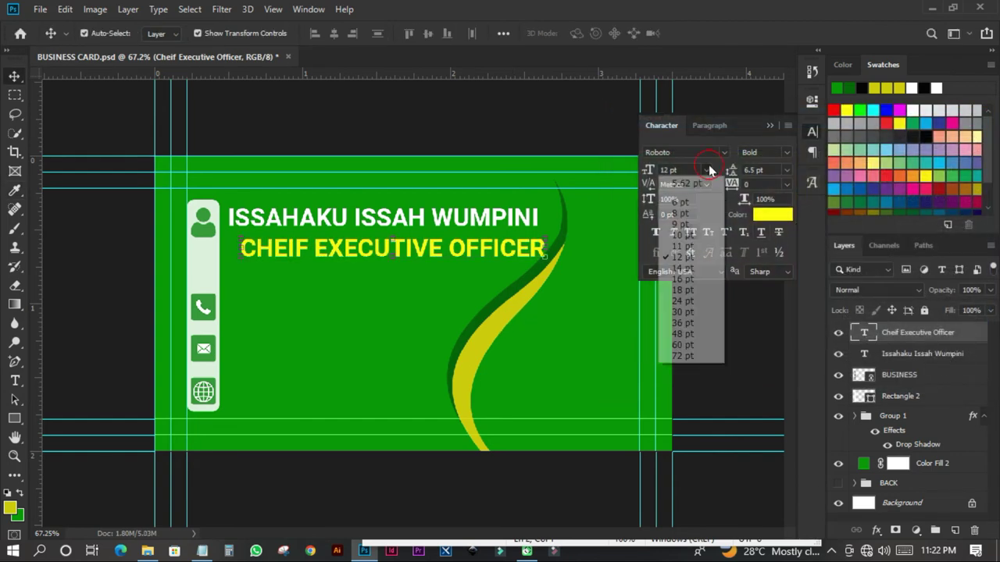
click(688, 234)
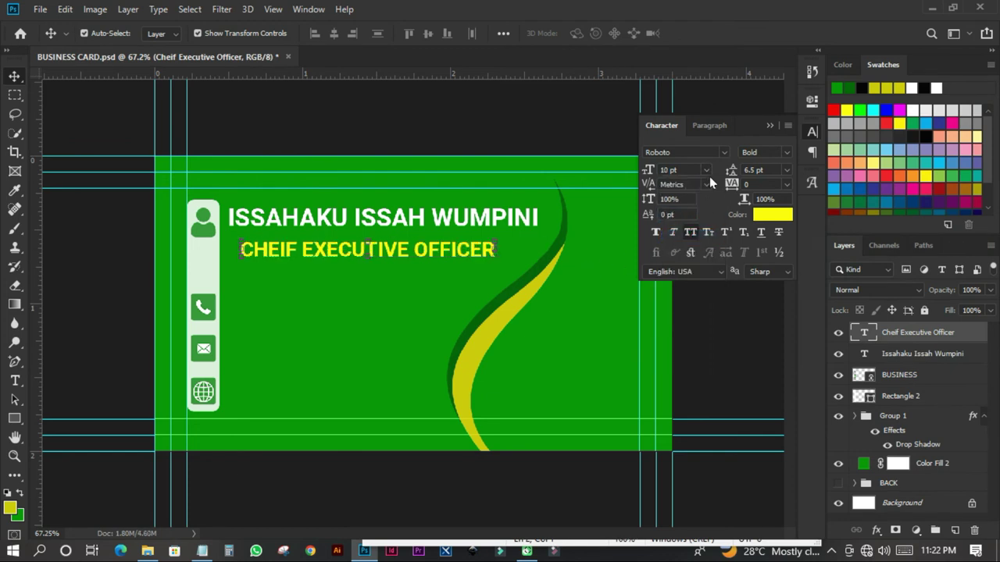
click(692, 233)
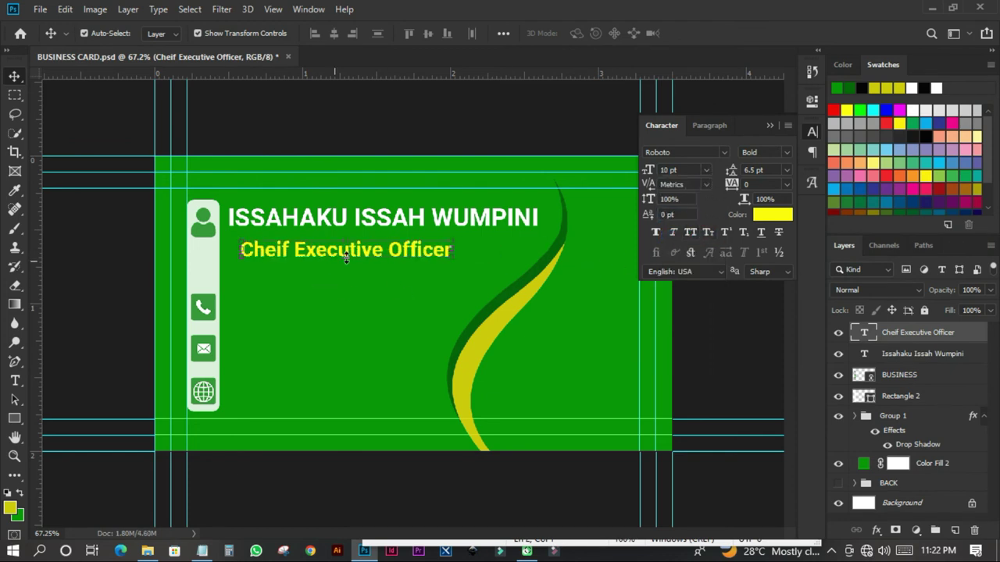
Tuck 'Cheif Executive Officer' just under the name, set it to Medium, and save.
drag(407, 251, 396, 247)
click(788, 153)
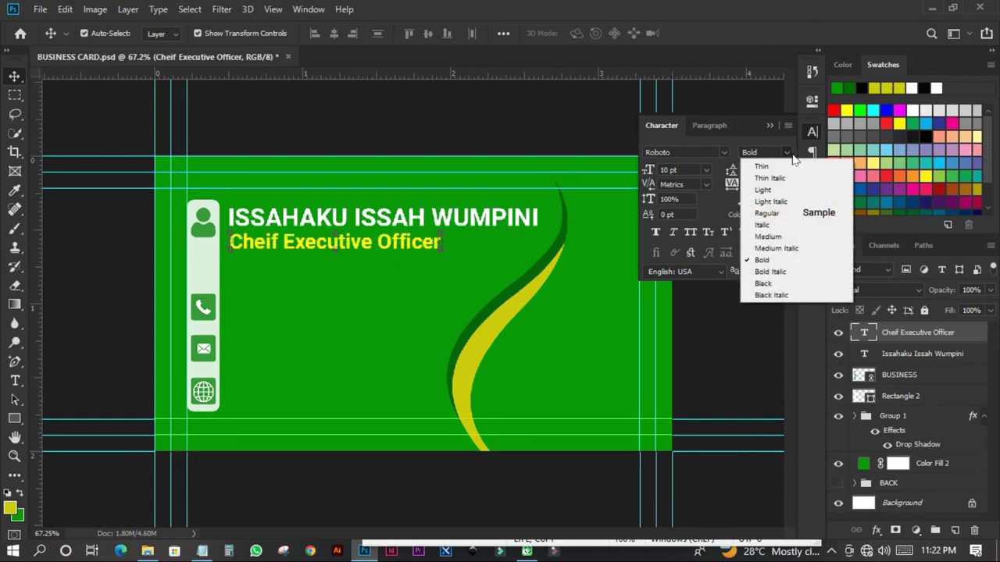
click(774, 235)
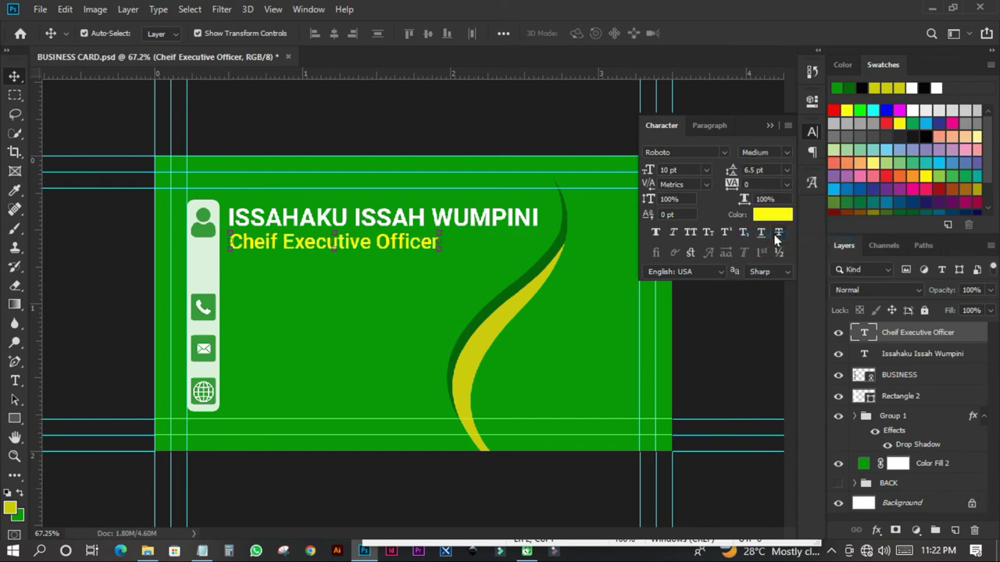
click(416, 135)
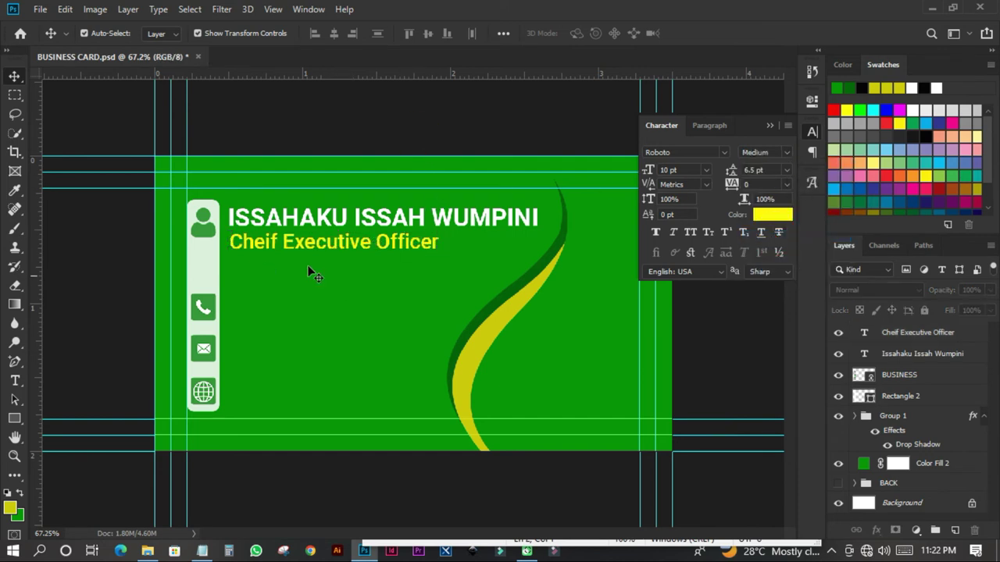
key(ctrl+s)
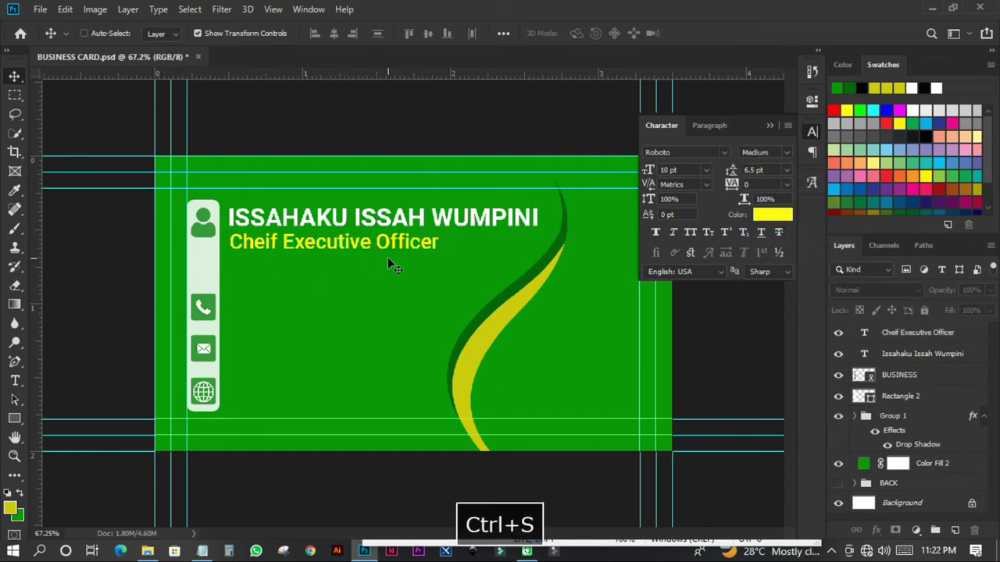
Copy the phone number line from Notepad and paste it as text beside the phone icon.
click(205, 550)
drag(497, 182, 341, 181)
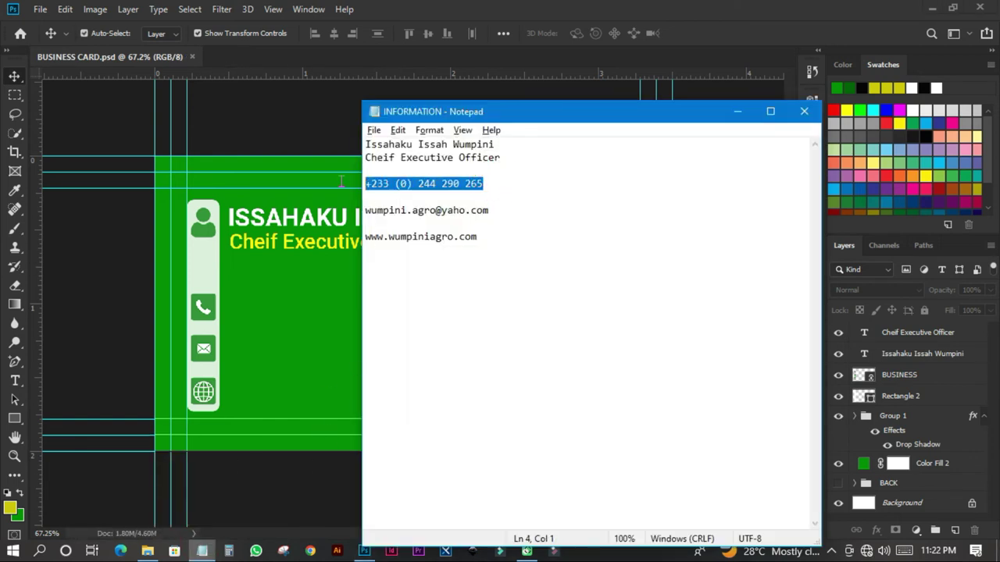
right_click(388, 181)
click(422, 228)
click(83, 257)
key(space)
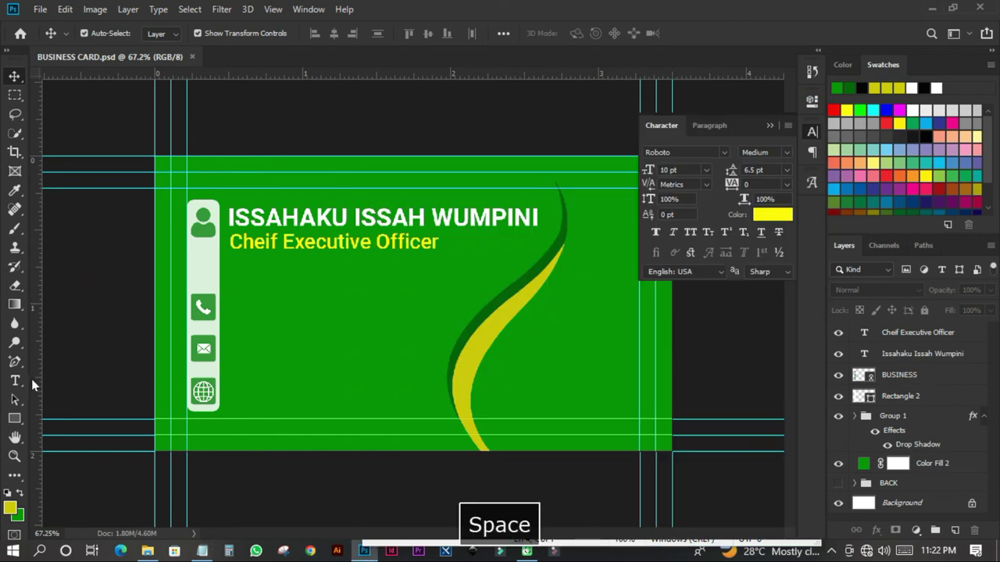
click(14, 380)
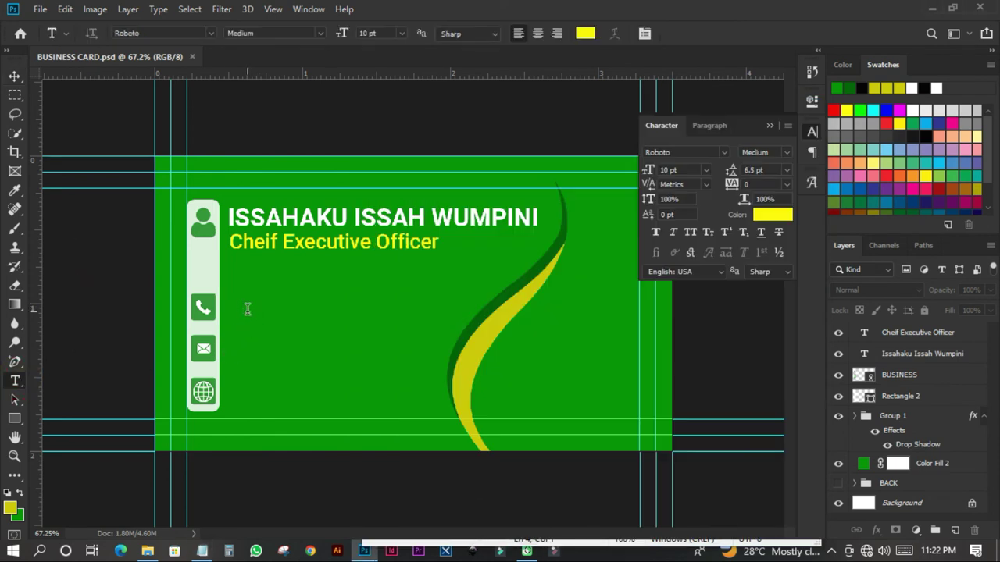
click(247, 309)
key(ctrl+v)
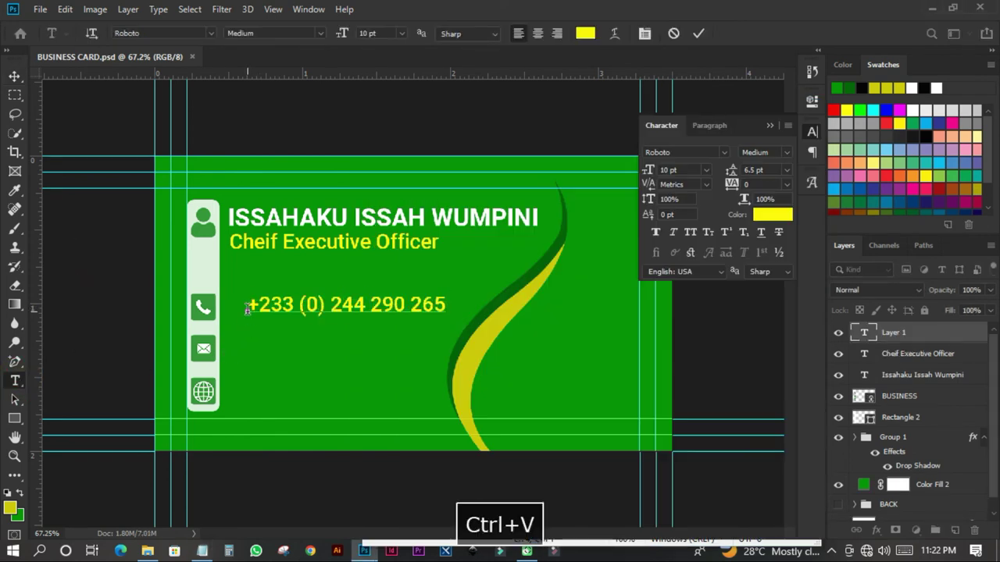
click(15, 76)
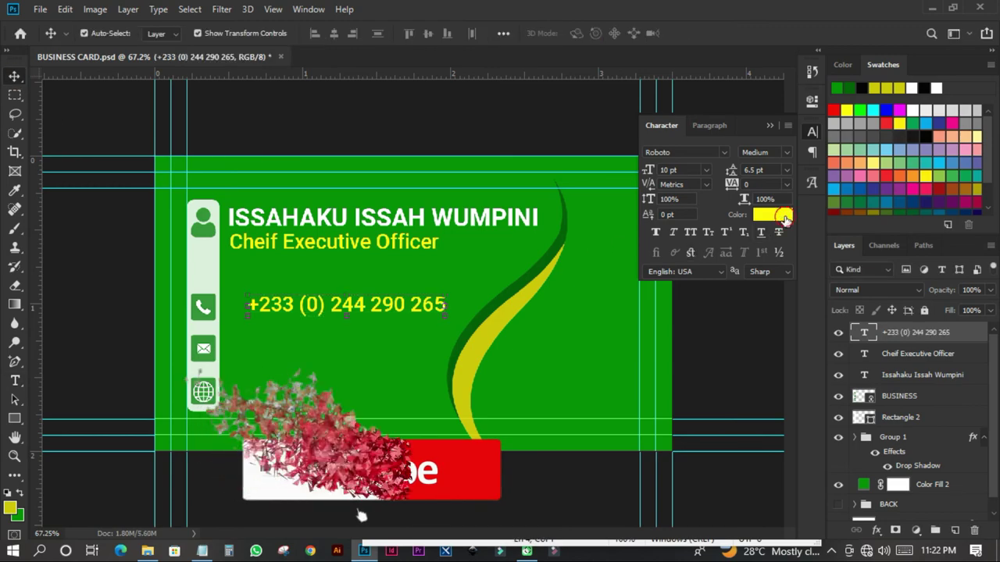
Color the phone number white ffffff, shift it left beside its icon, and return to Notepad.
click(782, 219)
text(ffffff)
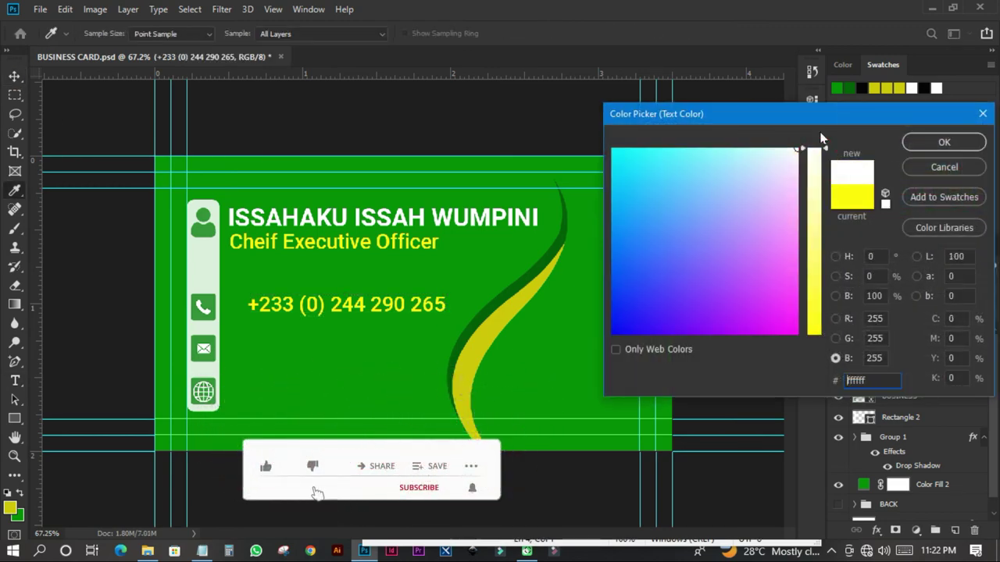
click(910, 142)
click(469, 127)
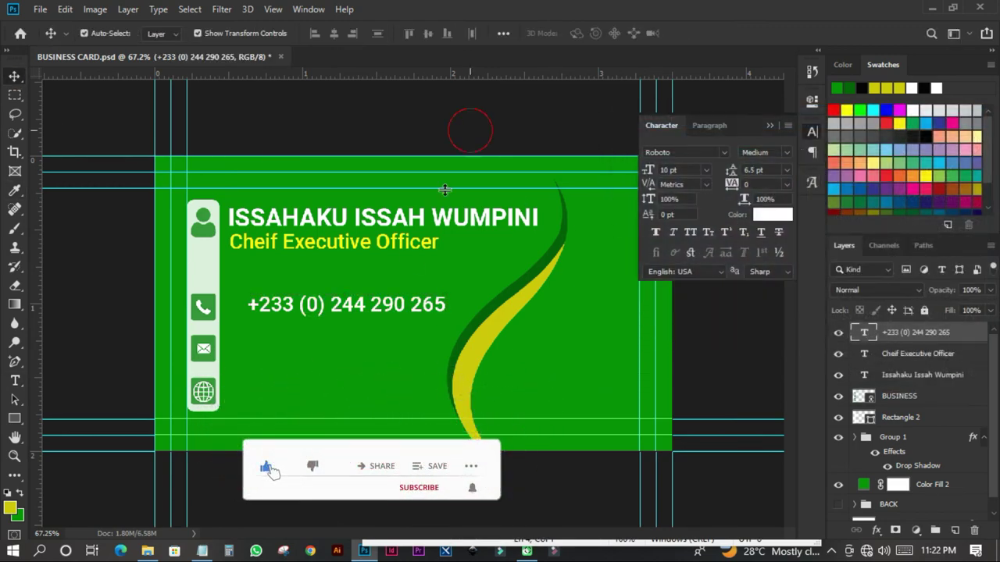
drag(361, 309, 342, 309)
click(202, 550)
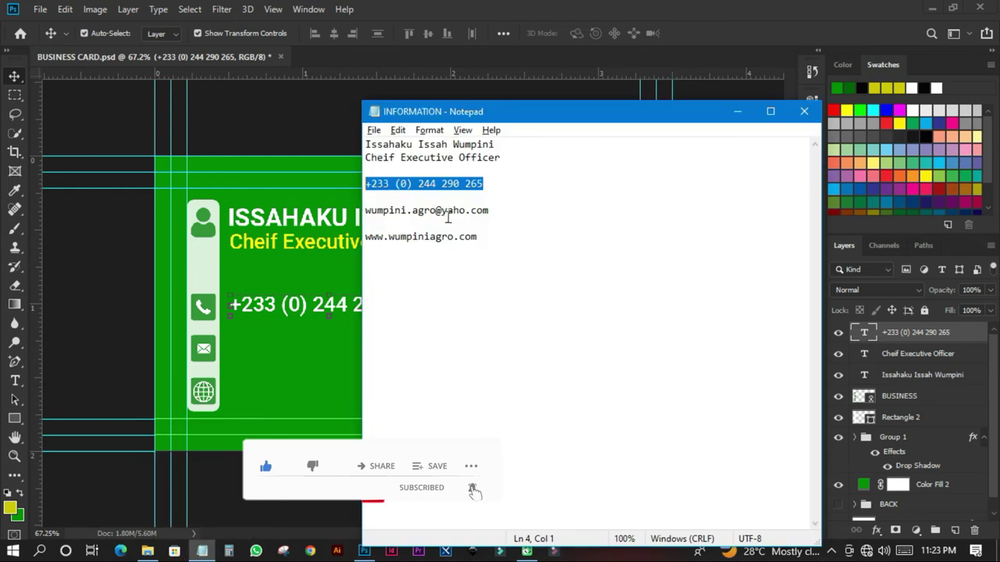
Copy the e-mail address from Notepad and paste it as text beside the envelope icon.
drag(490, 210, 364, 211)
right_click(419, 207)
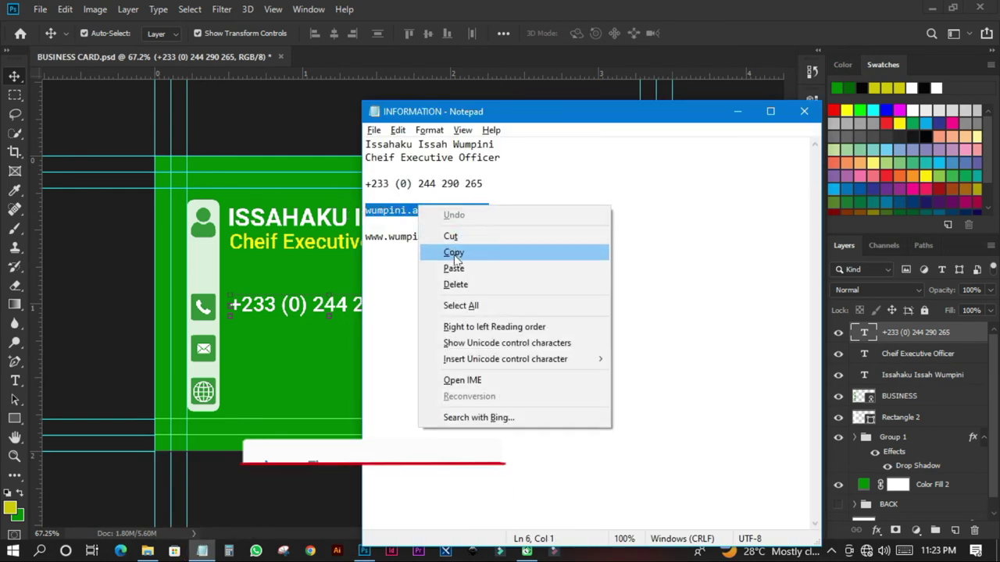
click(453, 253)
click(102, 348)
key(space)
click(15, 381)
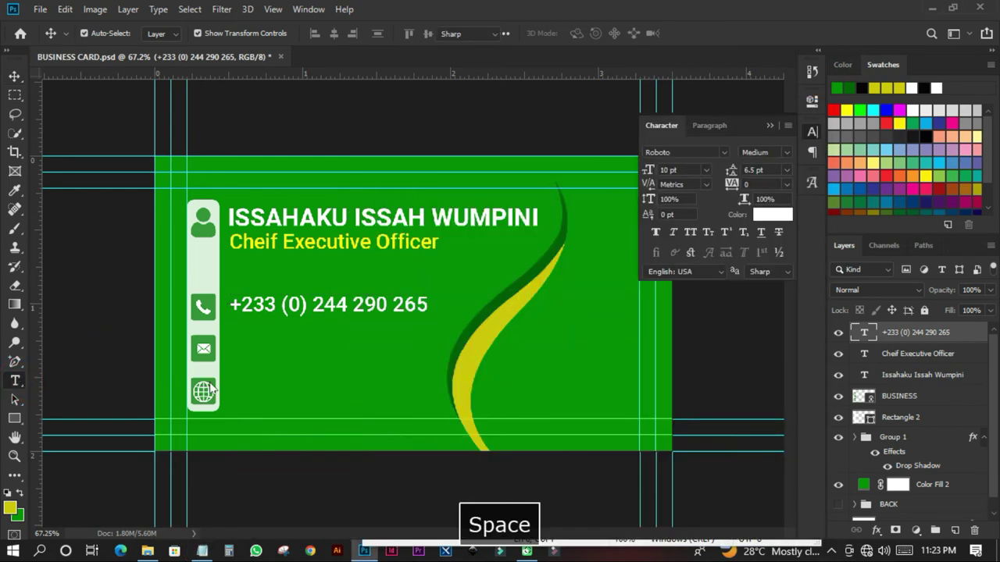
click(229, 356)
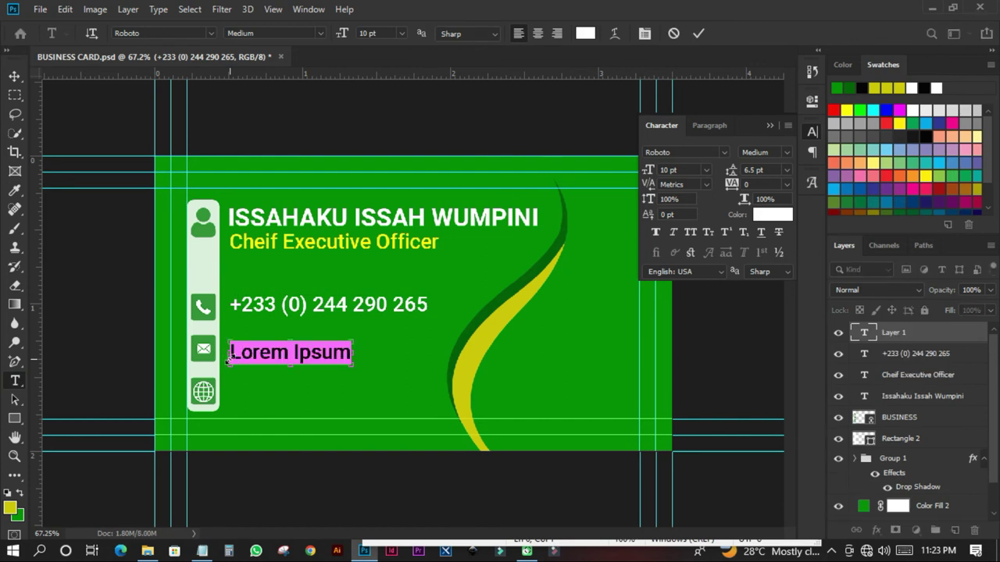
key(ctrl+v)
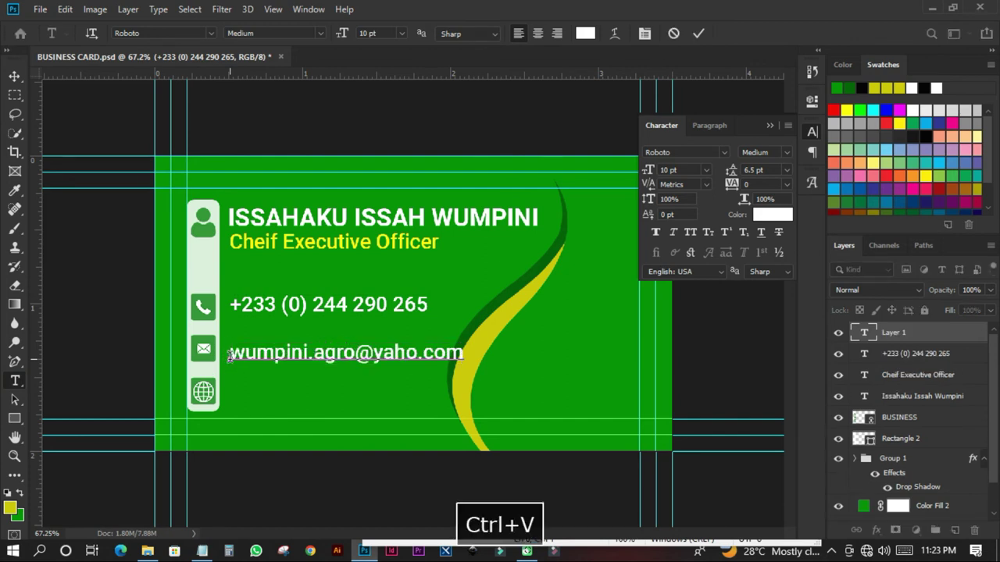
click(15, 76)
Copy the website address from Notepad and paste it as text beside the globe icon.
click(201, 551)
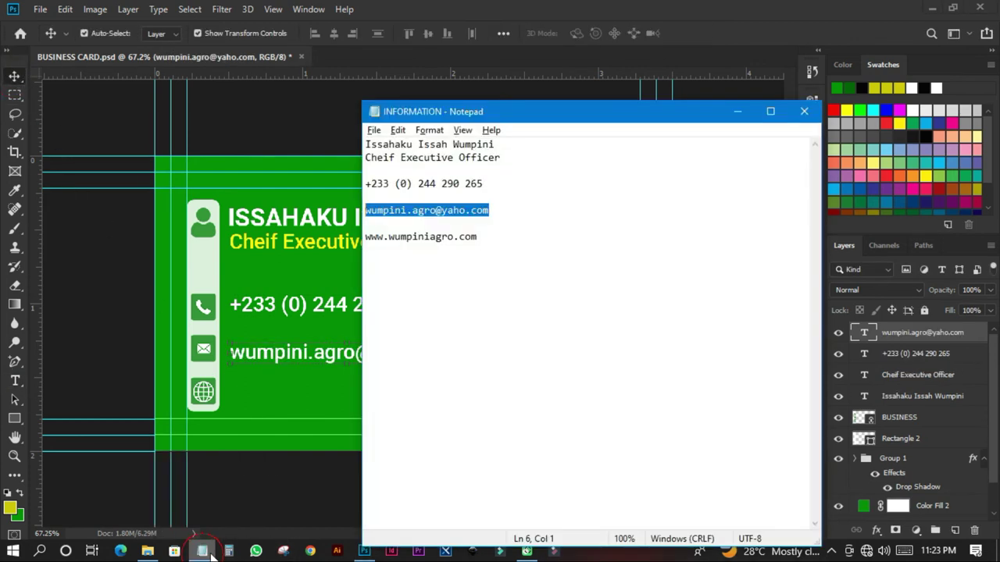
click(487, 241)
drag(460, 243, 322, 242)
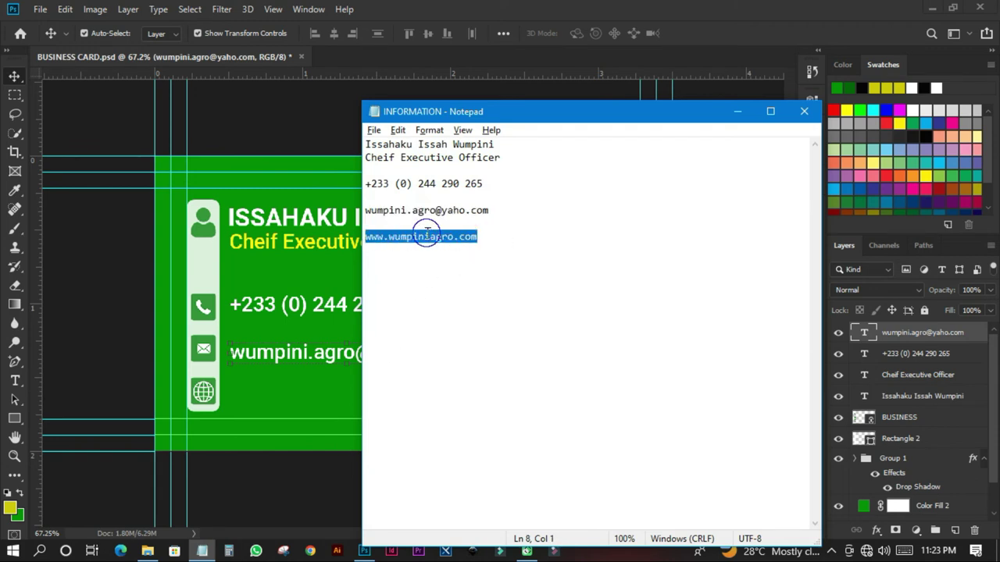
right_click(427, 236)
click(467, 280)
click(89, 285)
key(space)
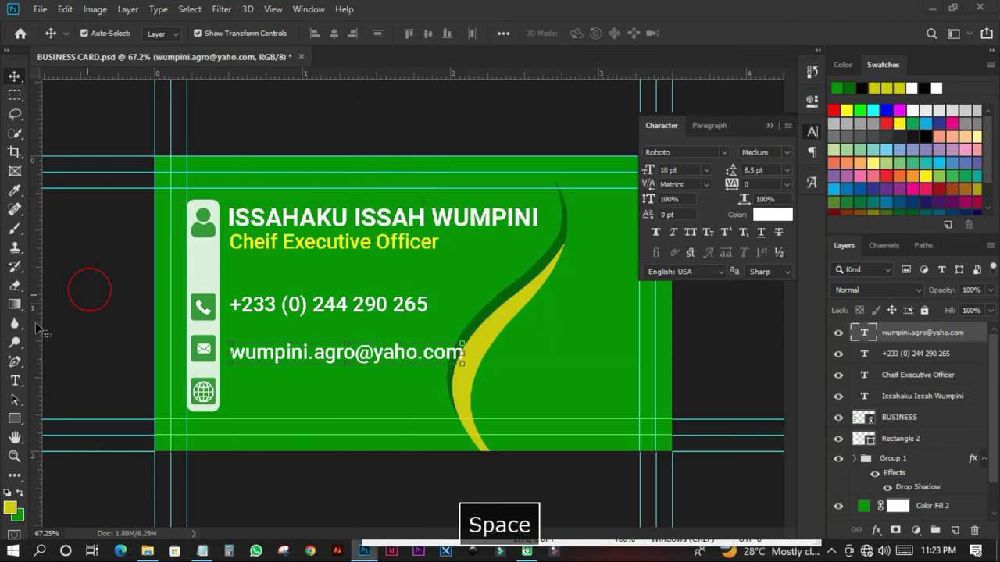
click(13, 381)
click(227, 394)
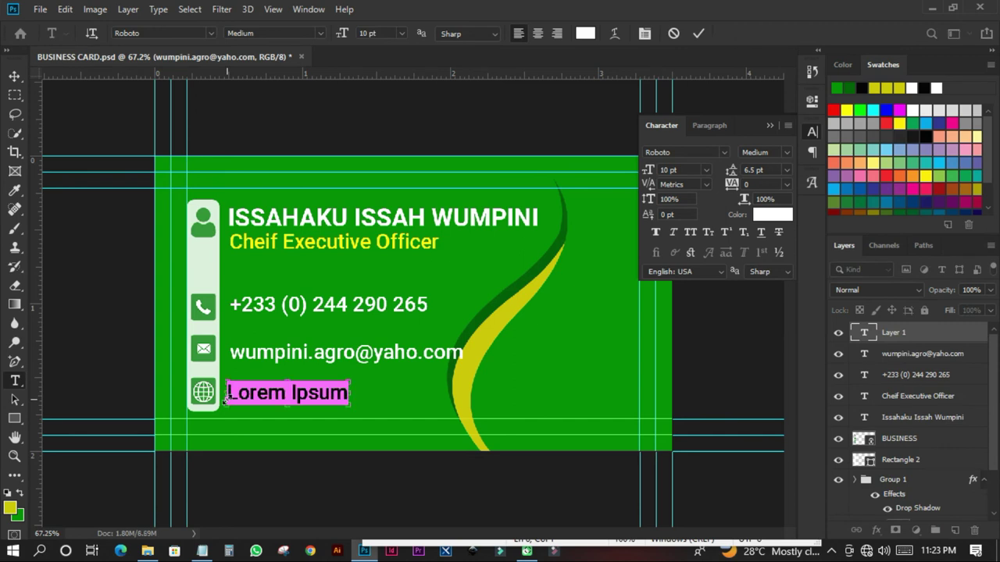
key(ctrl+v)
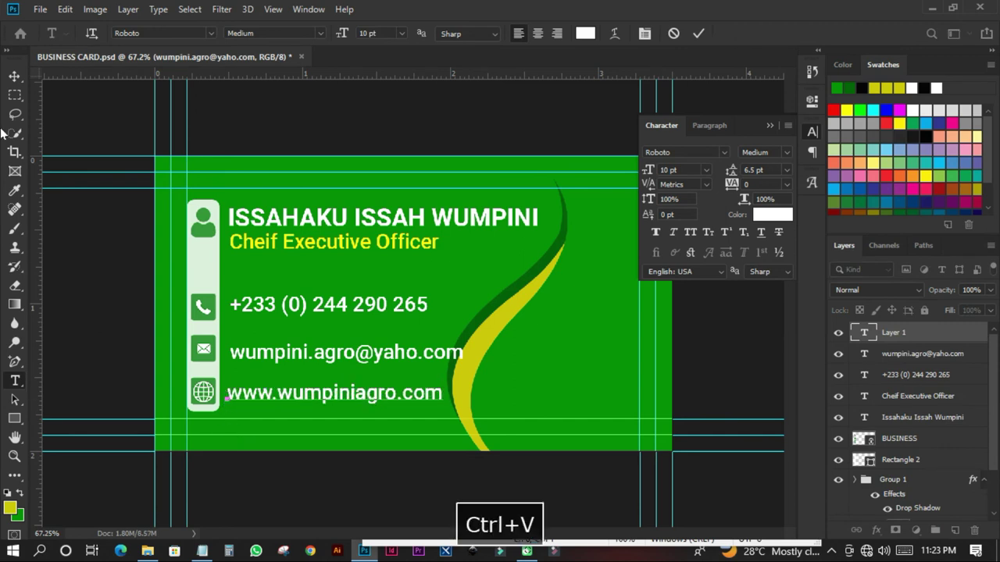
click(14, 76)
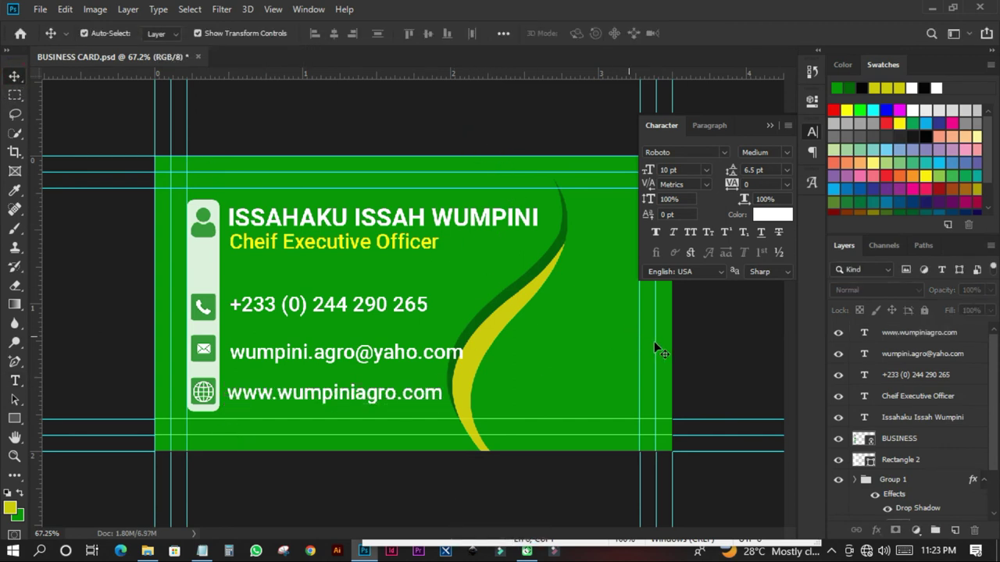
Move the wave group about 0.2 in to the right and save the card.
click(810, 133)
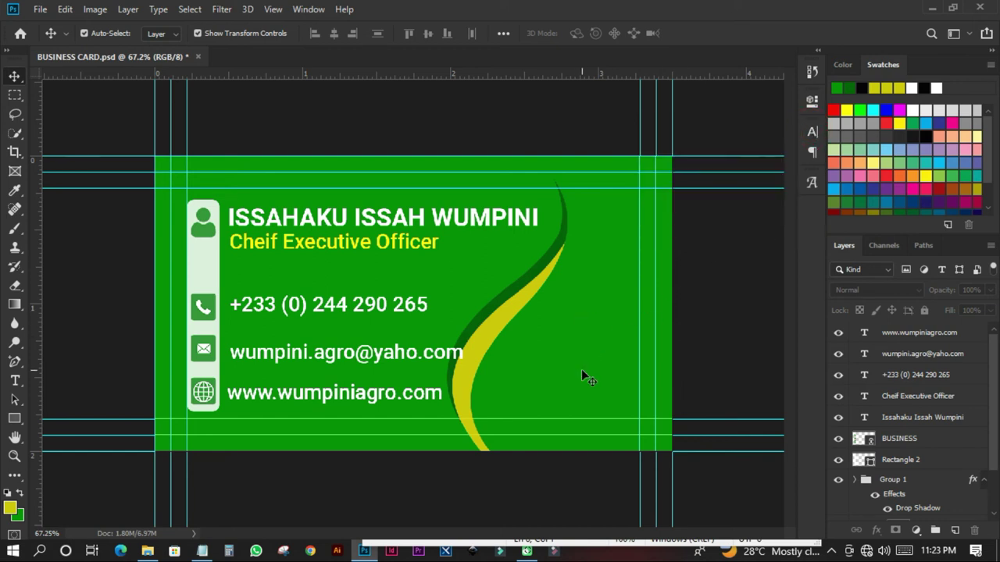
scroll(874, 469, down, 2)
click(892, 422)
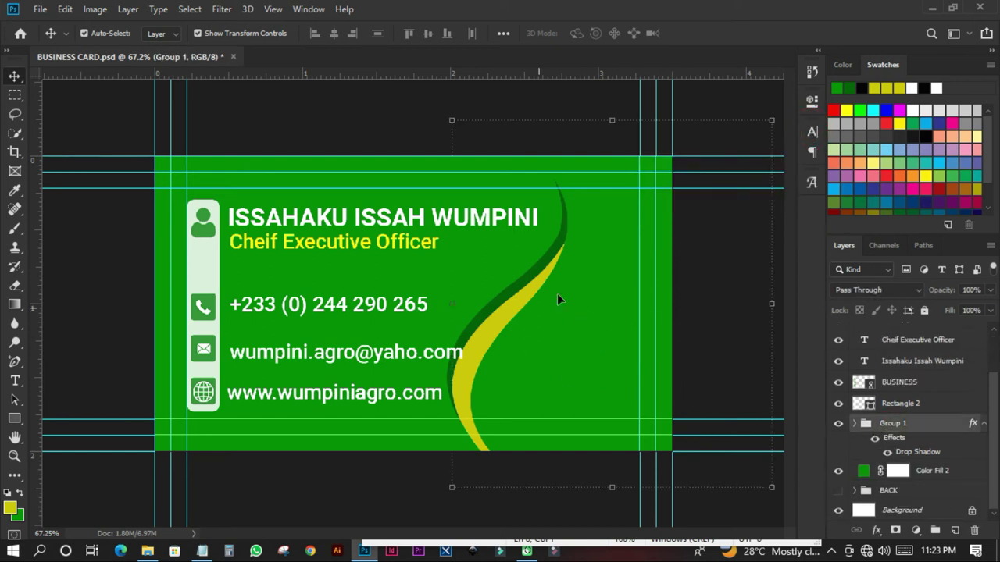
drag(544, 333, 583, 333)
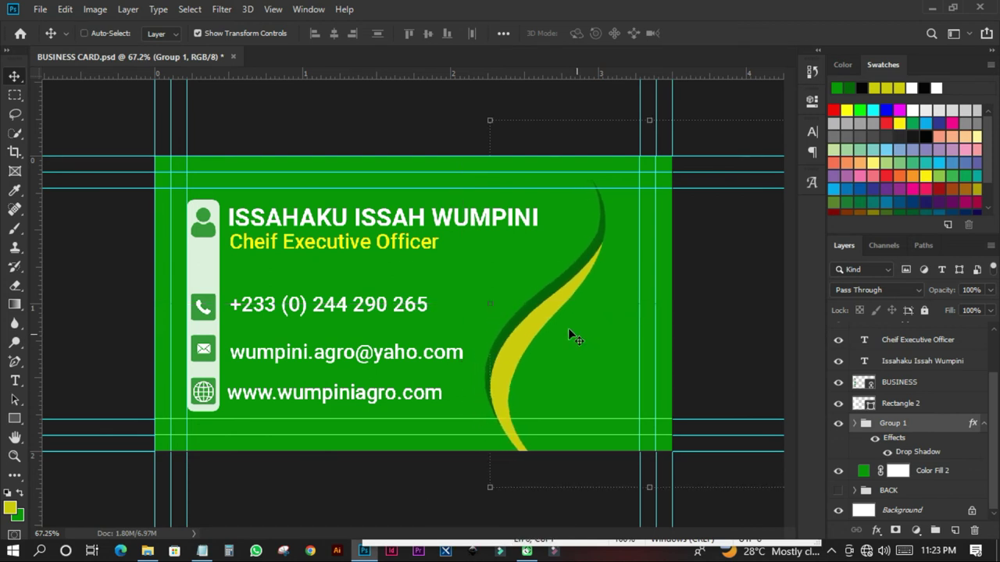
ctrl+click(423, 123)
key(ctrl+s)
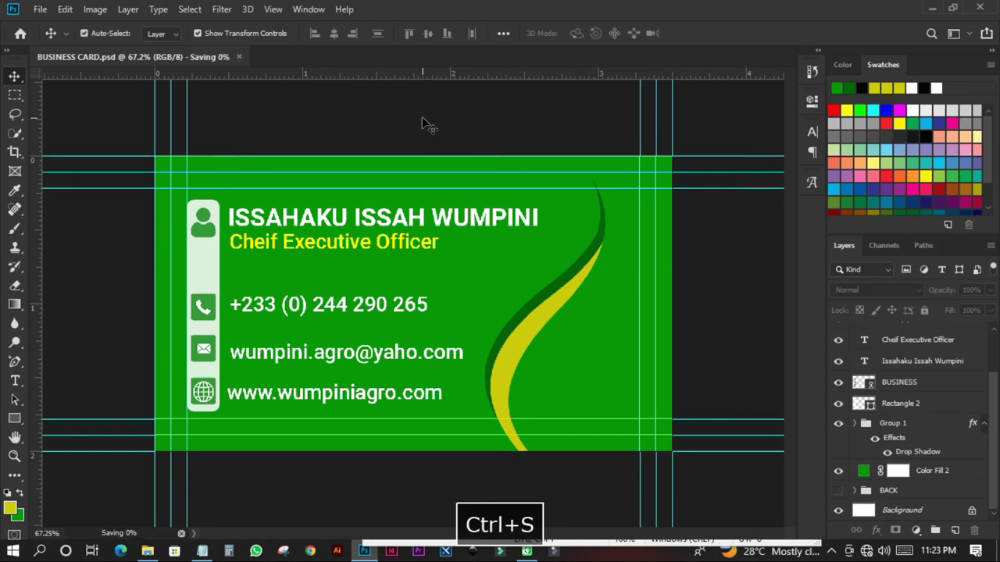
Align name, title, phone, e-mail and website text to a new vertical guide, then save.
scroll(318, 416, up, 3)
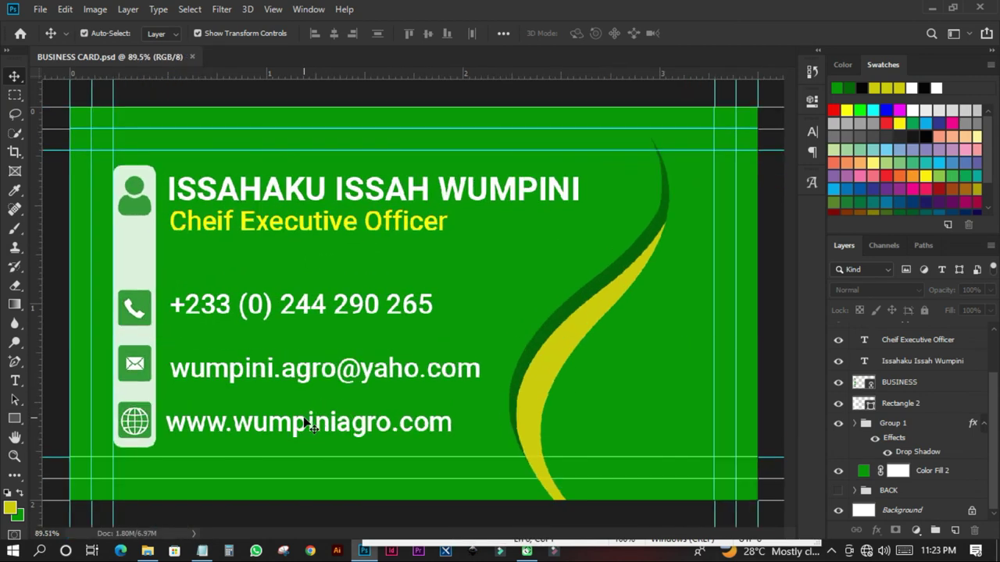
click(325, 191)
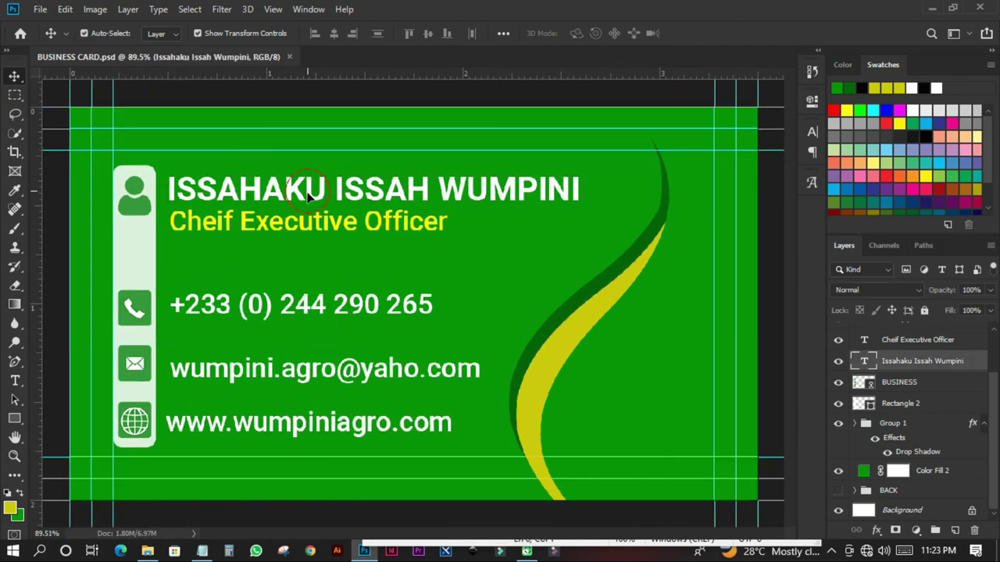
drag(309, 197, 321, 200)
drag(37, 283, 185, 290)
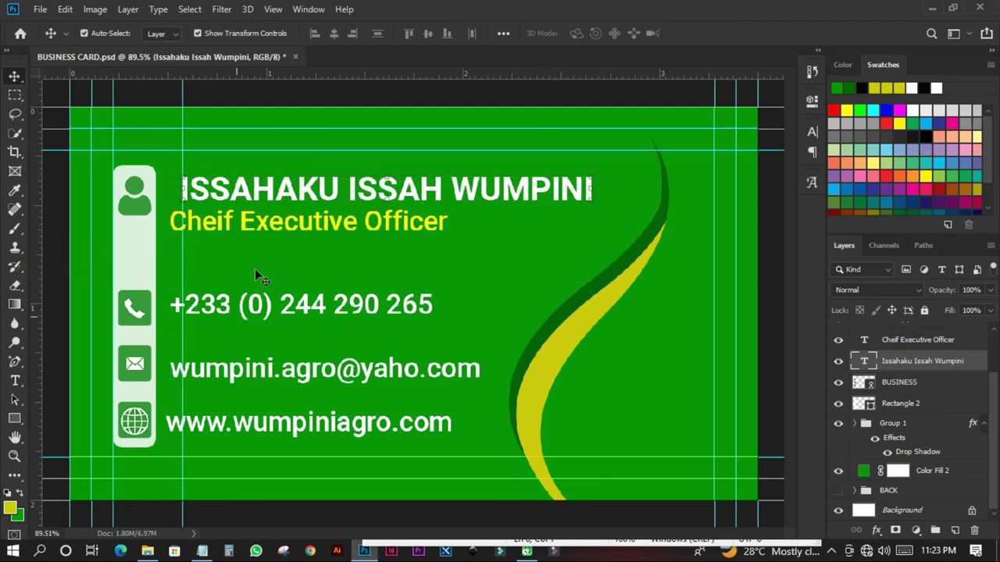
drag(262, 226, 272, 221)
drag(255, 307, 269, 321)
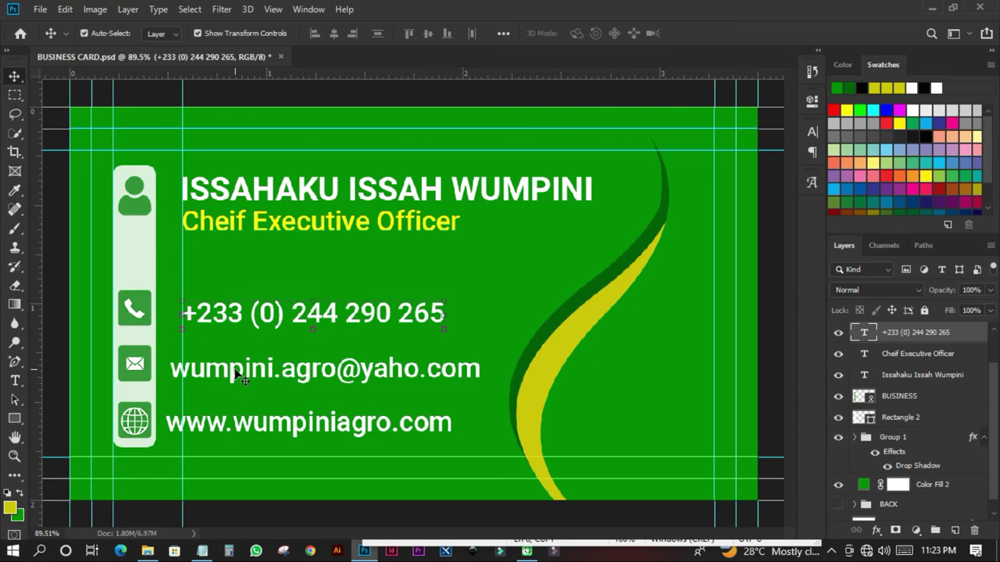
drag(235, 374, 244, 365)
drag(243, 423, 260, 424)
scroll(231, 375, down, 4)
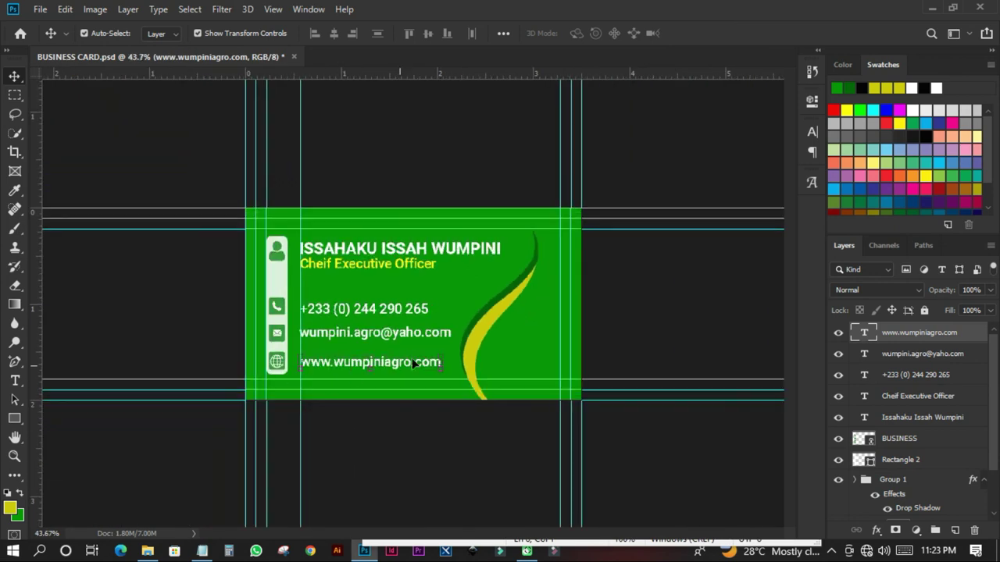
scroll(414, 363, up, 1)
click(425, 152)
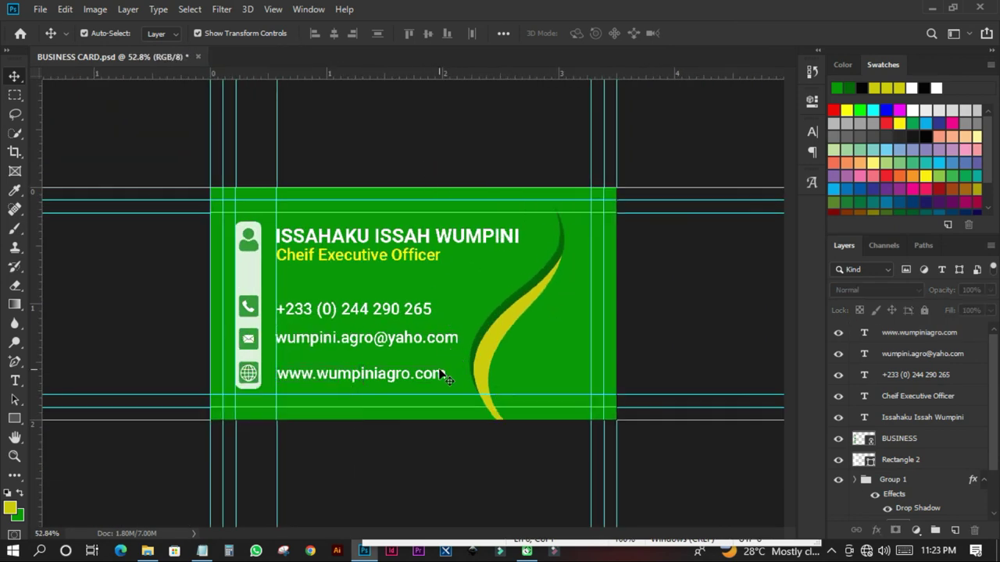
key(ctrl+s)
Nudge Group 1 up and right and set its Drop Shadow to a 3° angle, 19 px distance.
click(885, 480)
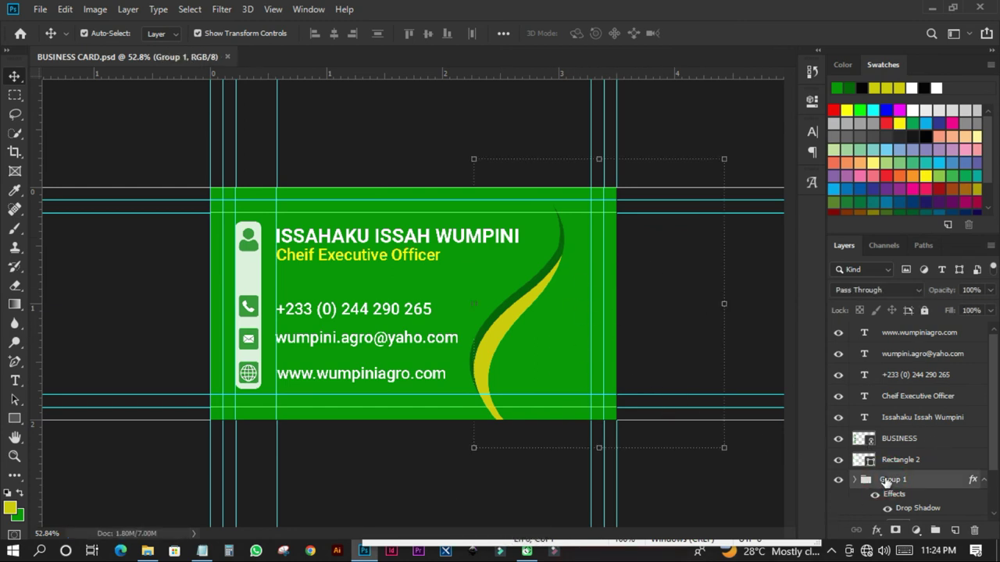
mouse_move(570, 312)
mouse_down()
mouse_move(575, 299)
mouse_move(574, 311)
mouse_up()
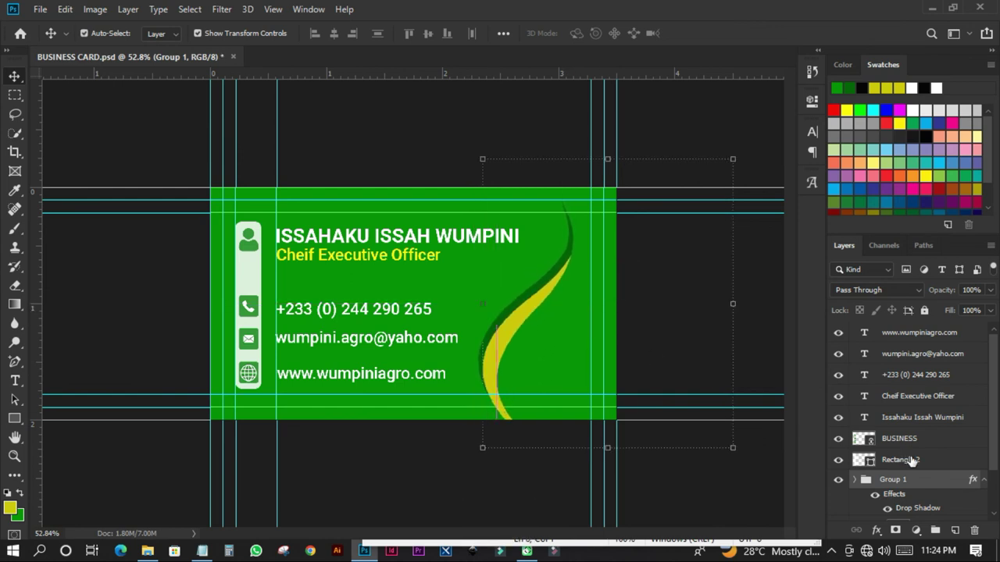
click(876, 530)
click(876, 531)
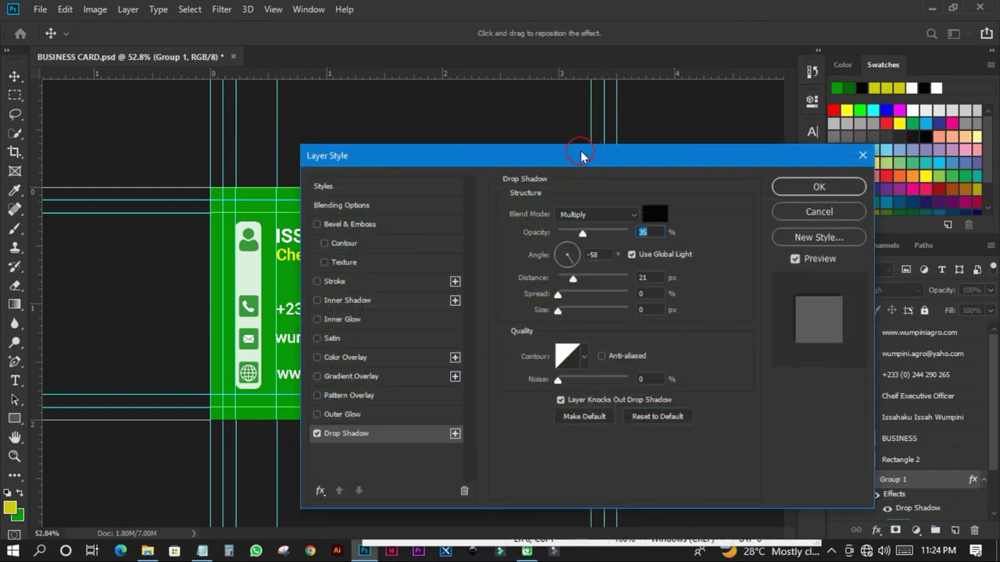
drag(582, 156, 975, 148)
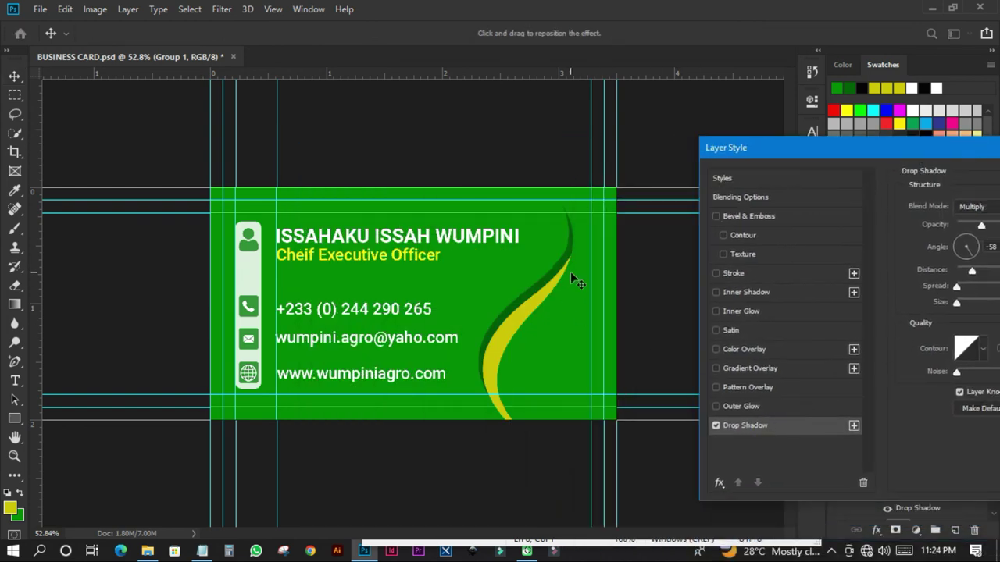
drag(567, 288, 559, 285)
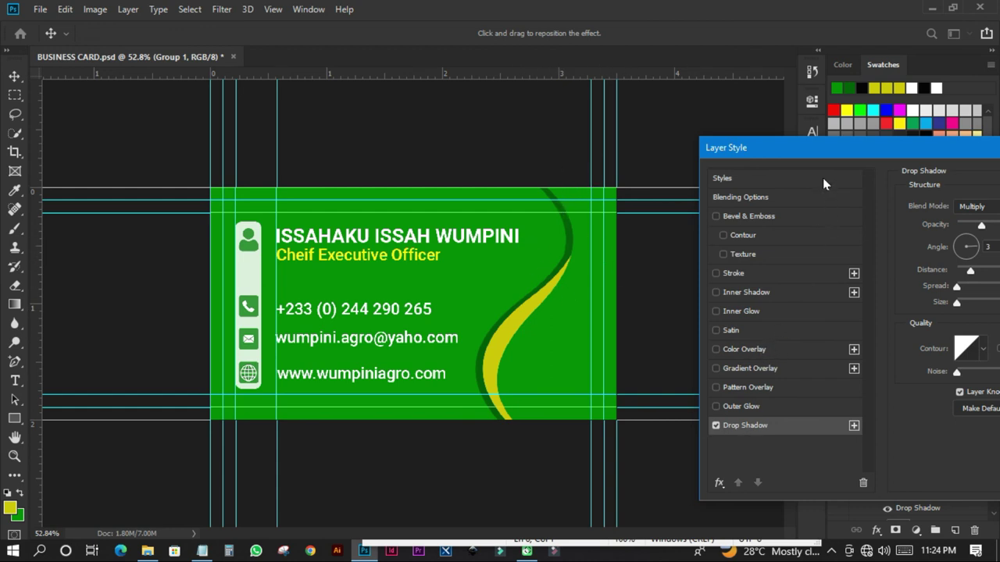
drag(833, 148, 456, 169)
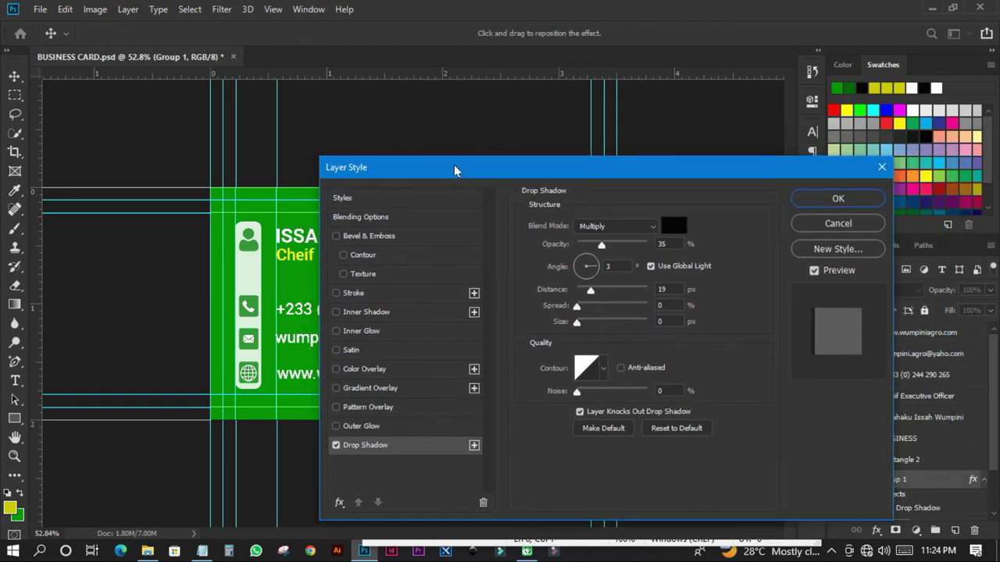
click(834, 200)
click(856, 480)
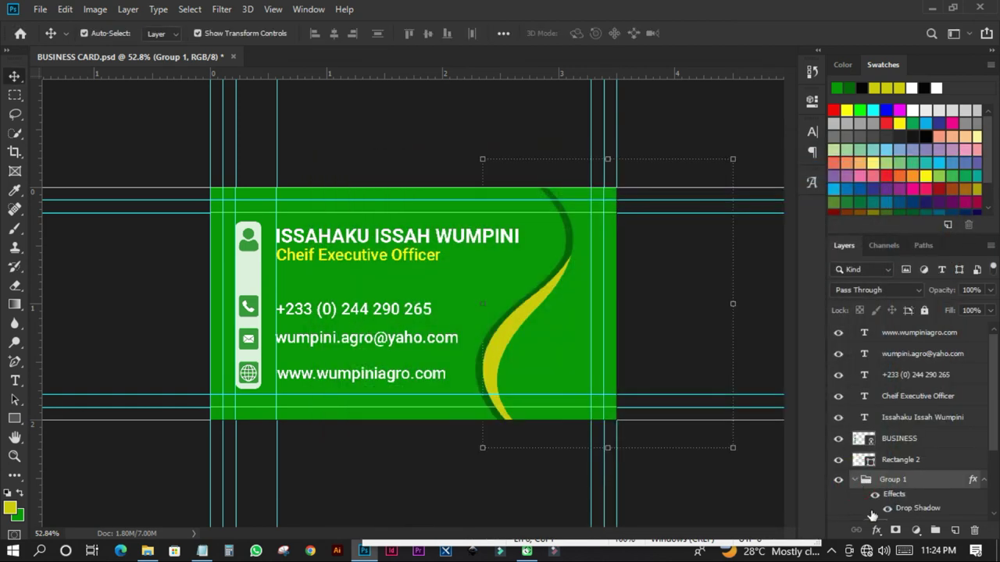
scroll(894, 480, down, 3)
Nudge the Rectangle 1 copy curve and rotate it about 3.6° to follow the card edge.
click(915, 471)
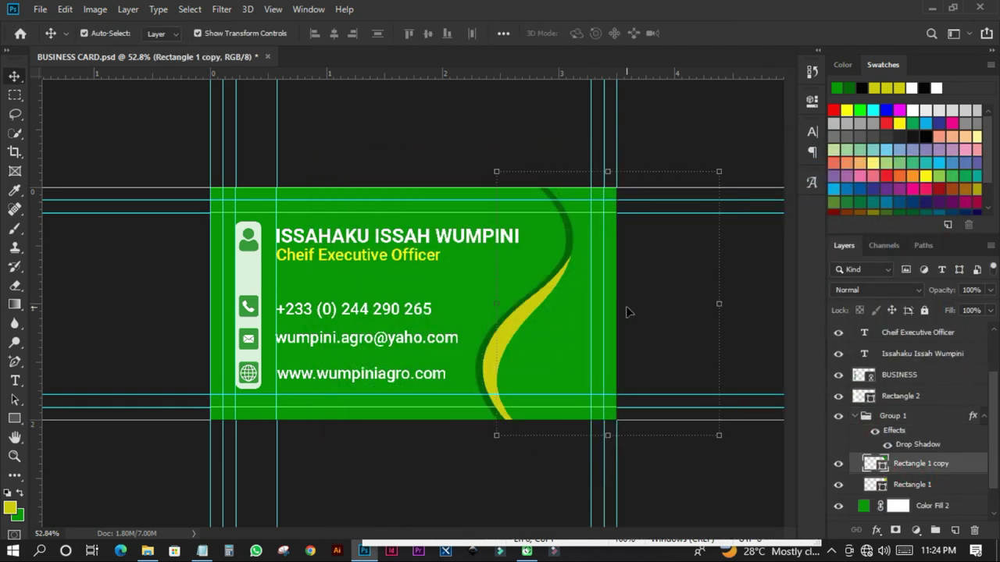
drag(577, 274, 591, 267)
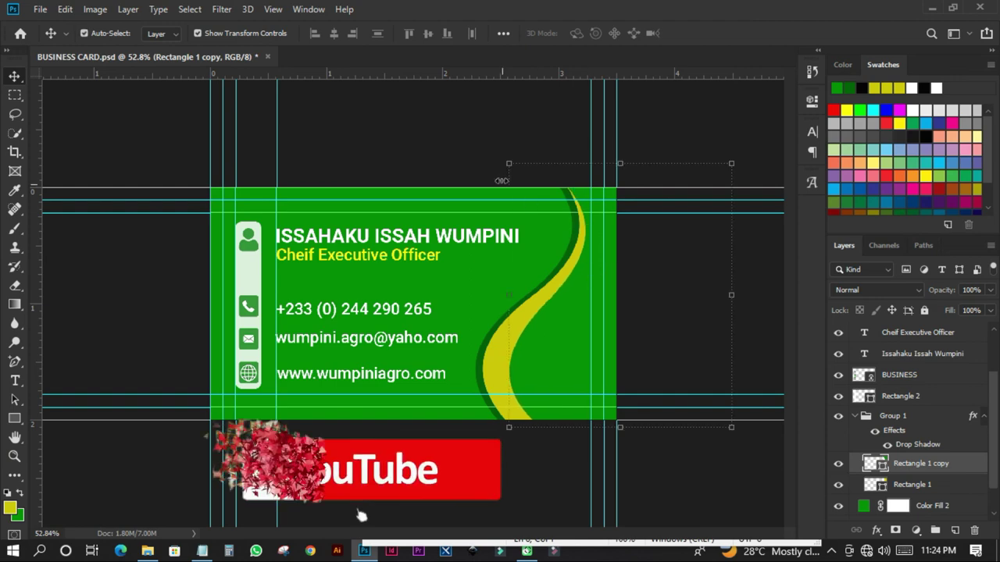
drag(504, 160, 517, 157)
click(707, 34)
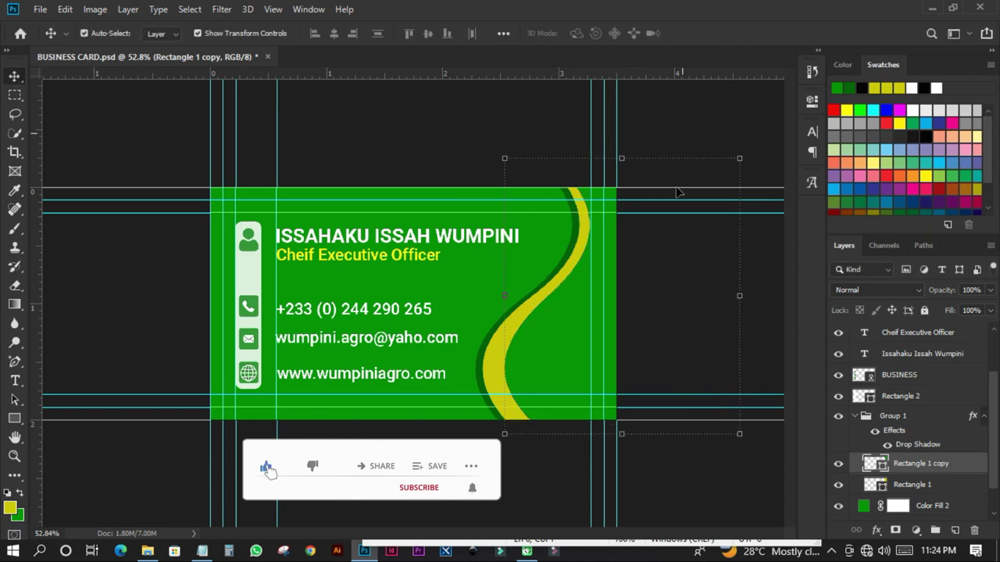
Save the card, fit the whole card in the window, and collapse Group 1 in the layer list.
key(ctrl+s)
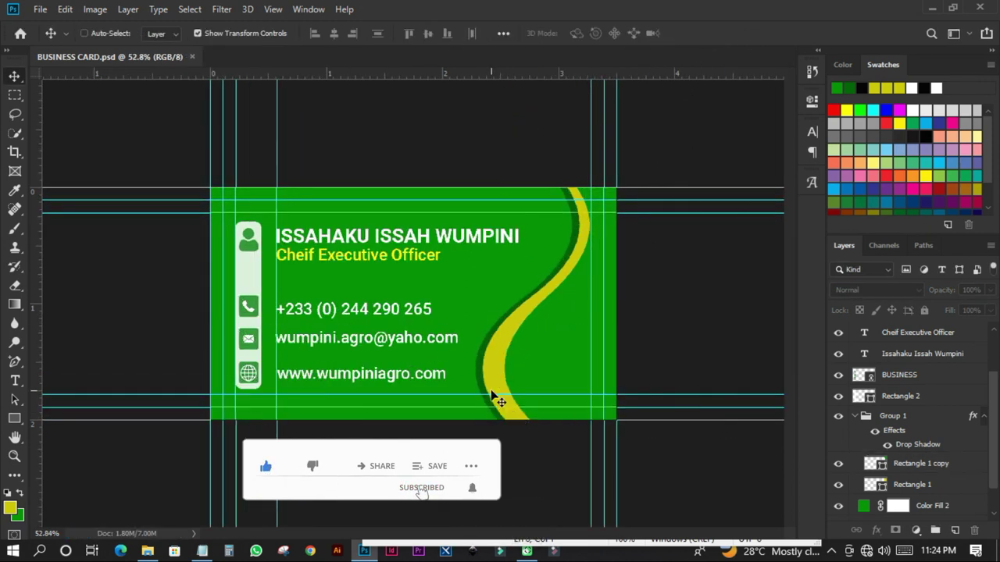
key(ctrl+s)
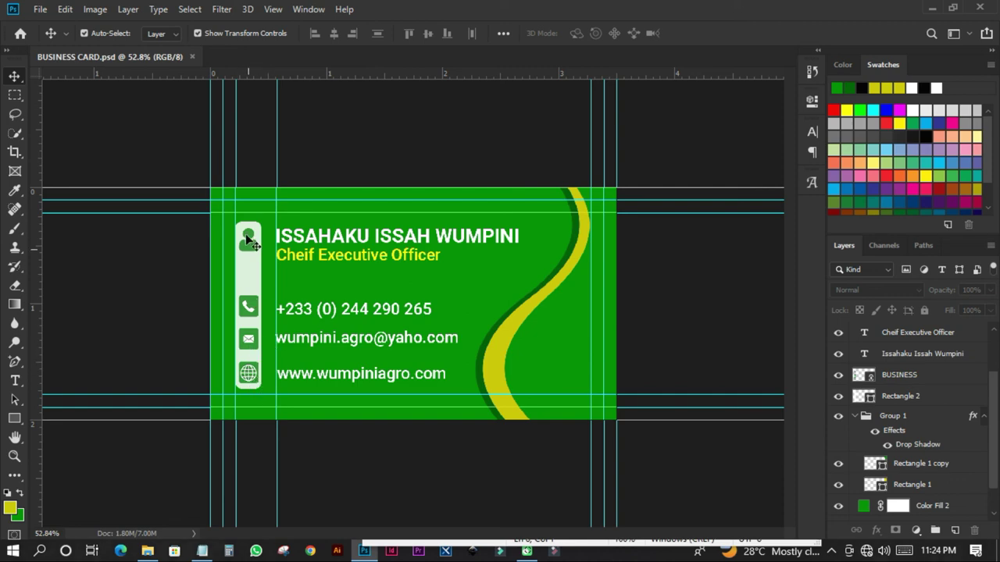
key(ctrl+0)
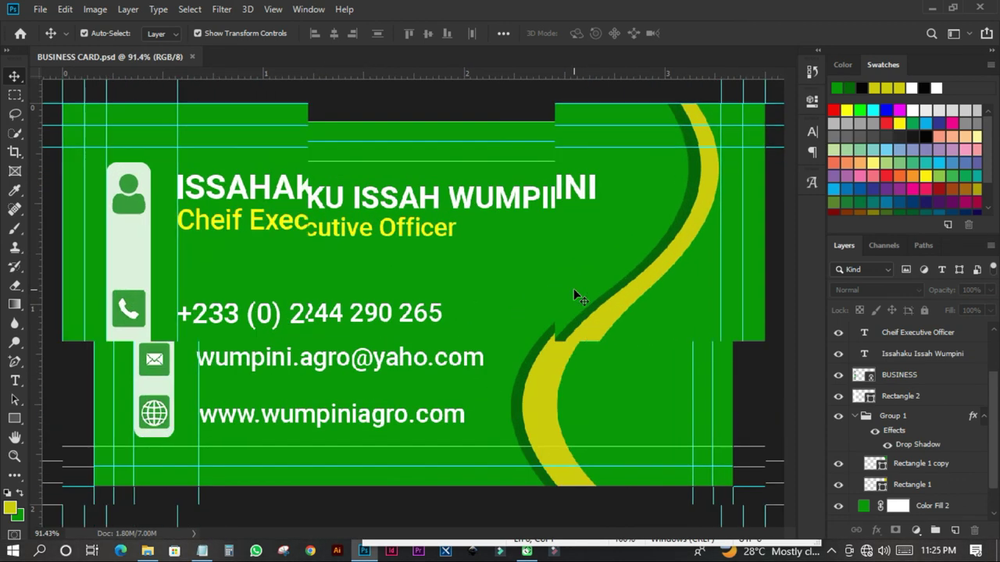
scroll(428, 312, down, 2)
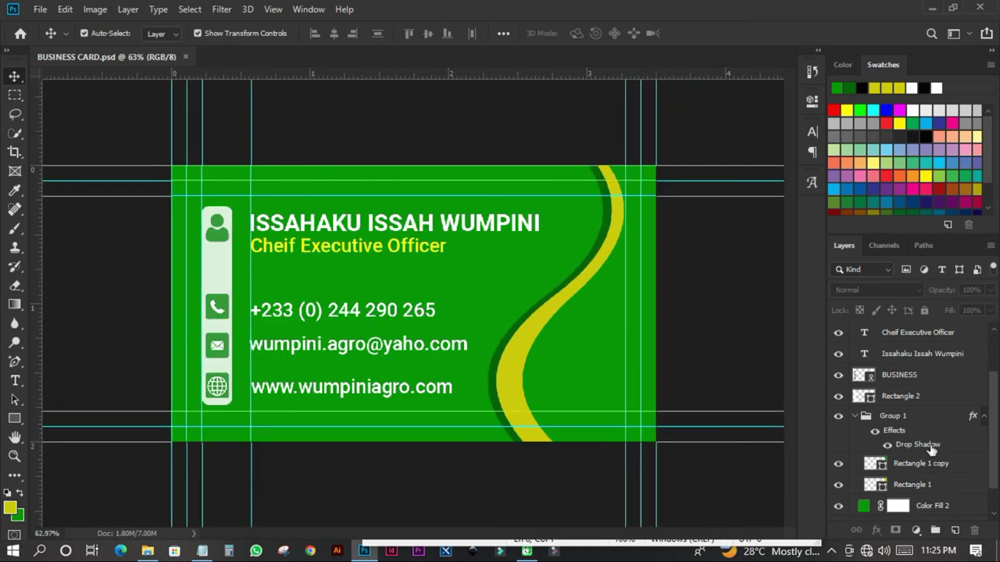
click(854, 415)
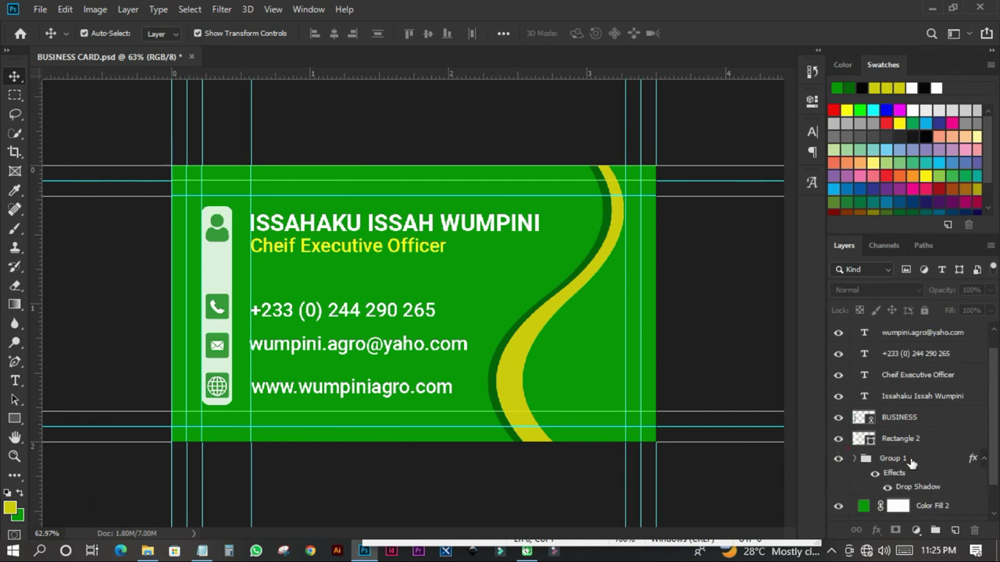
scroll(882, 422, up, 1)
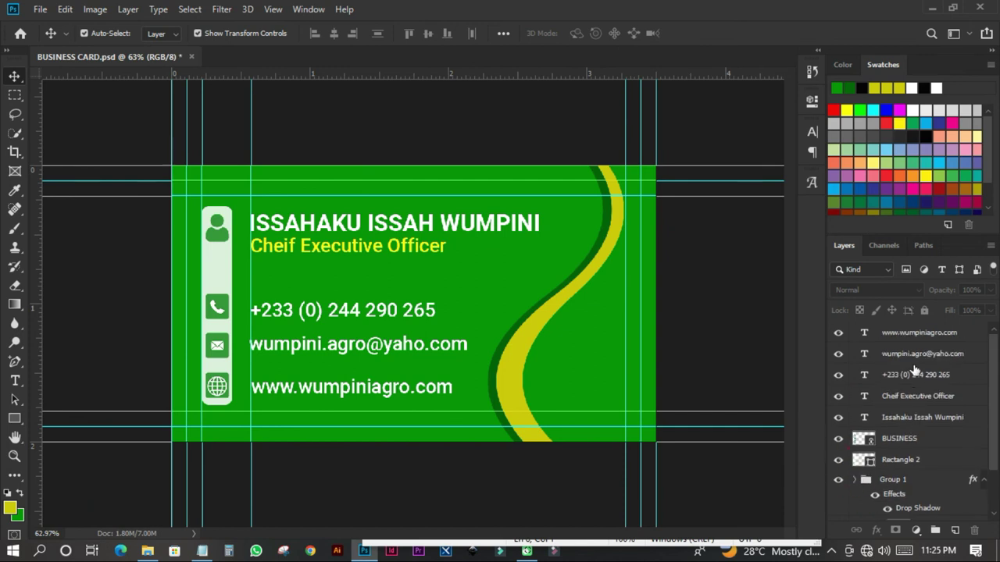